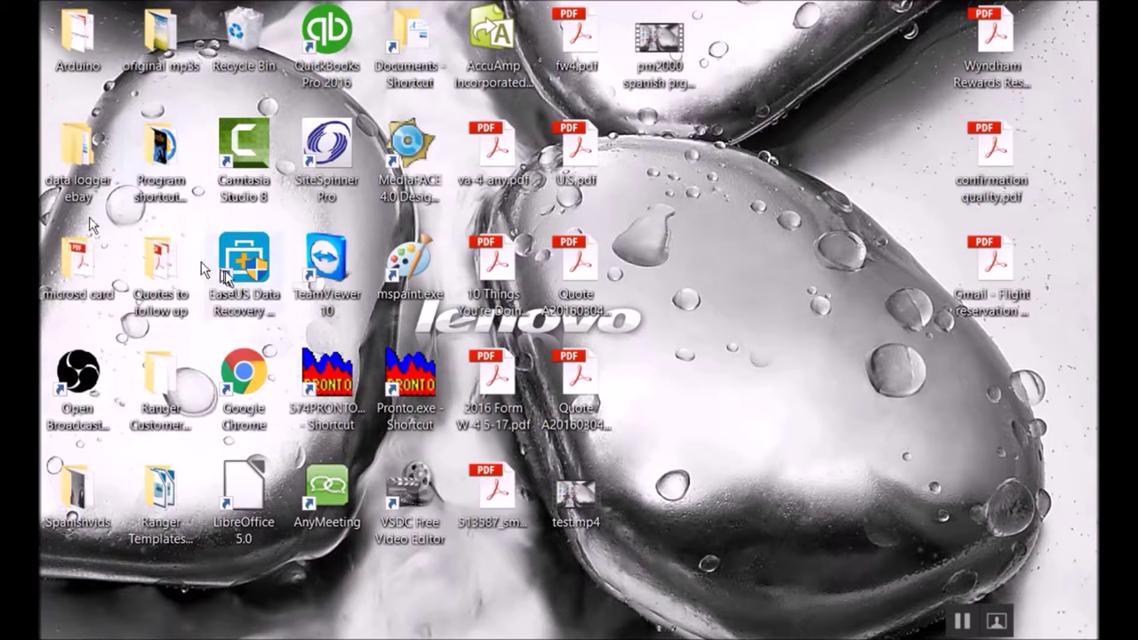
Launch Pronto, set the logger's Comm Port to COM19 and rename it 'PM7000 BT 325'.
double_click(411, 381)
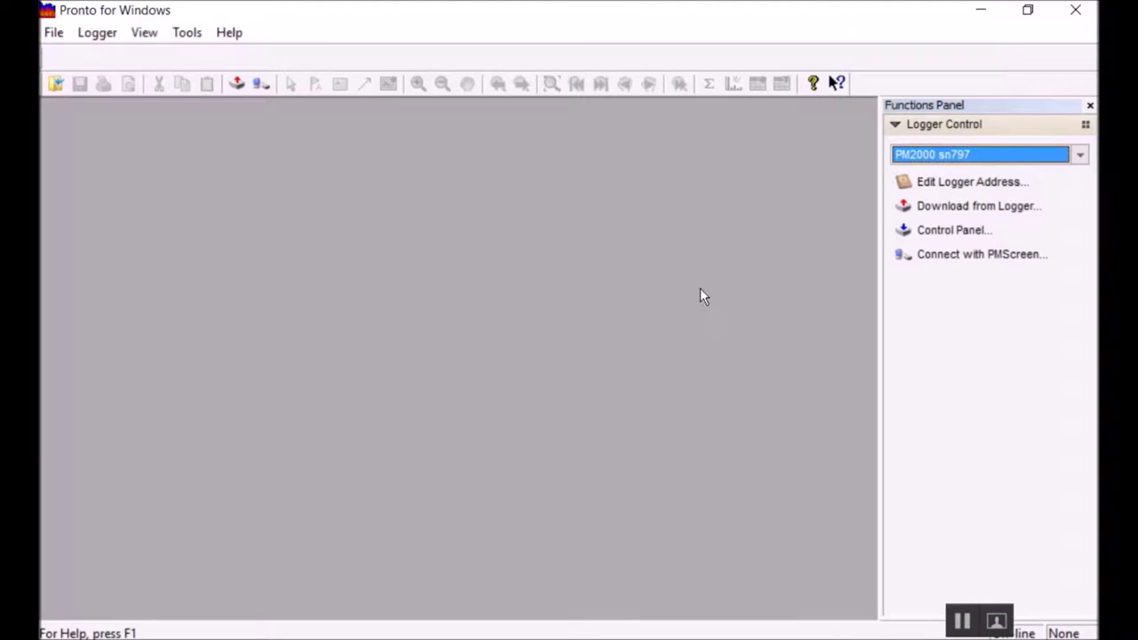
click(940, 185)
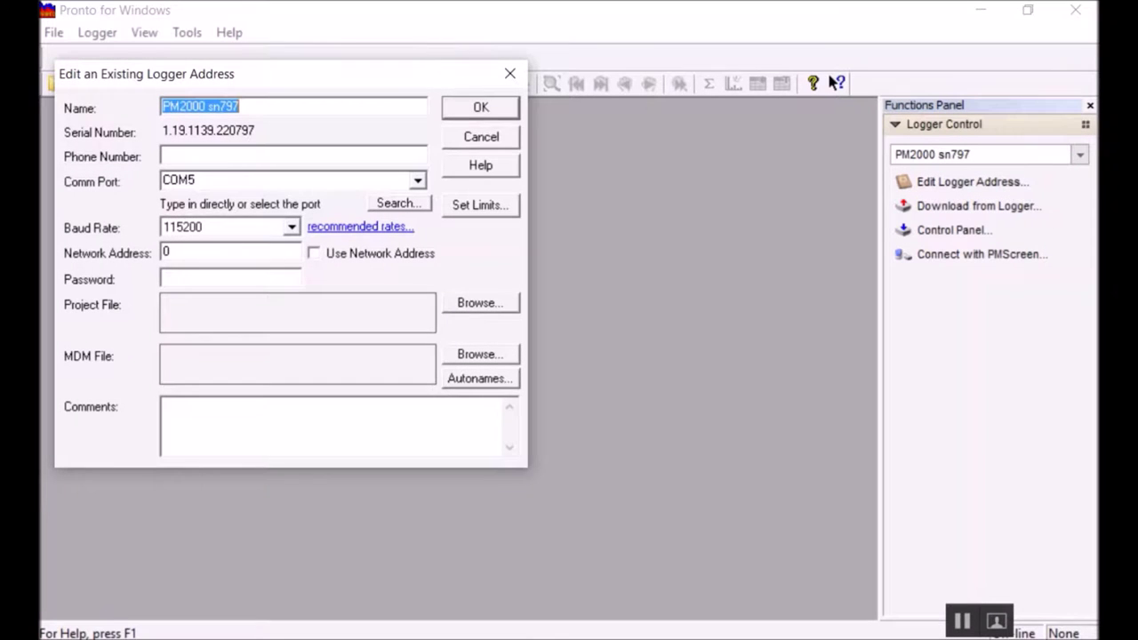
click(400, 204)
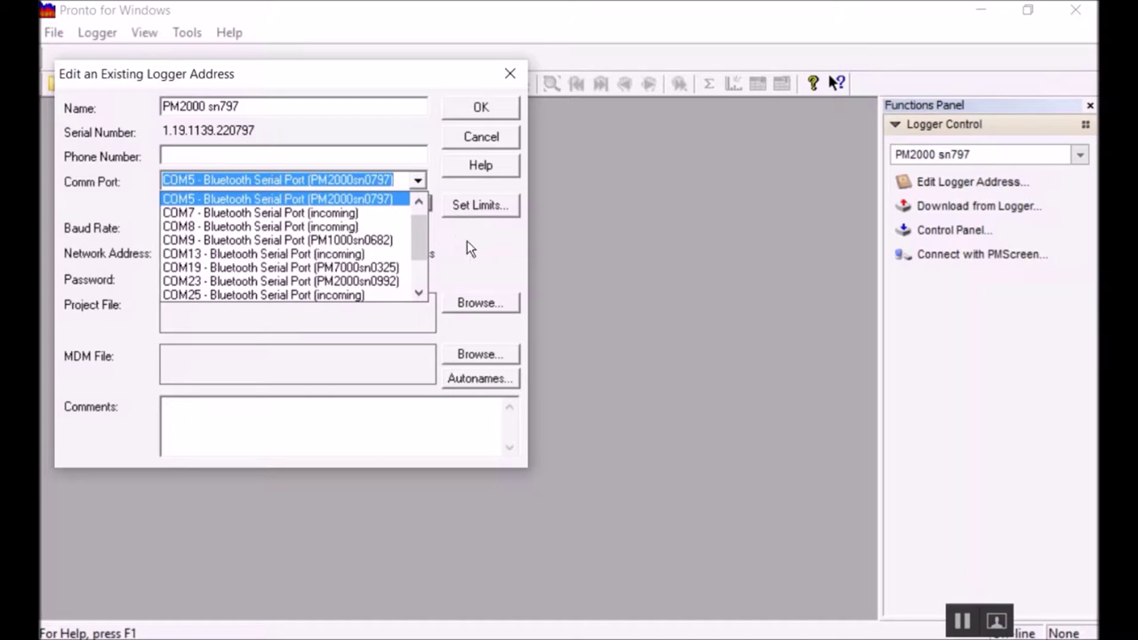
click(398, 268)
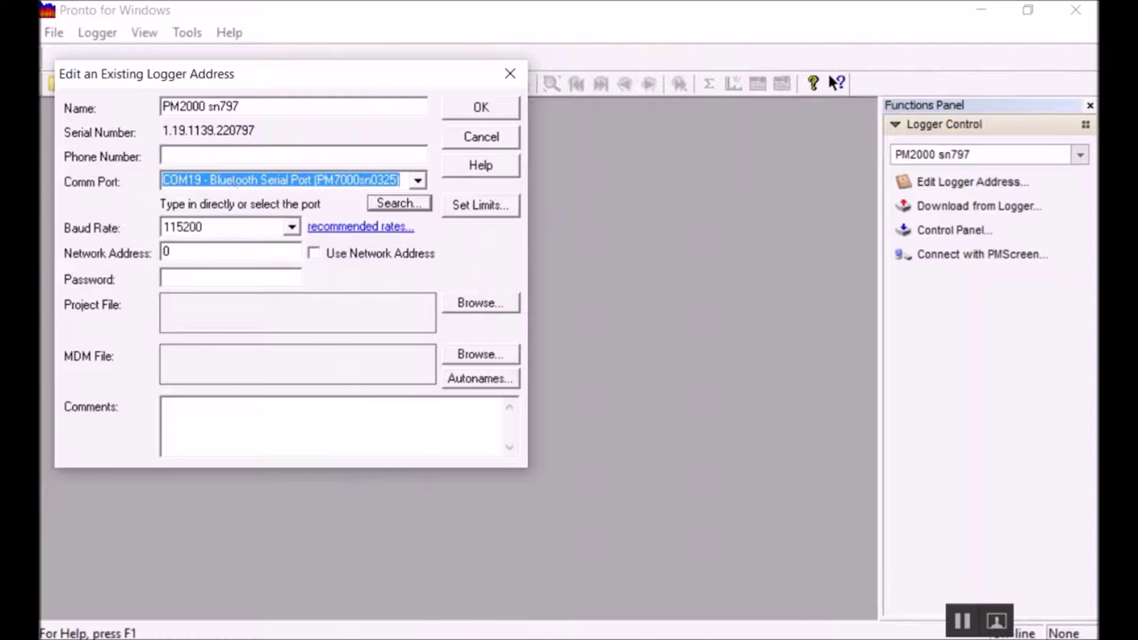
drag(246, 106, 165, 107)
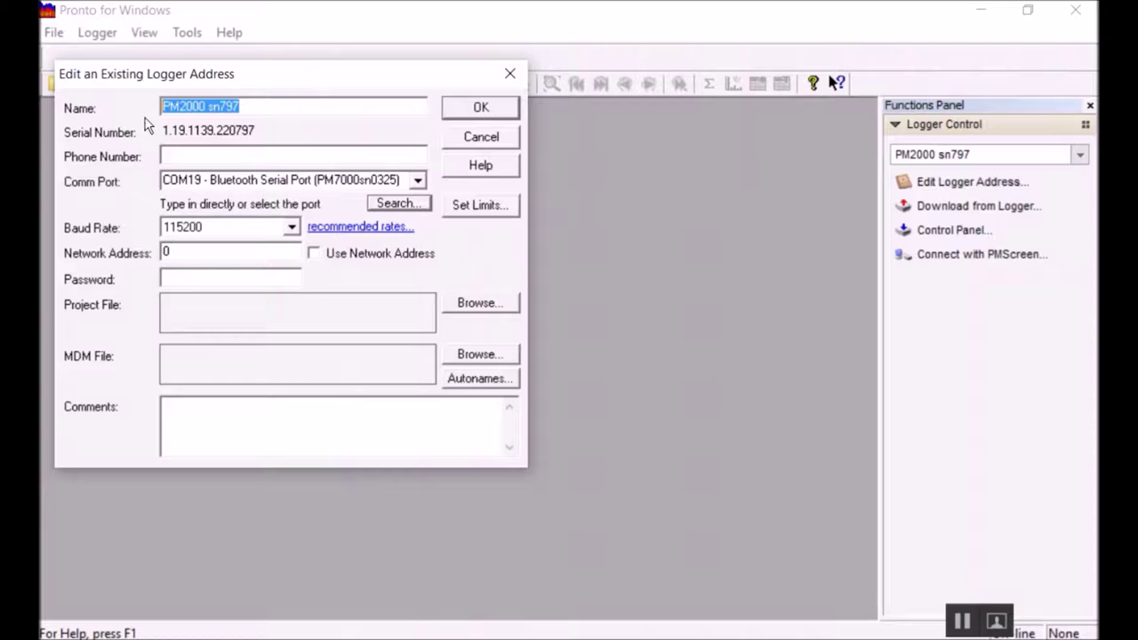
text(PM7)
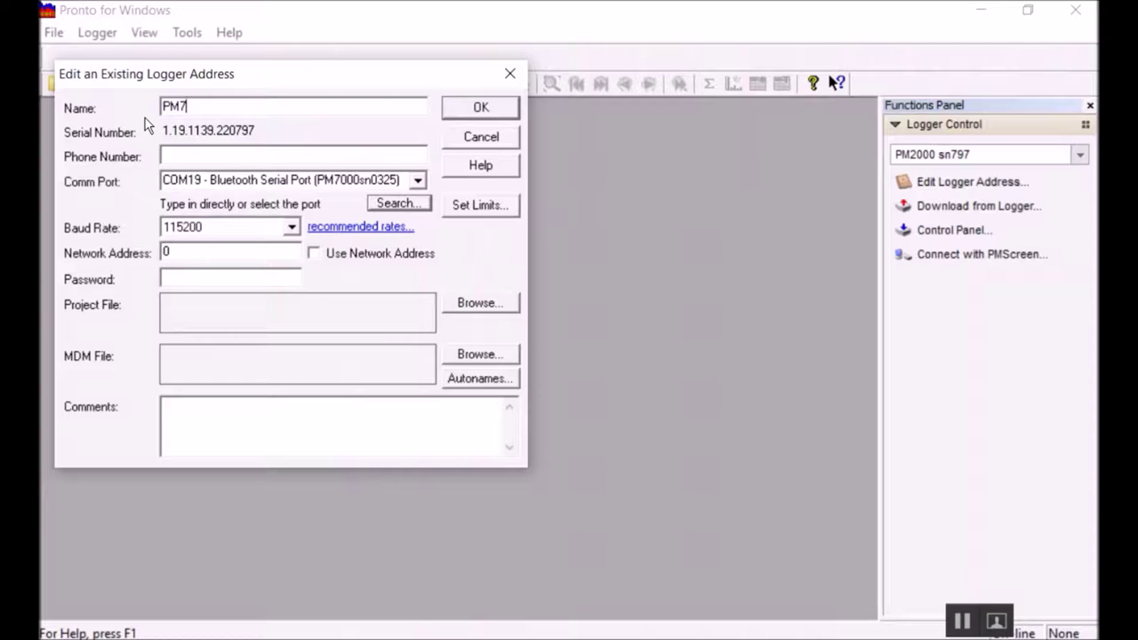
text(000 )
text(BT )
text(325)
click(479, 108)
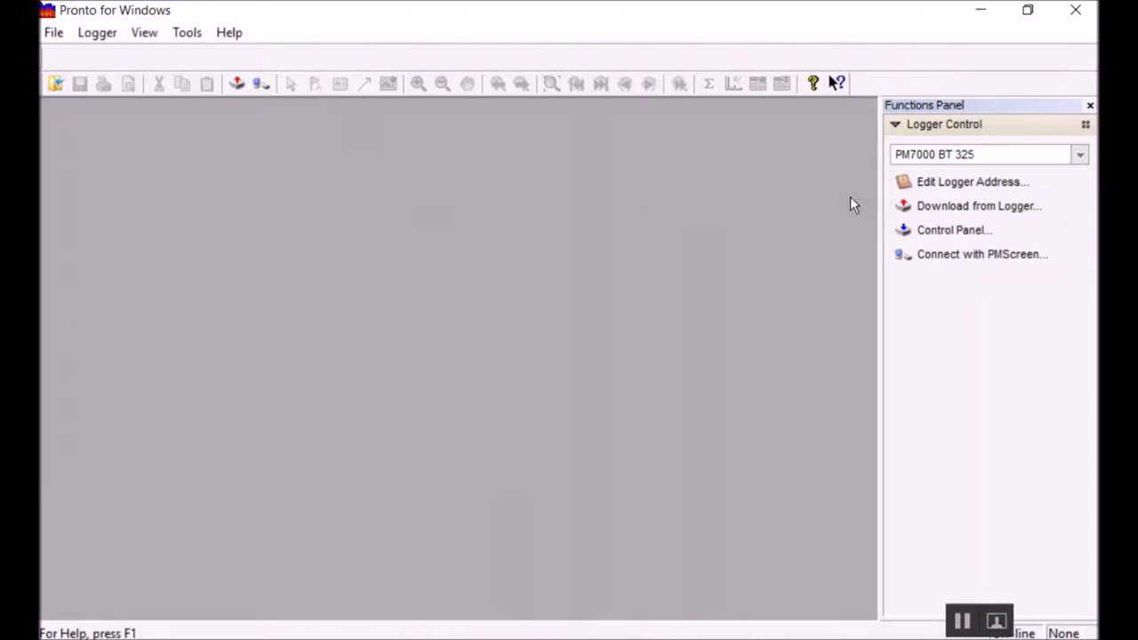
Connect PmScreen to the logger and shrink the PM7000-TI display to 2:1 scale.
click(983, 255)
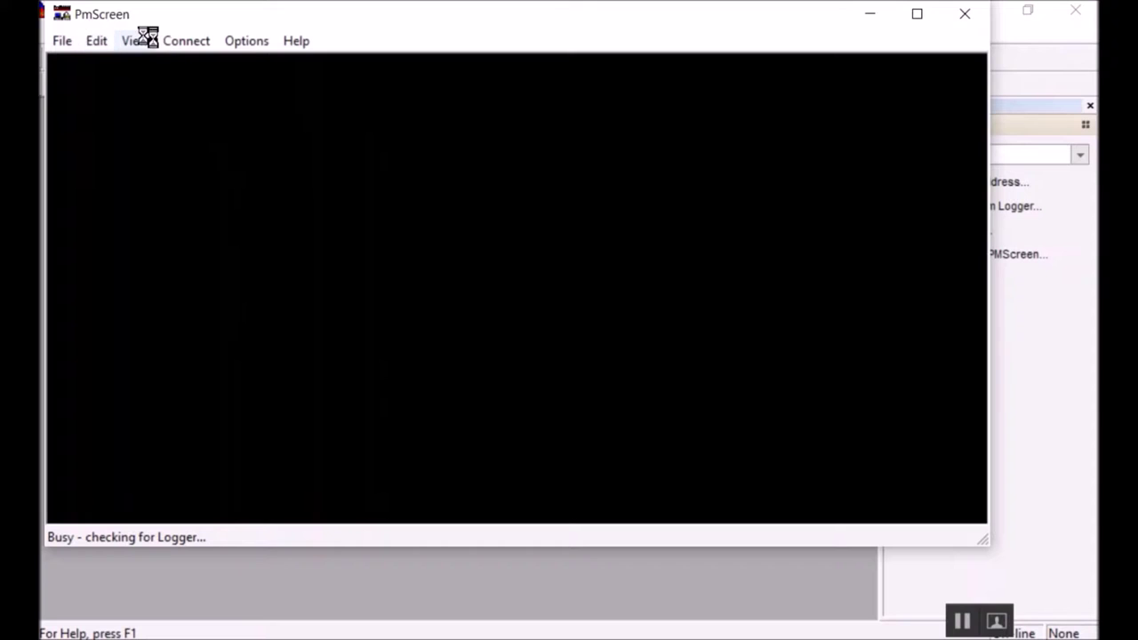
click(138, 41)
mouse_move(116, 195)
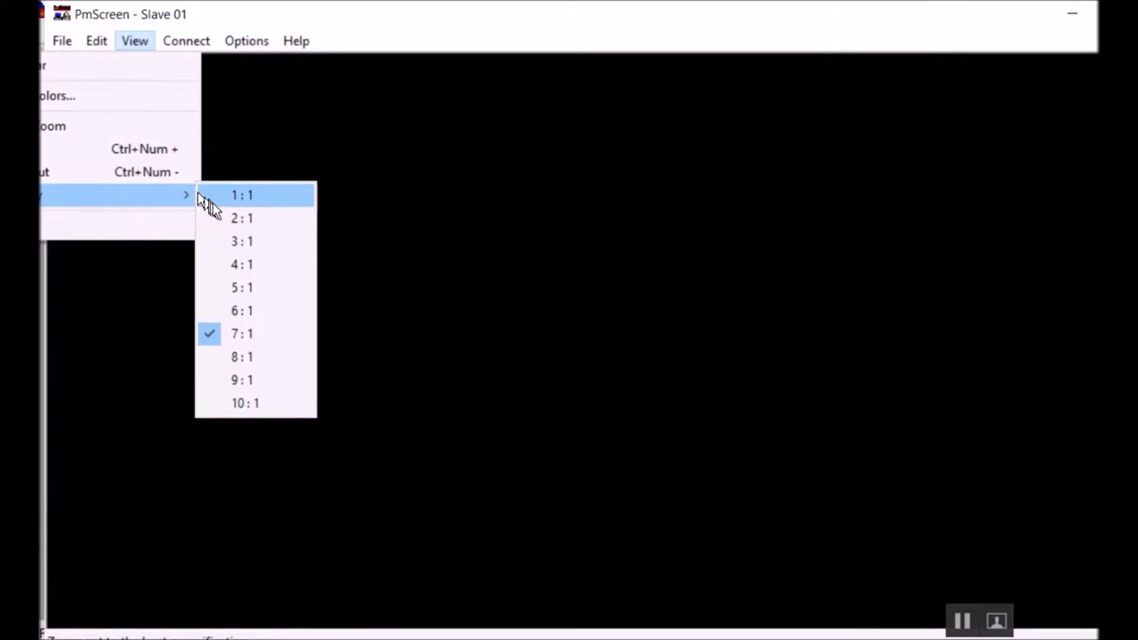
click(238, 219)
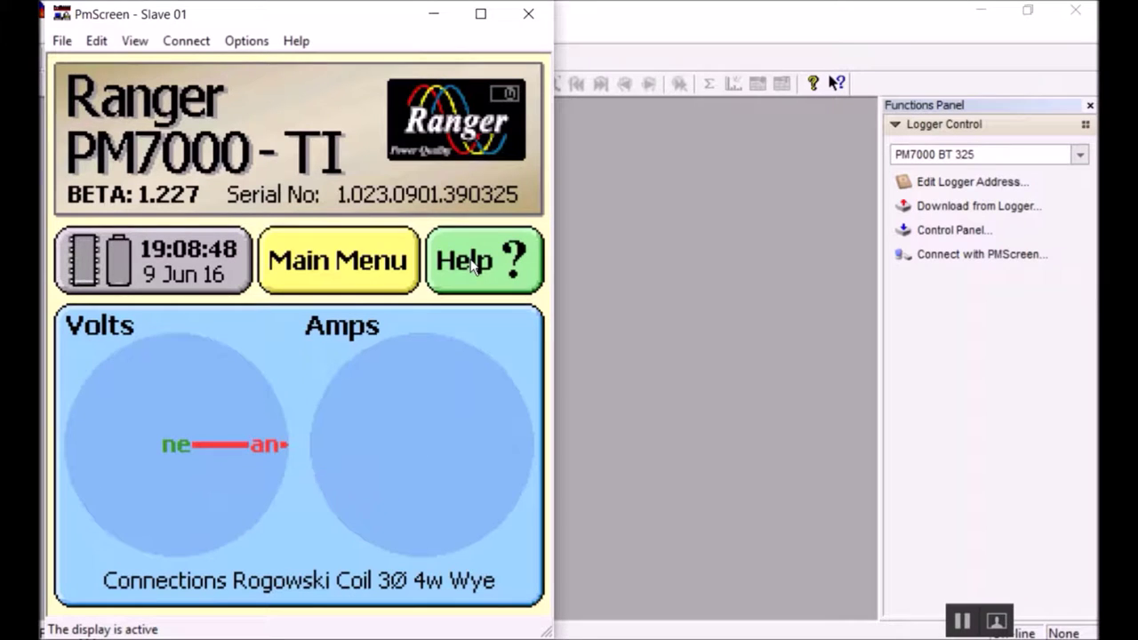
click(471, 261)
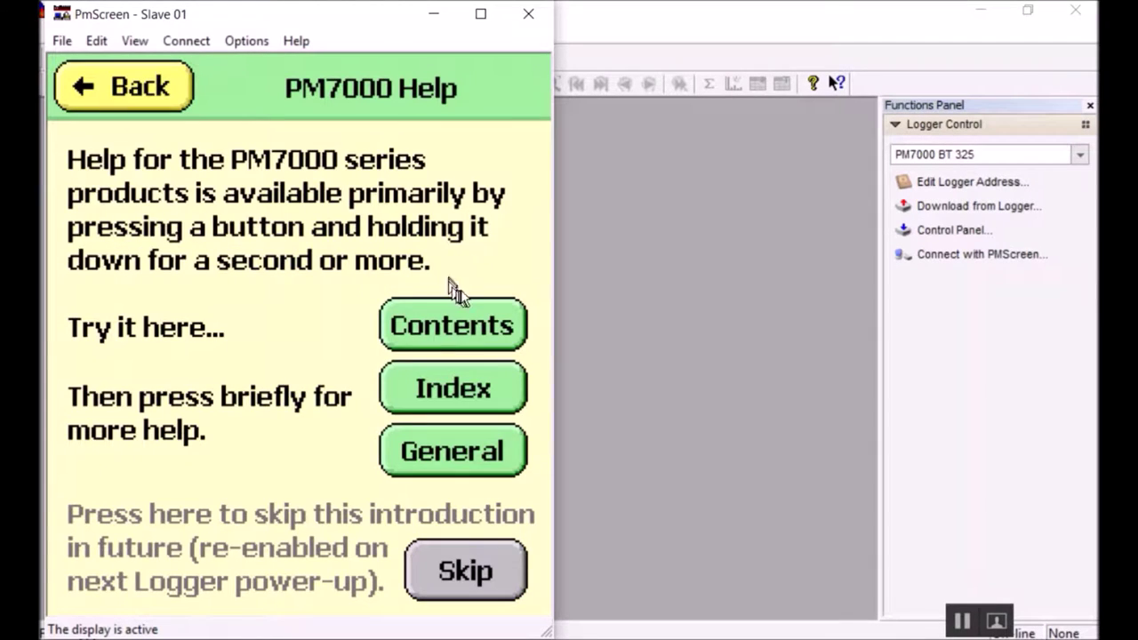
click(461, 326)
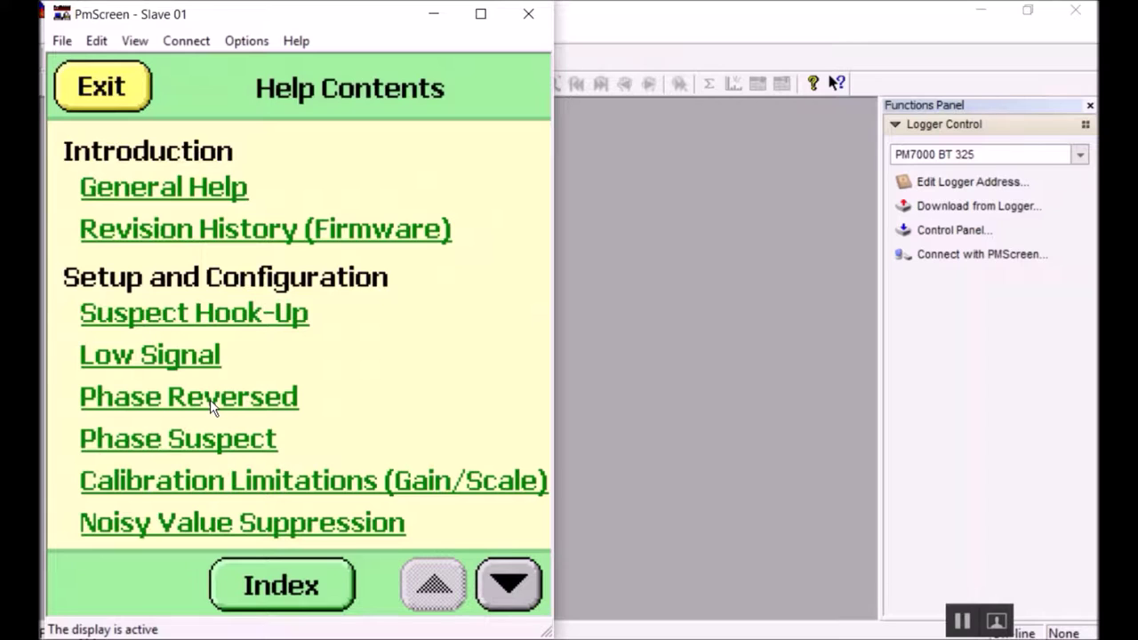
click(210, 399)
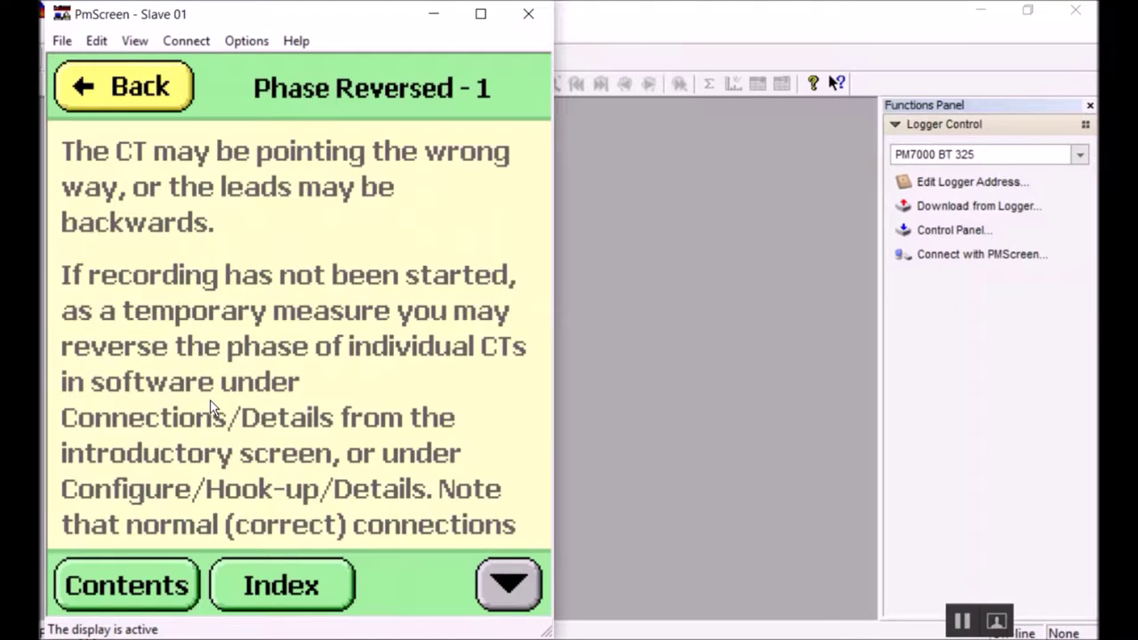
click(95, 92)
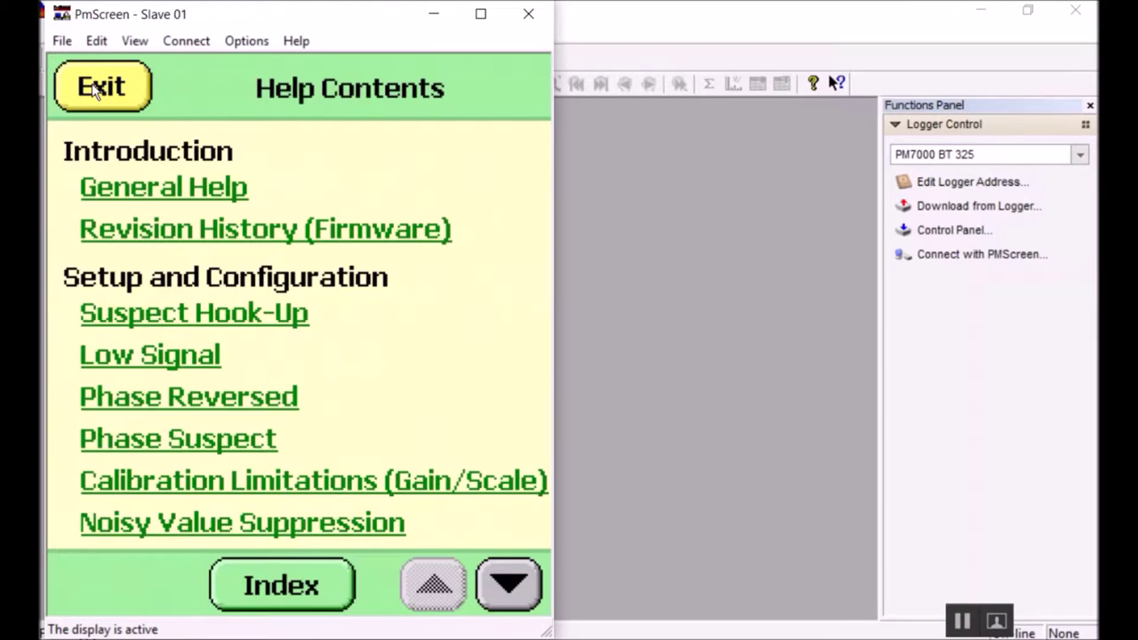
click(95, 91)
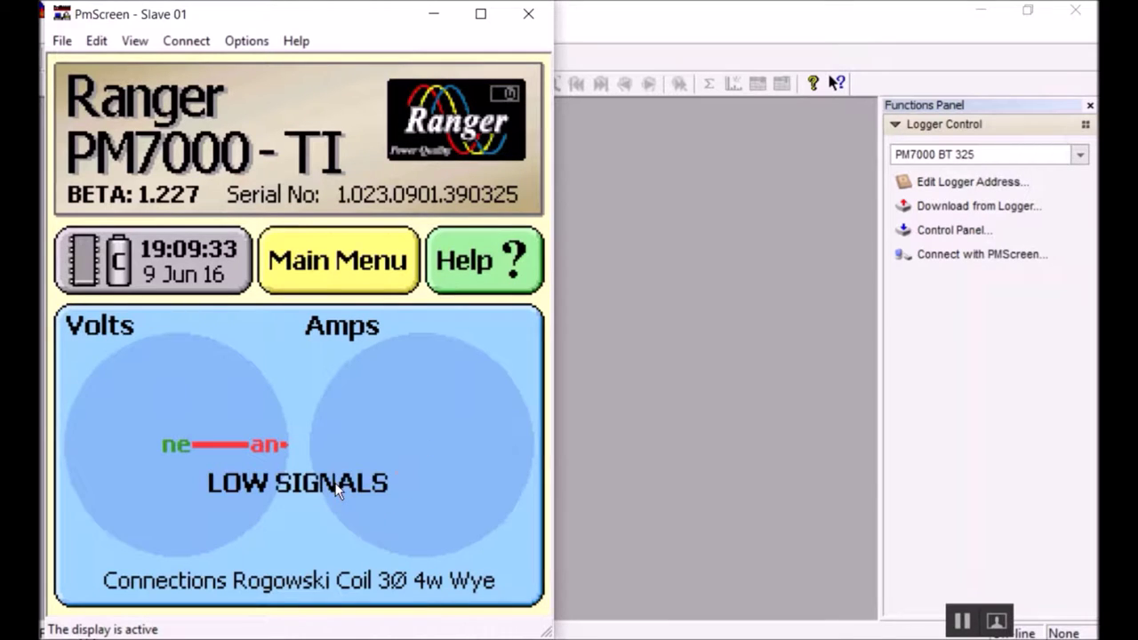
click(283, 397)
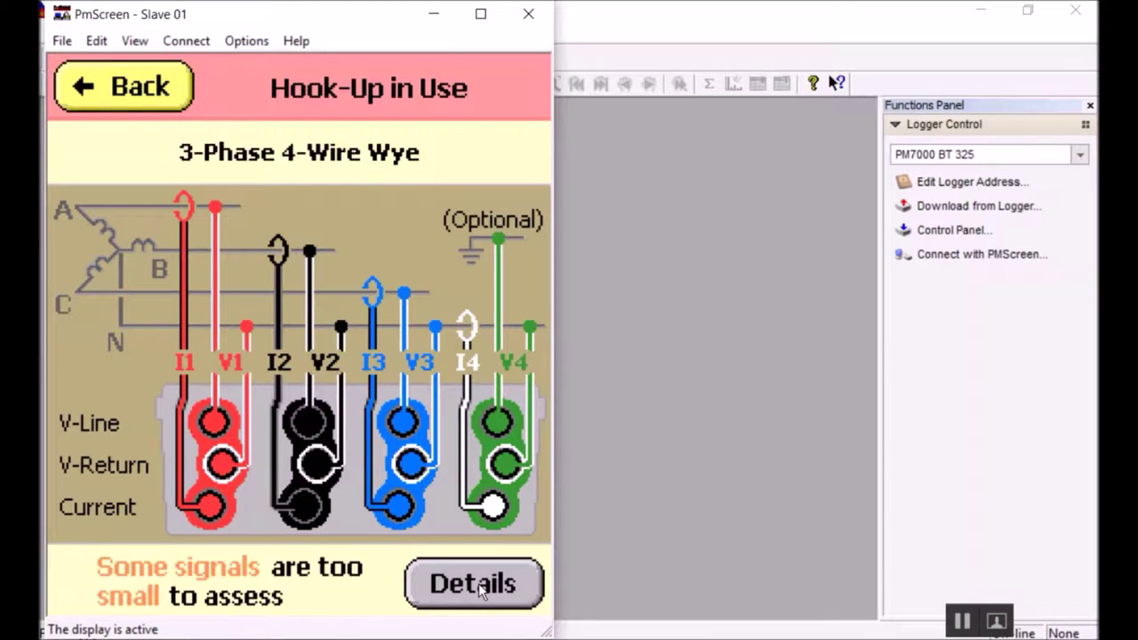
click(478, 583)
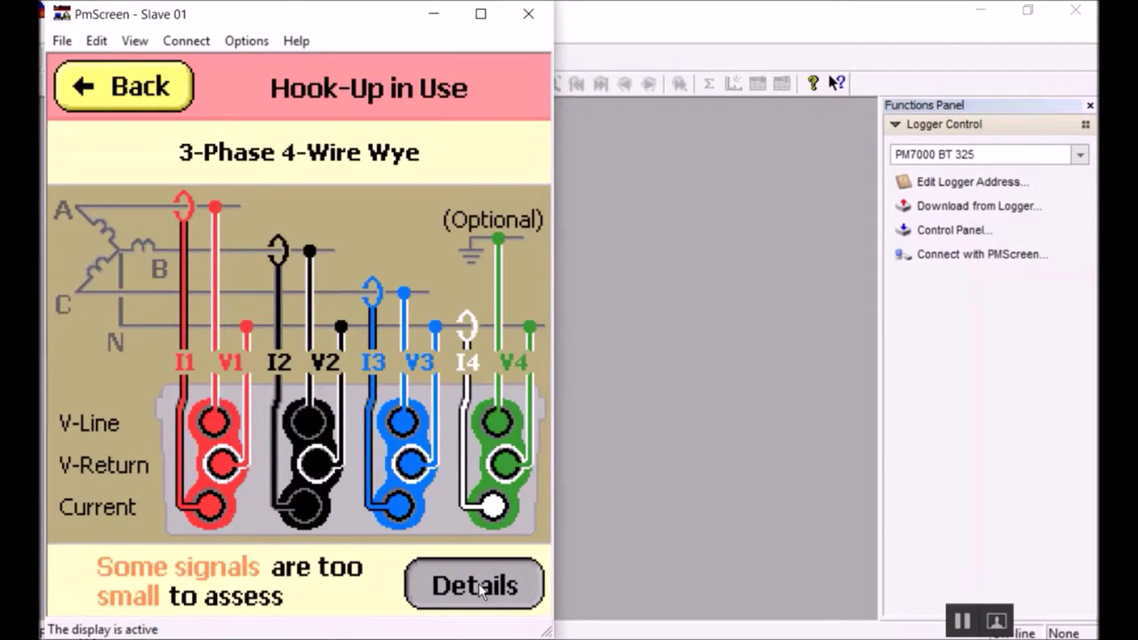
click(478, 584)
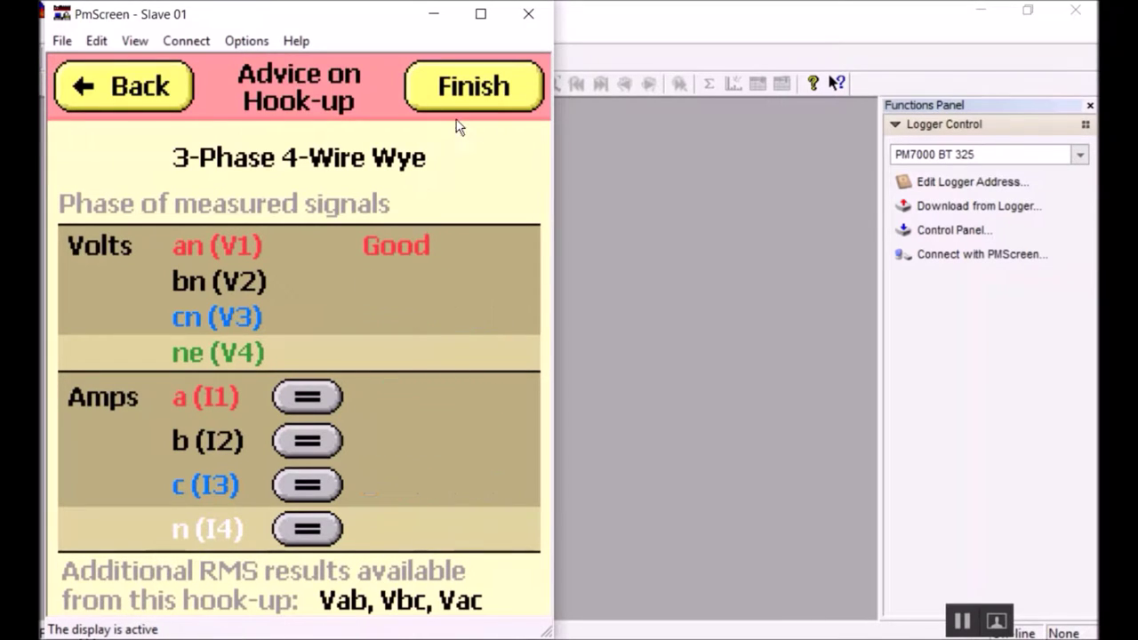
click(471, 92)
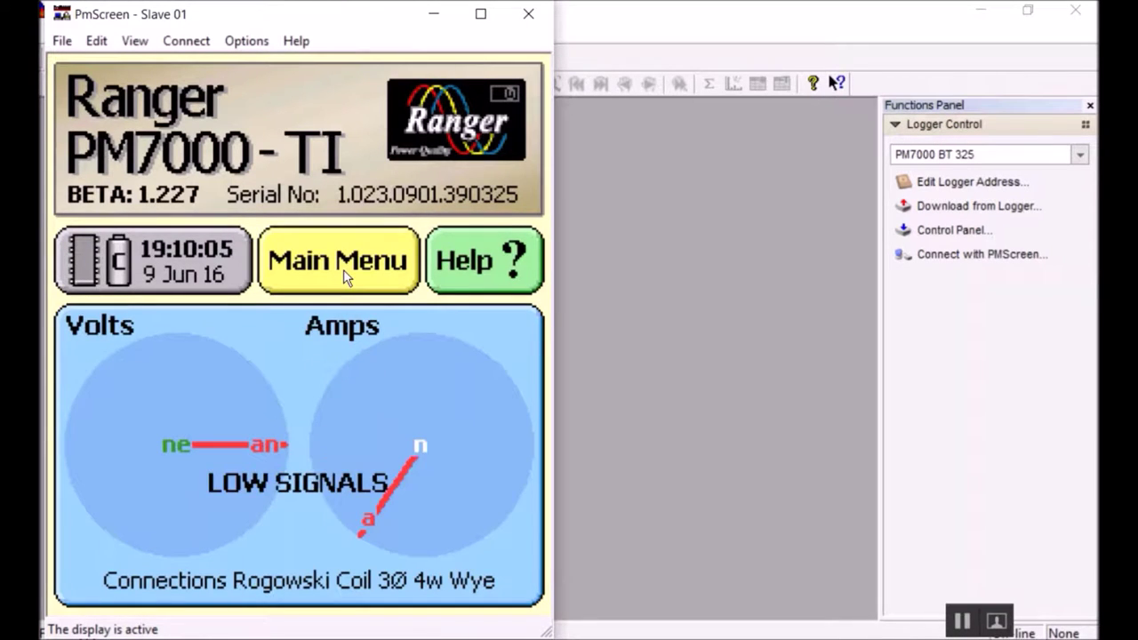
Go to Main Menu > Configure > Hook Up, showing 3-Phase 4-Wire Wye selected.
click(345, 276)
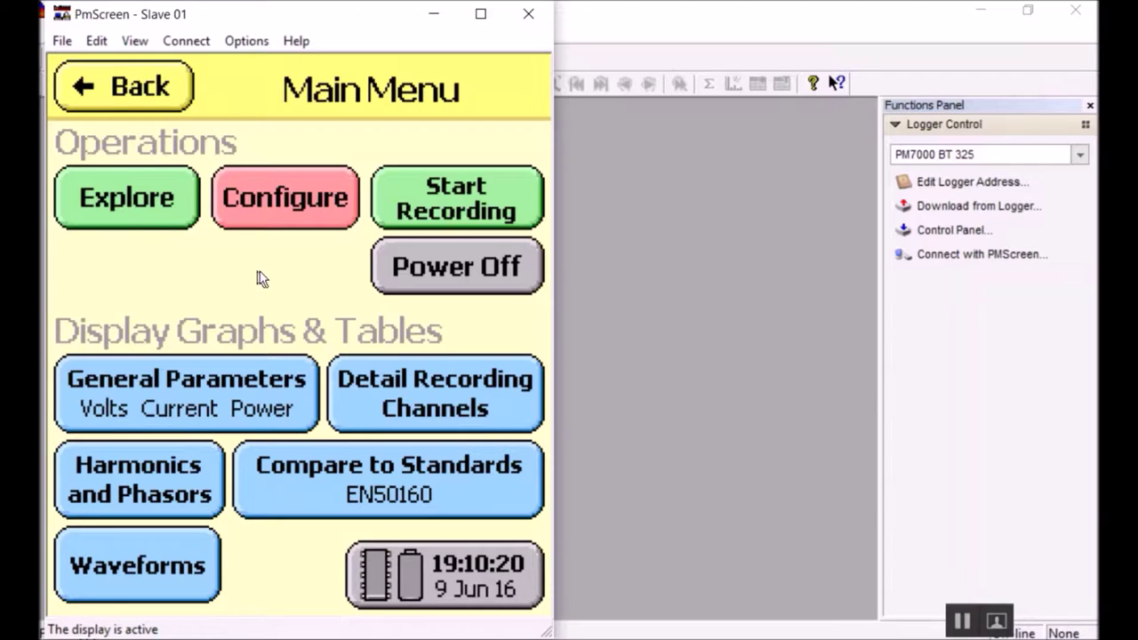
click(300, 195)
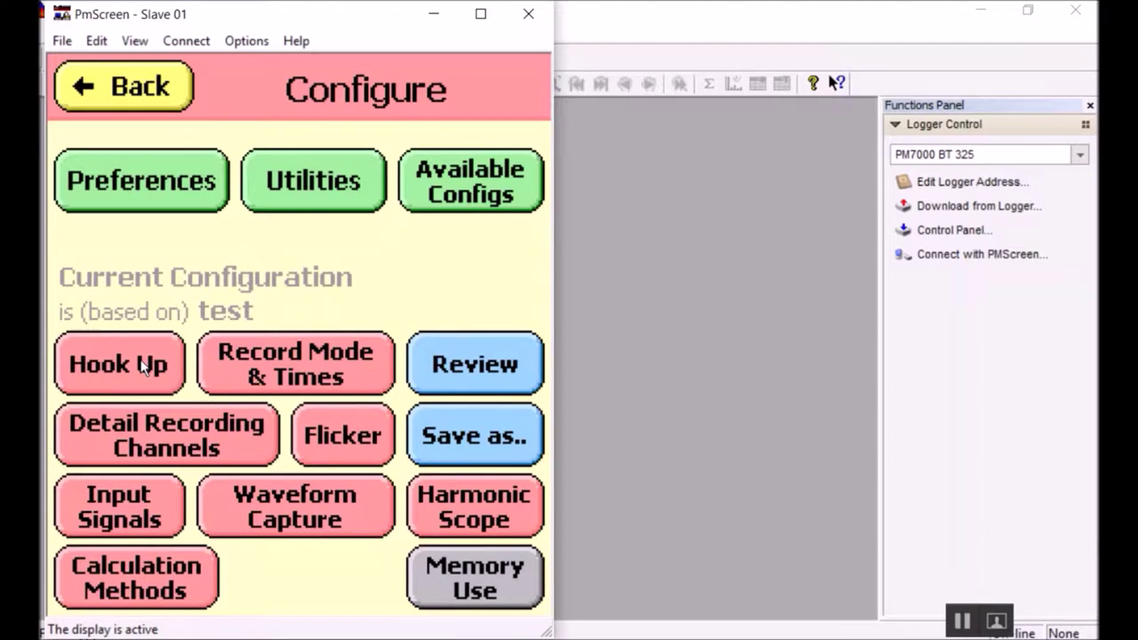
click(142, 367)
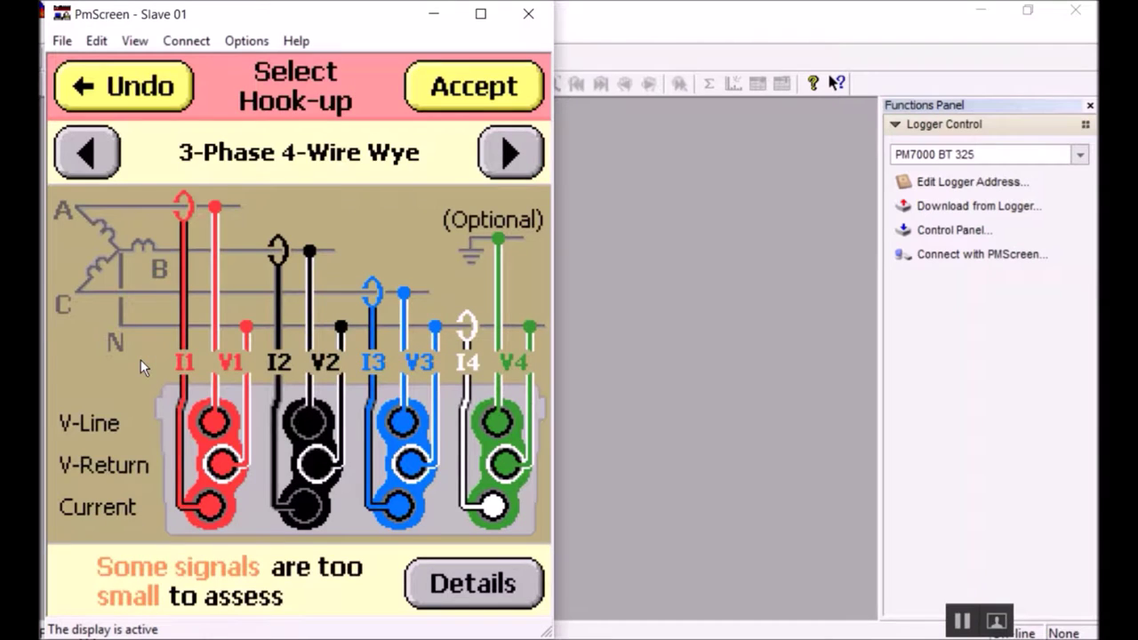
Cycle through every hook-up type back to 3-Phase 4-Wire Wye and accept it.
click(508, 153)
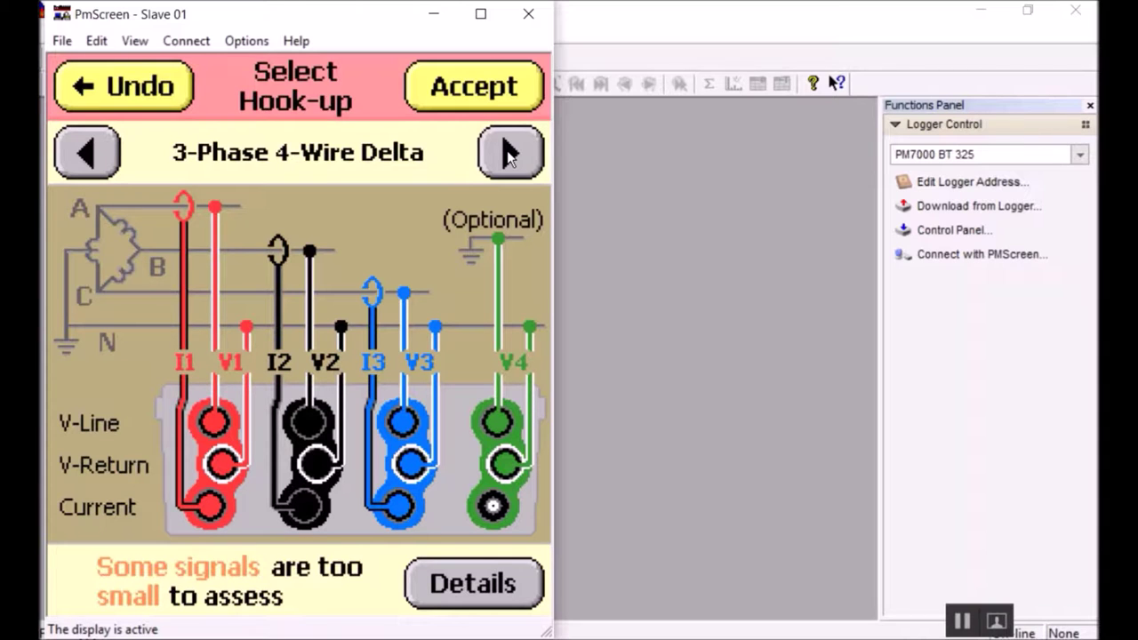
click(508, 153)
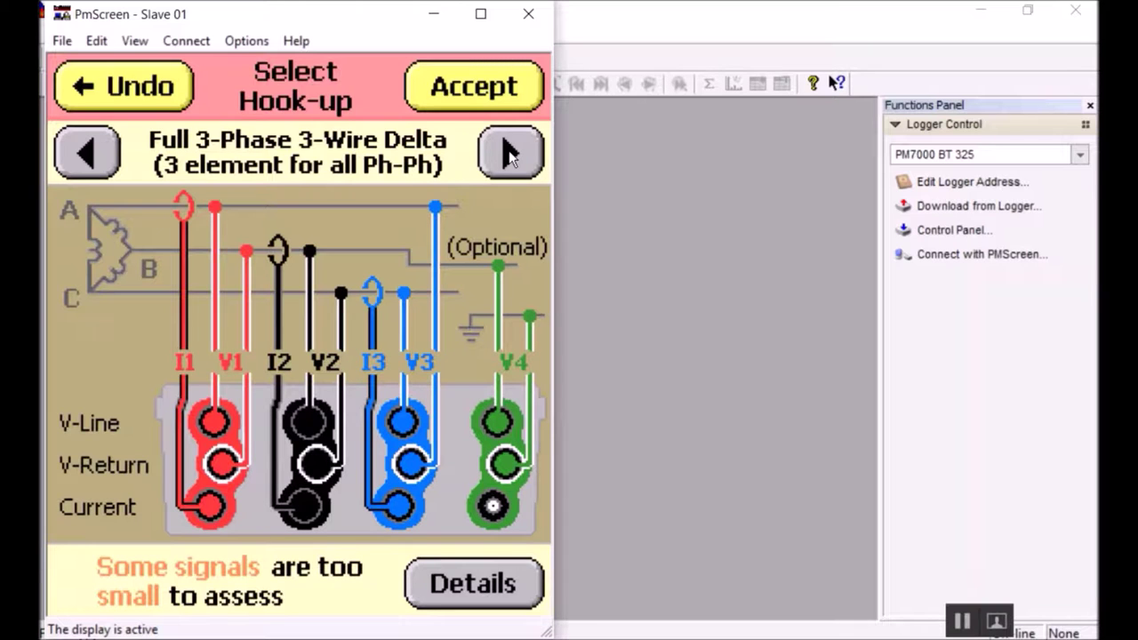
click(508, 153)
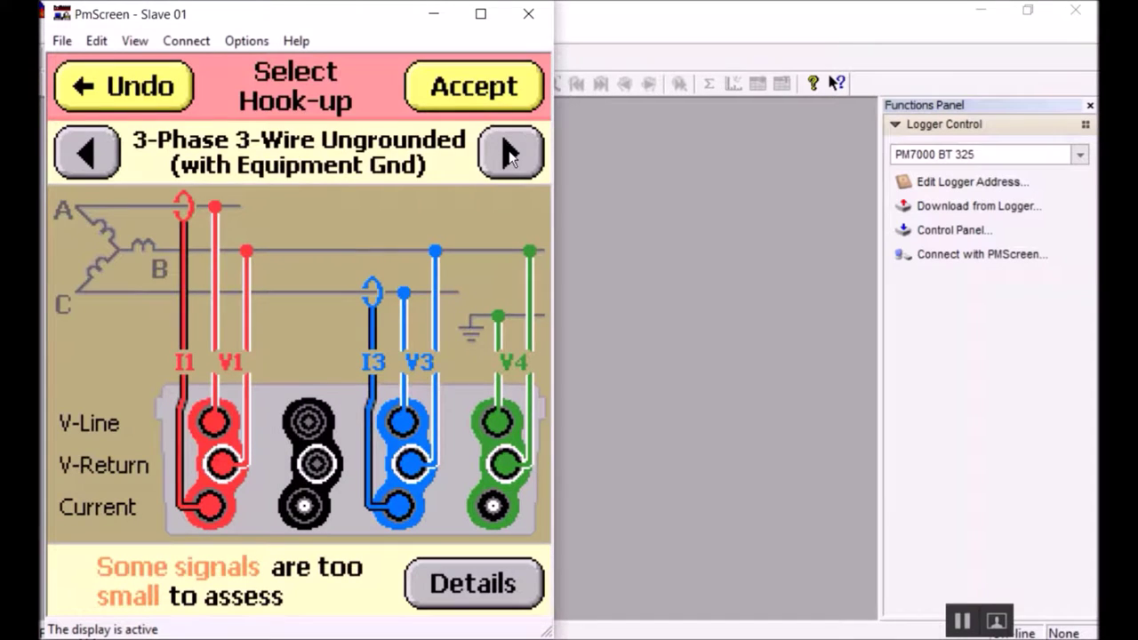
click(508, 151)
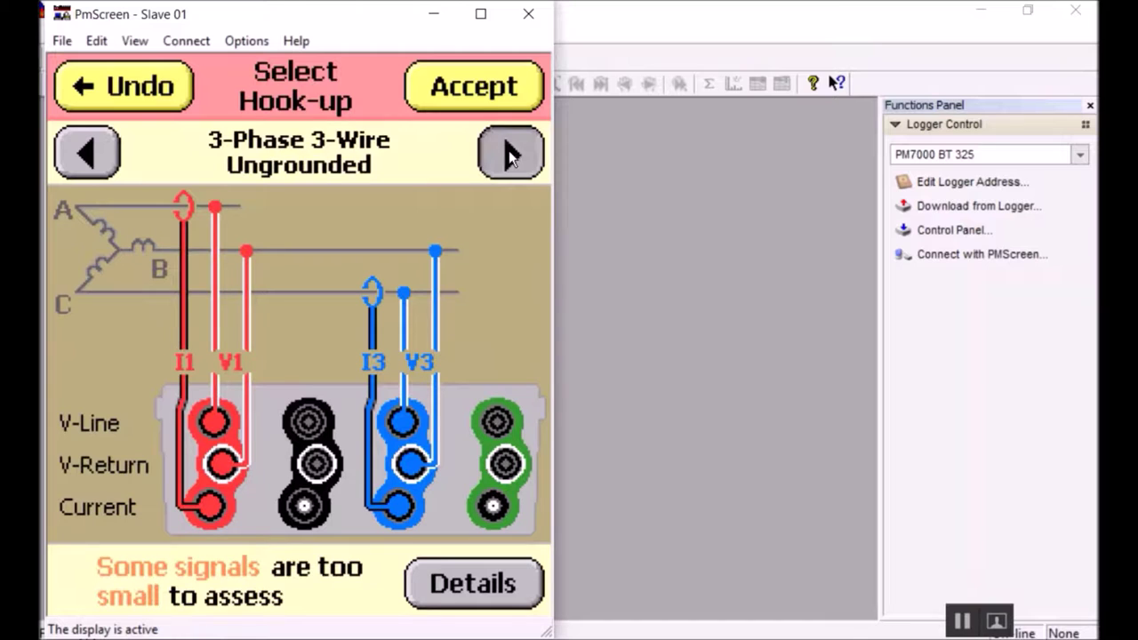
click(508, 153)
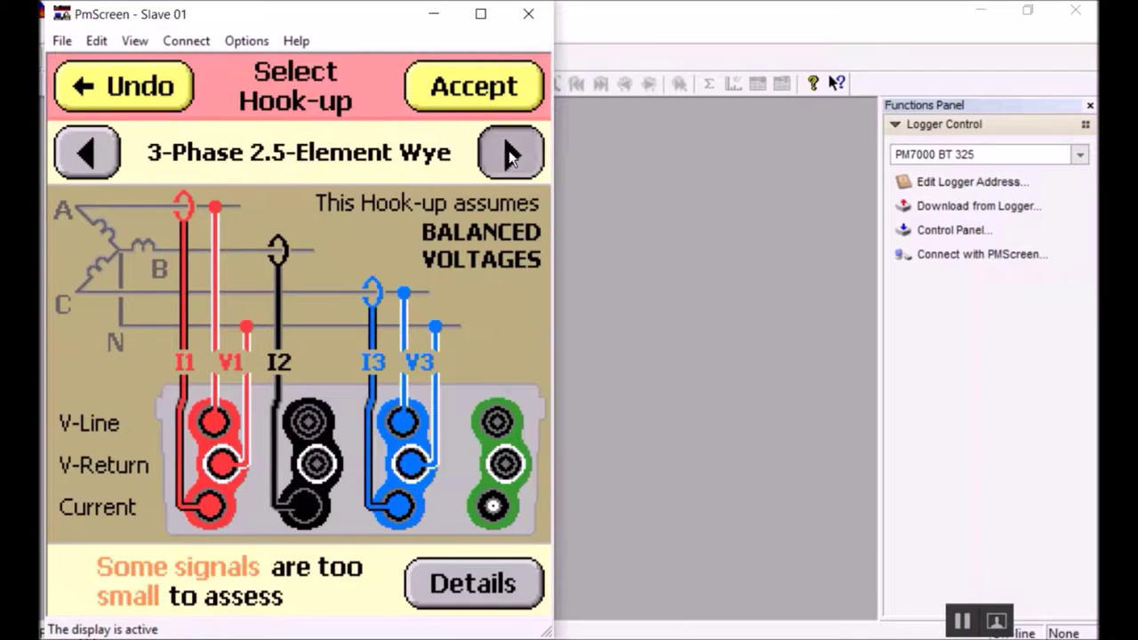
click(509, 151)
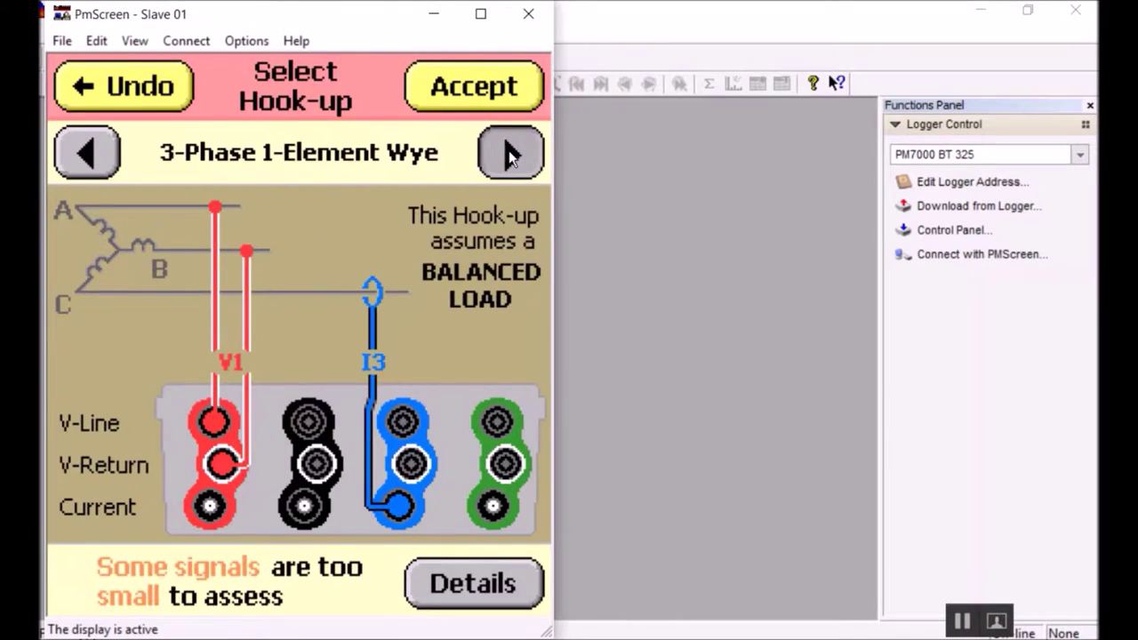
click(509, 151)
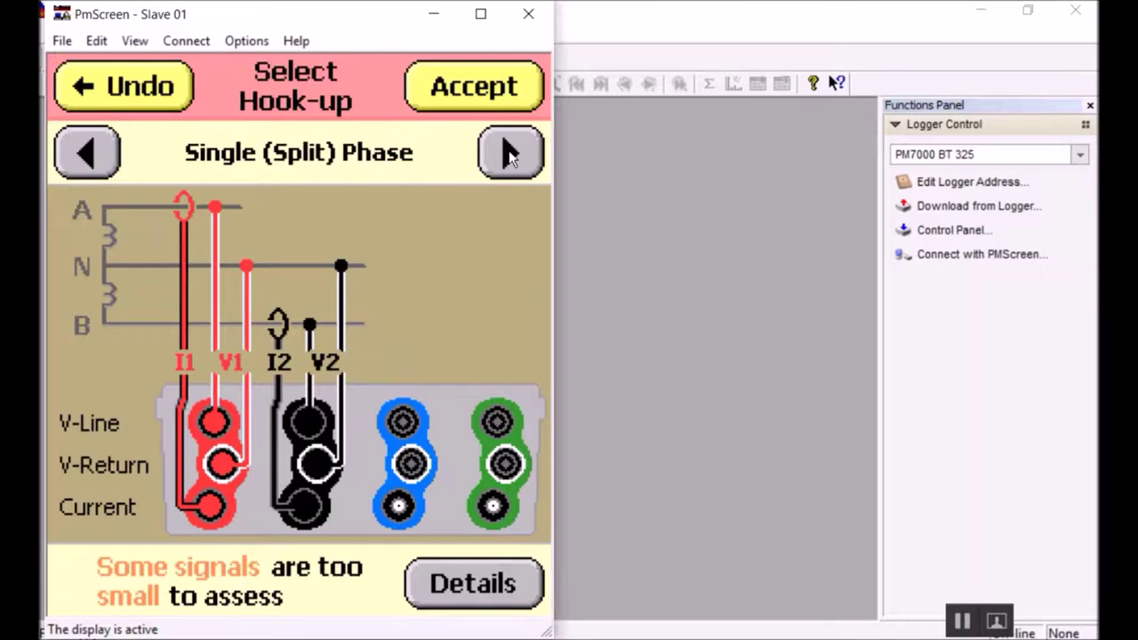
click(509, 152)
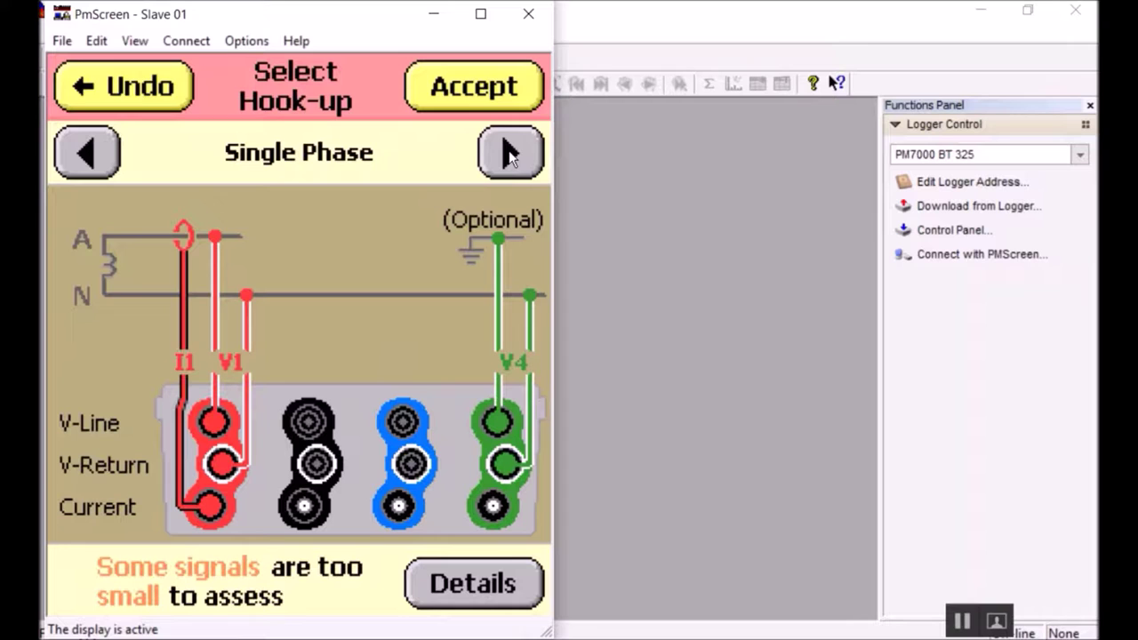
click(509, 151)
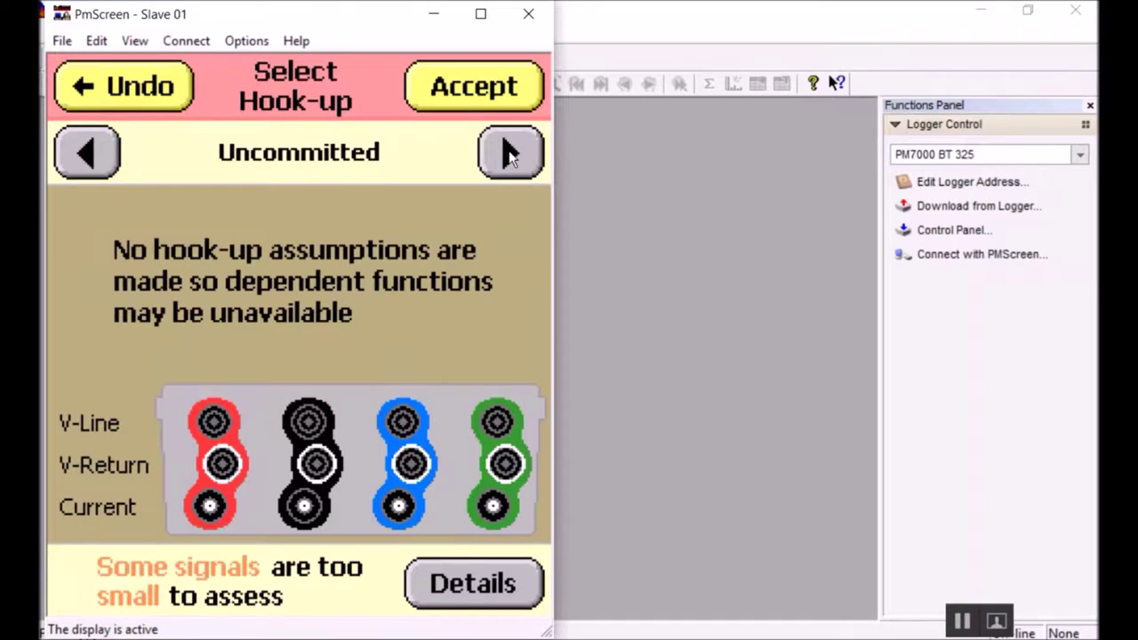
click(509, 152)
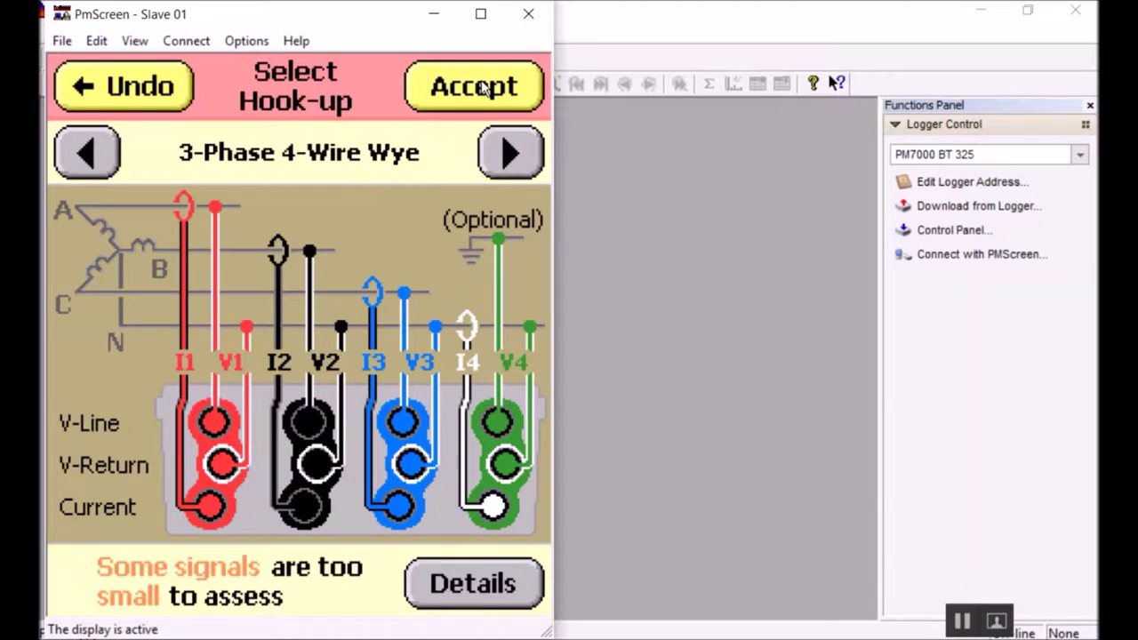
click(481, 86)
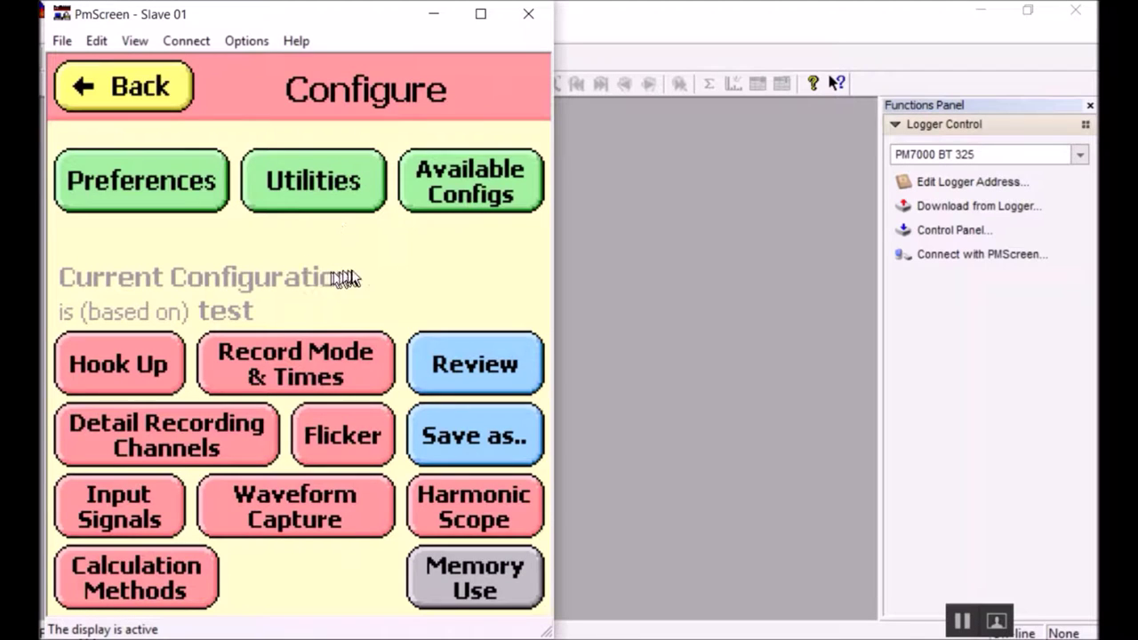
click(298, 356)
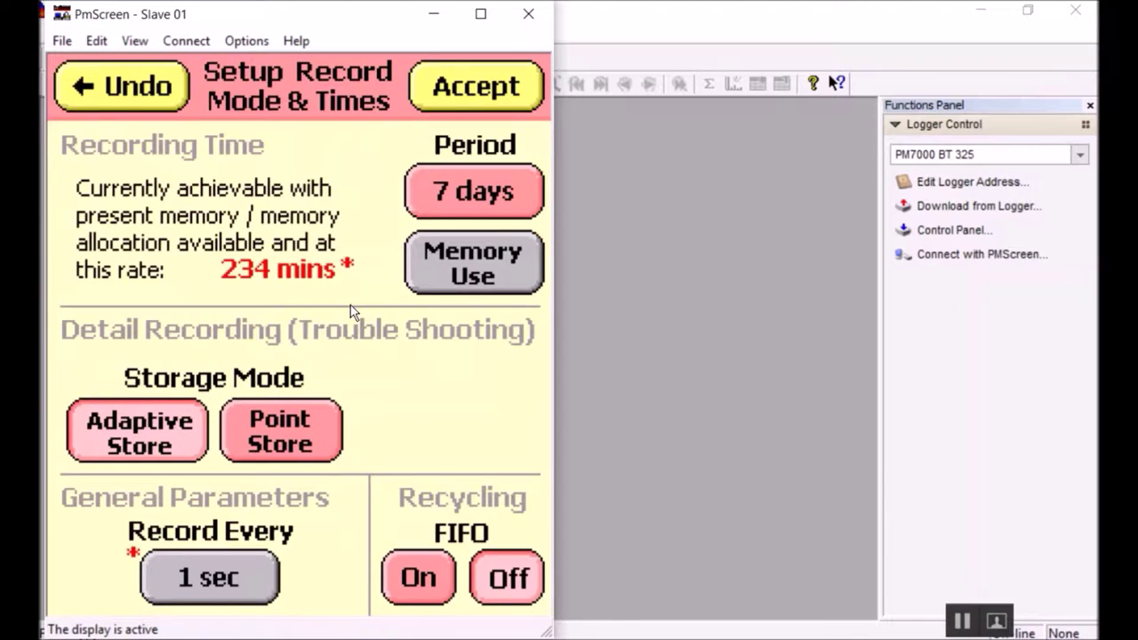
Clear the 7-day Period, key in 14 days and accept it.
click(475, 191)
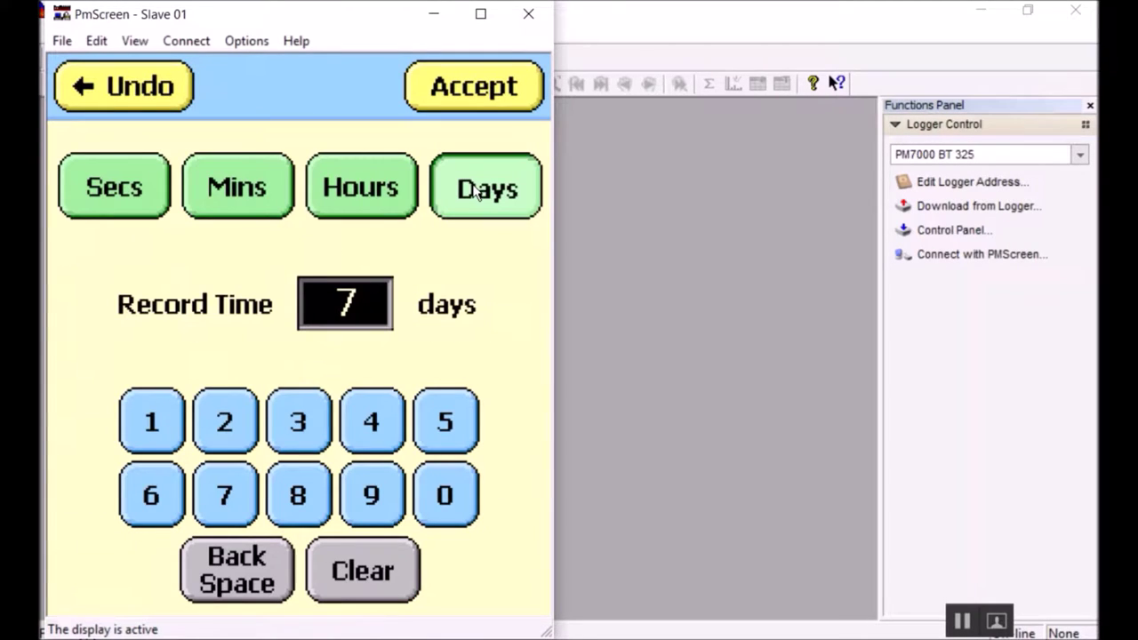
click(356, 564)
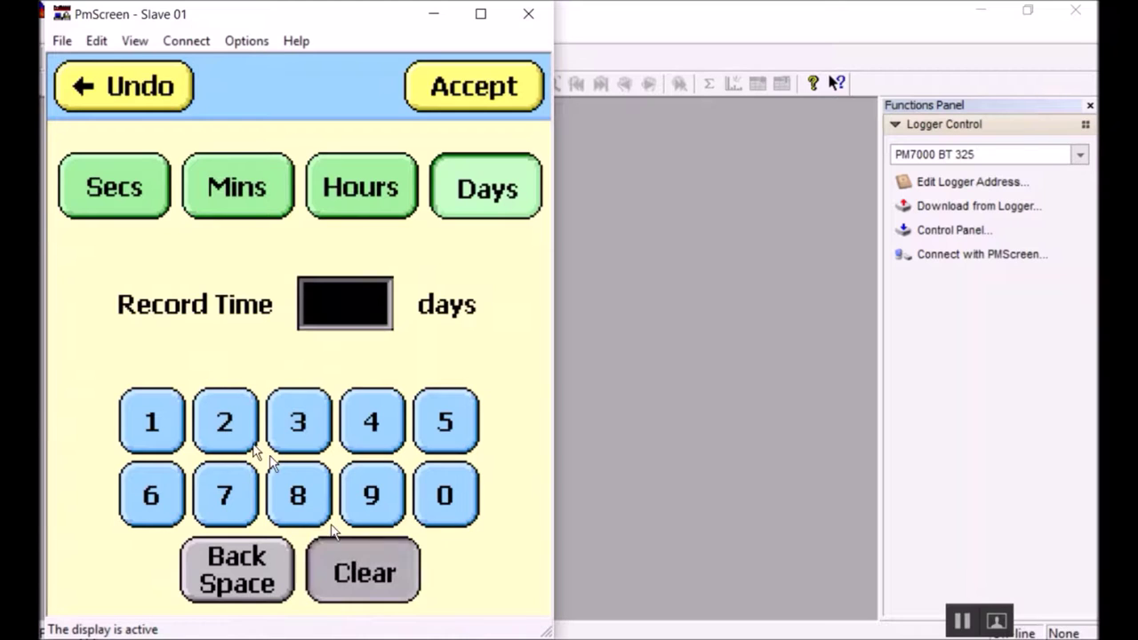
click(177, 416)
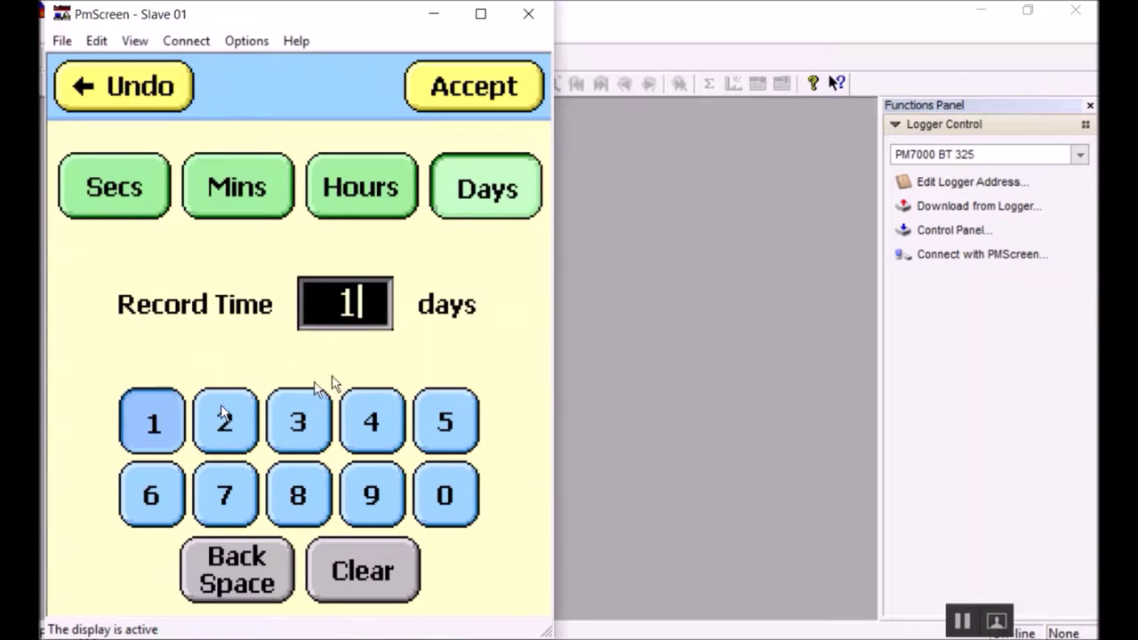
click(371, 439)
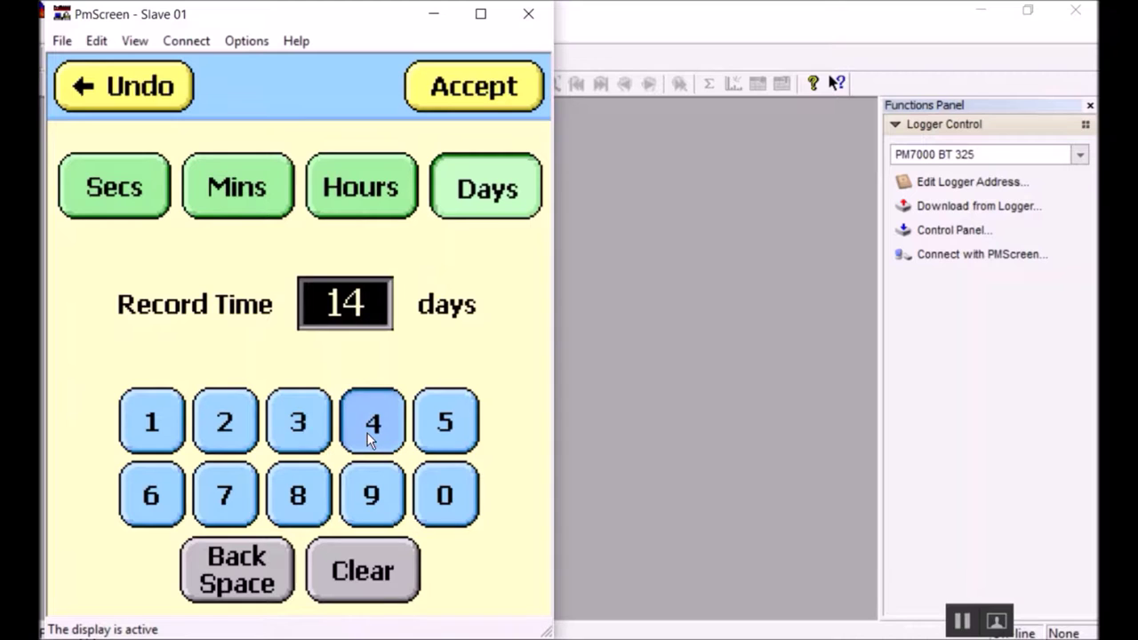
click(489, 92)
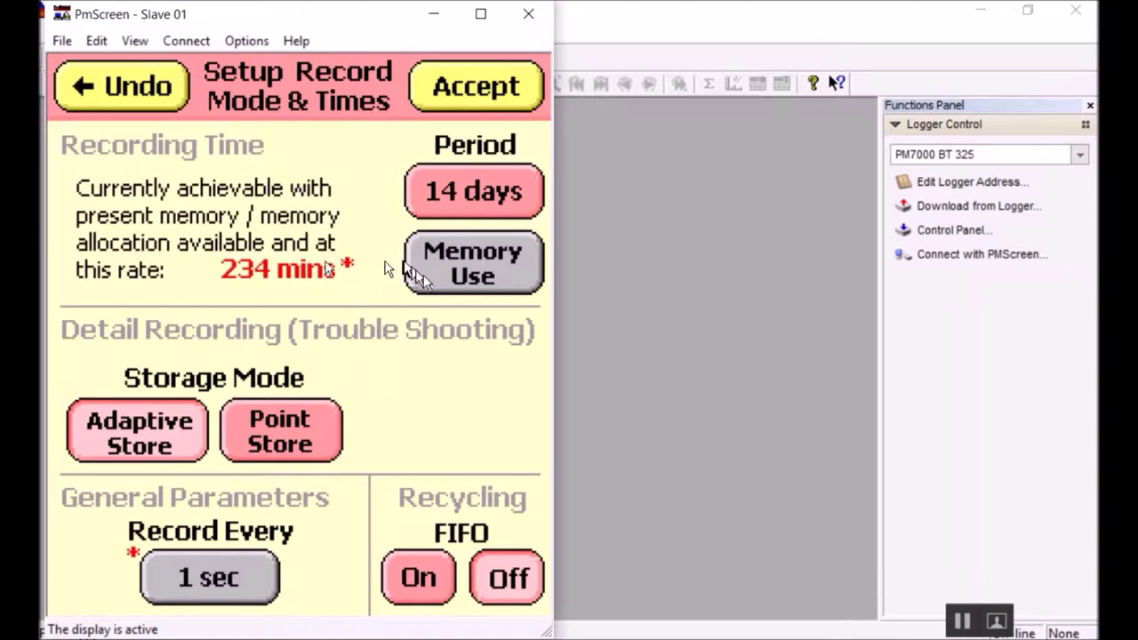
Allocate memory as Detailed 37%, General 39% and Wave Capture 24%.
click(451, 264)
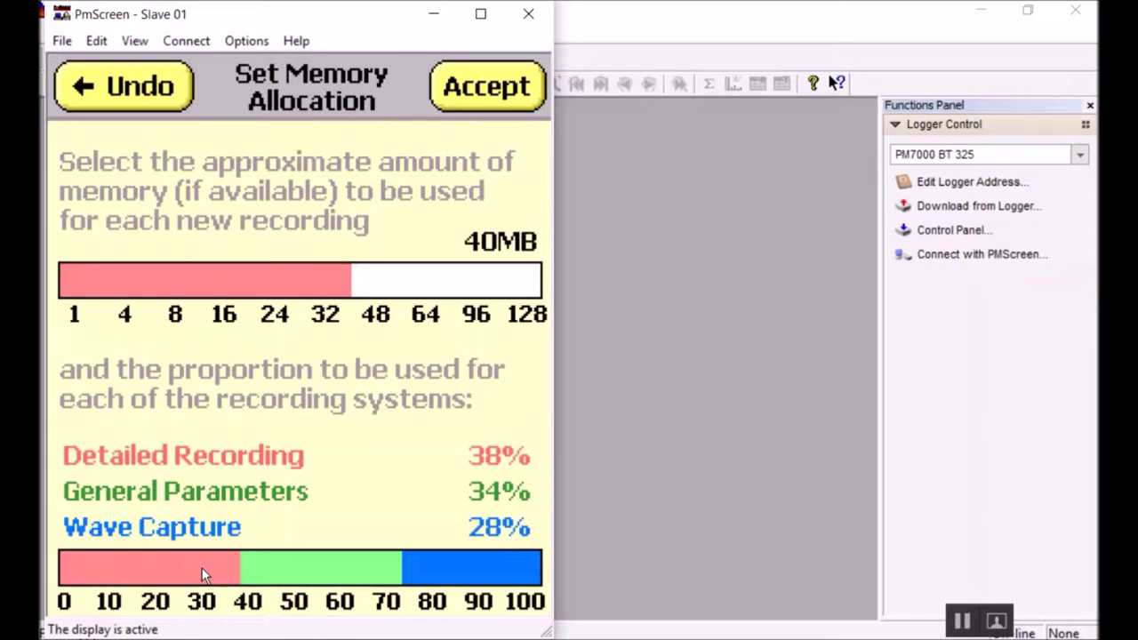
click(205, 564)
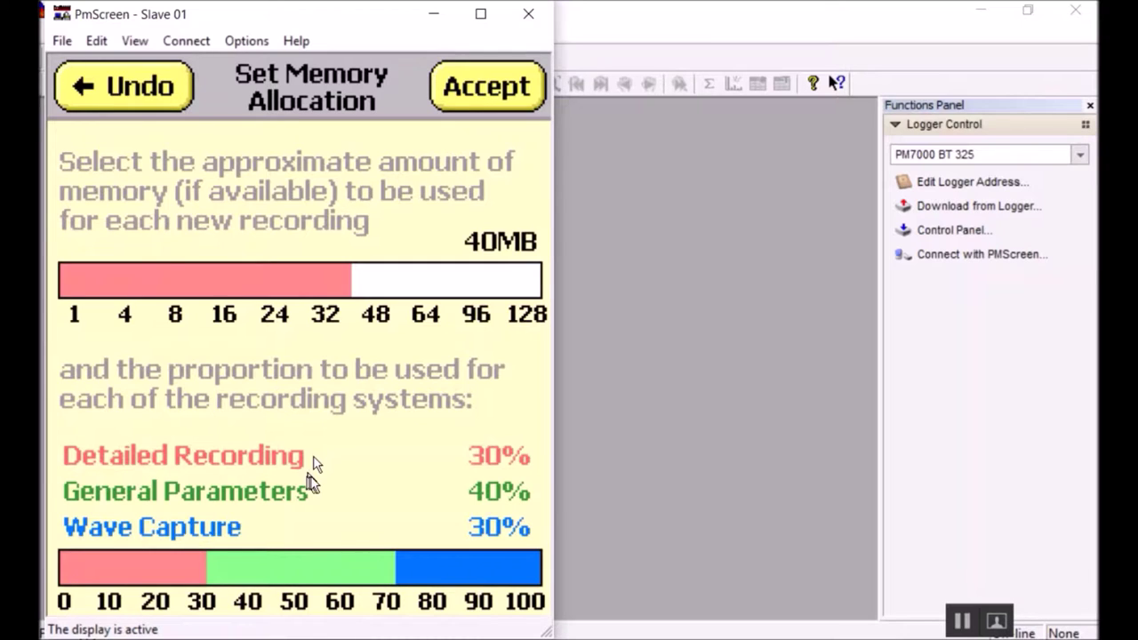
click(238, 562)
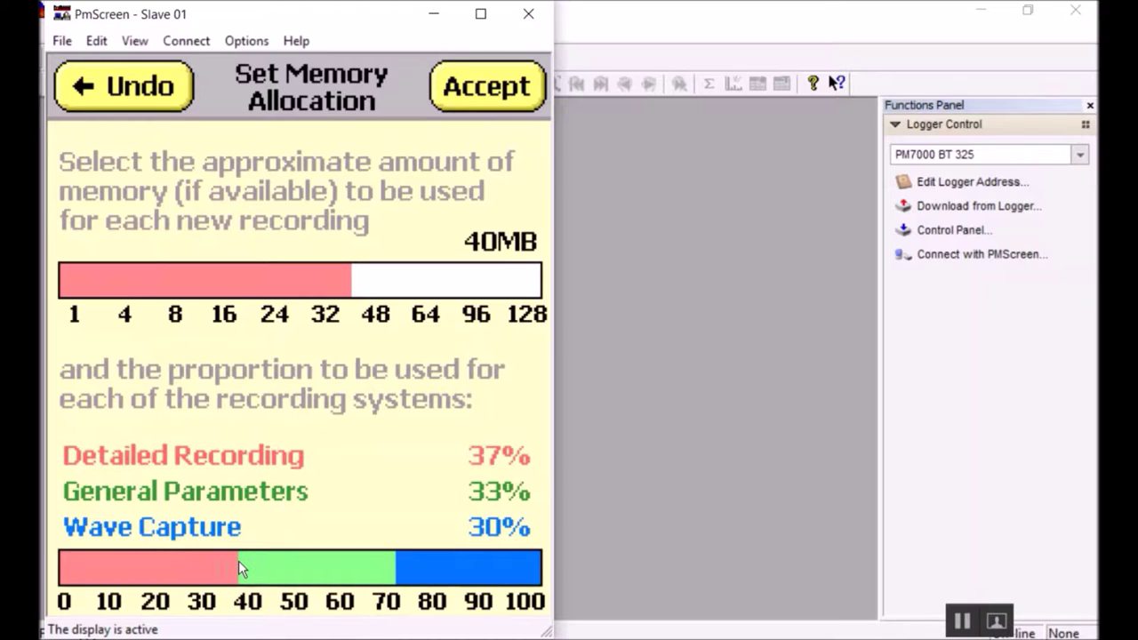
click(425, 569)
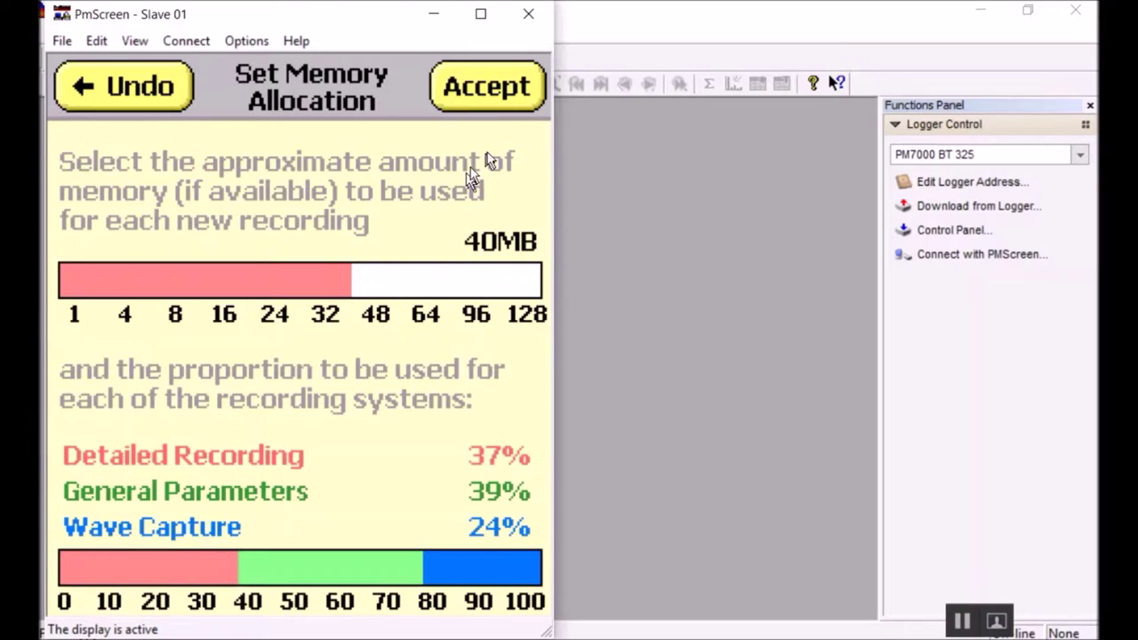
Accept the memory split and set general parameters to record every 5 mins.
click(486, 94)
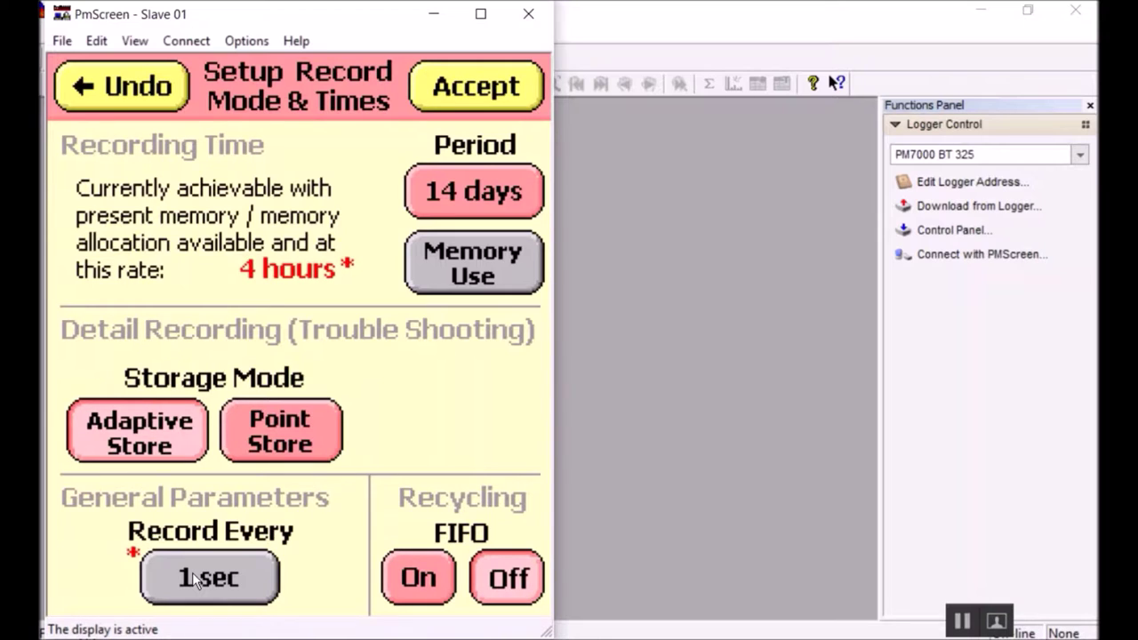
click(192, 573)
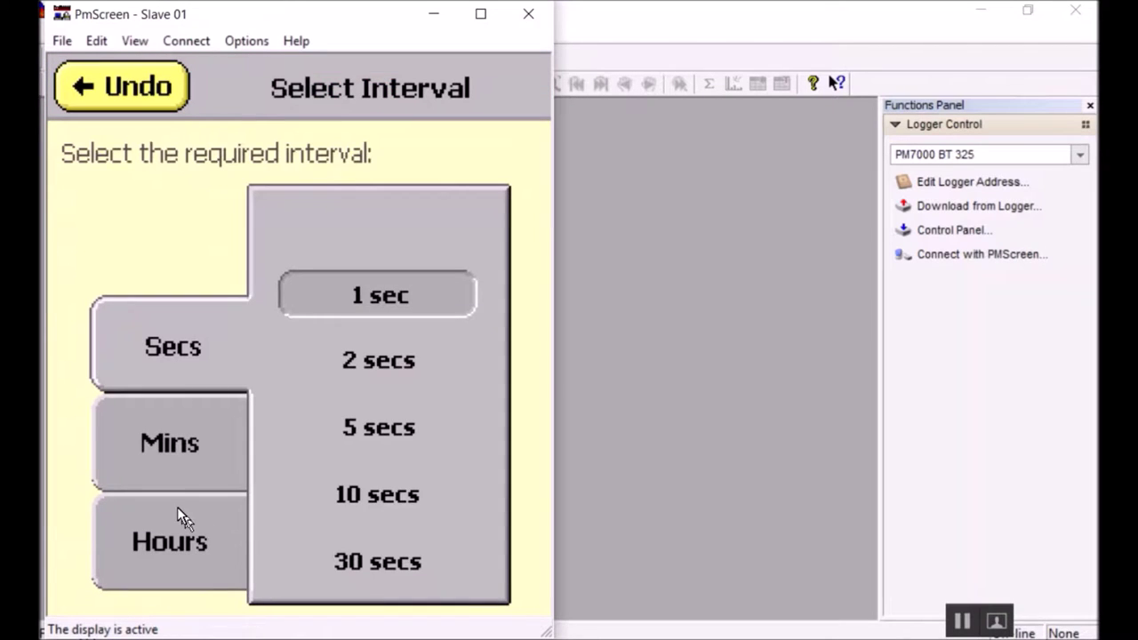
click(189, 450)
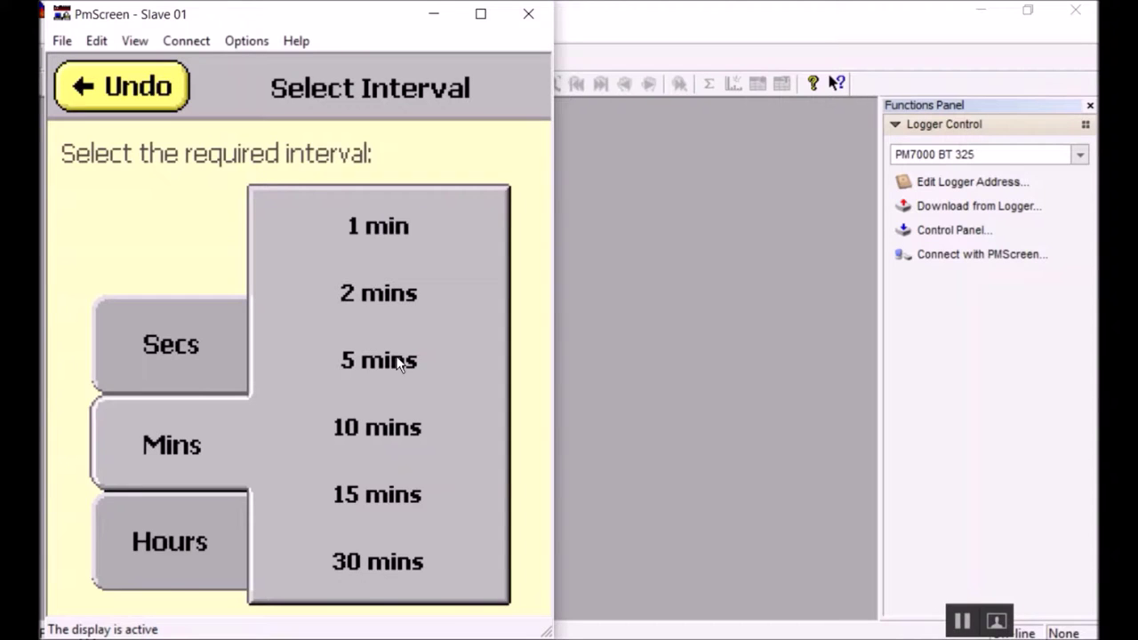
click(399, 362)
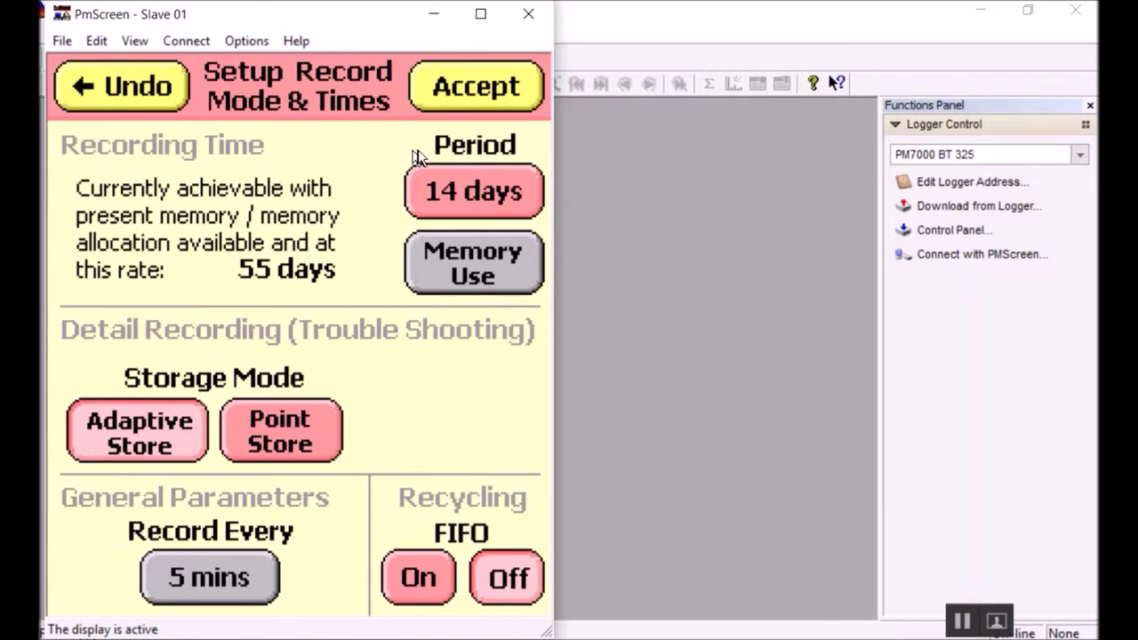
Accept record mode settings, then Clear All detail channels leaving channel 1 RMS Van.
click(495, 99)
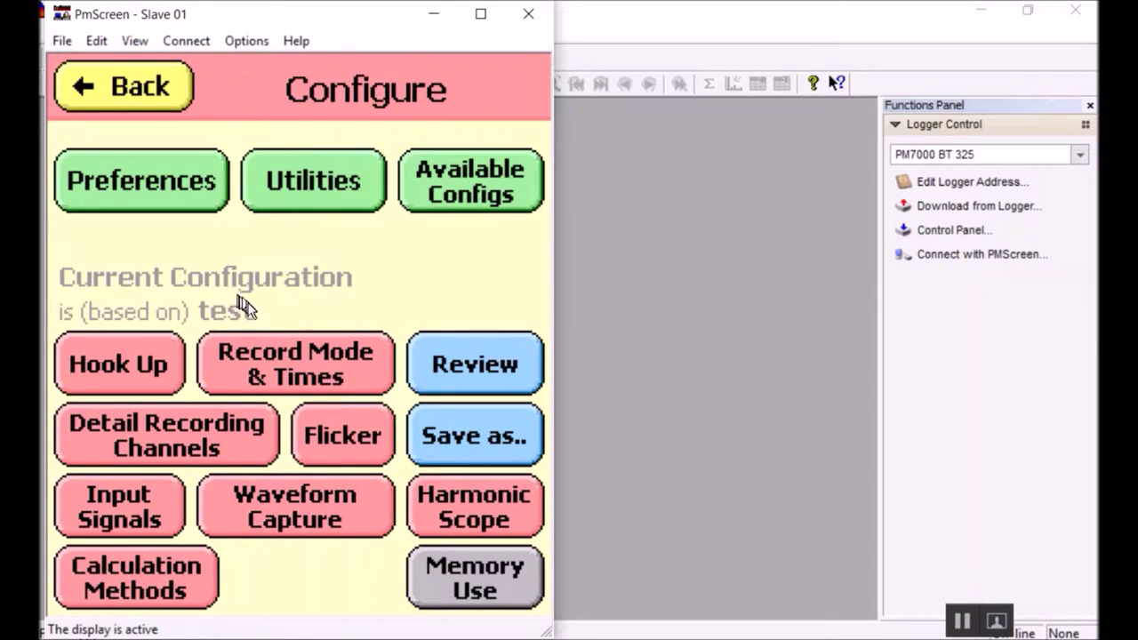
click(198, 429)
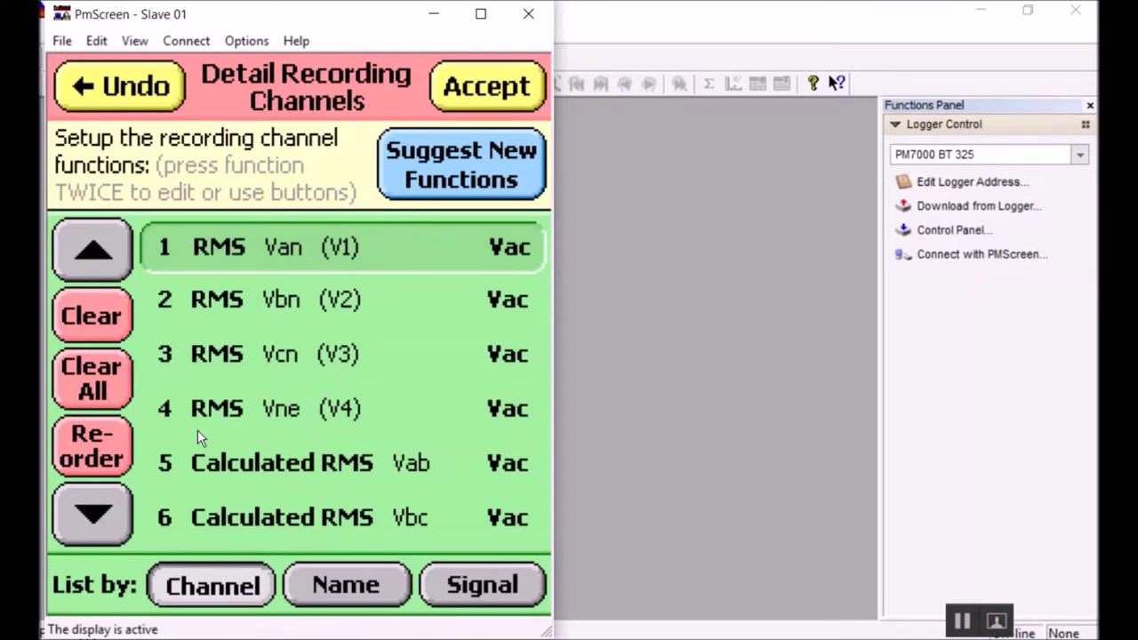
click(102, 380)
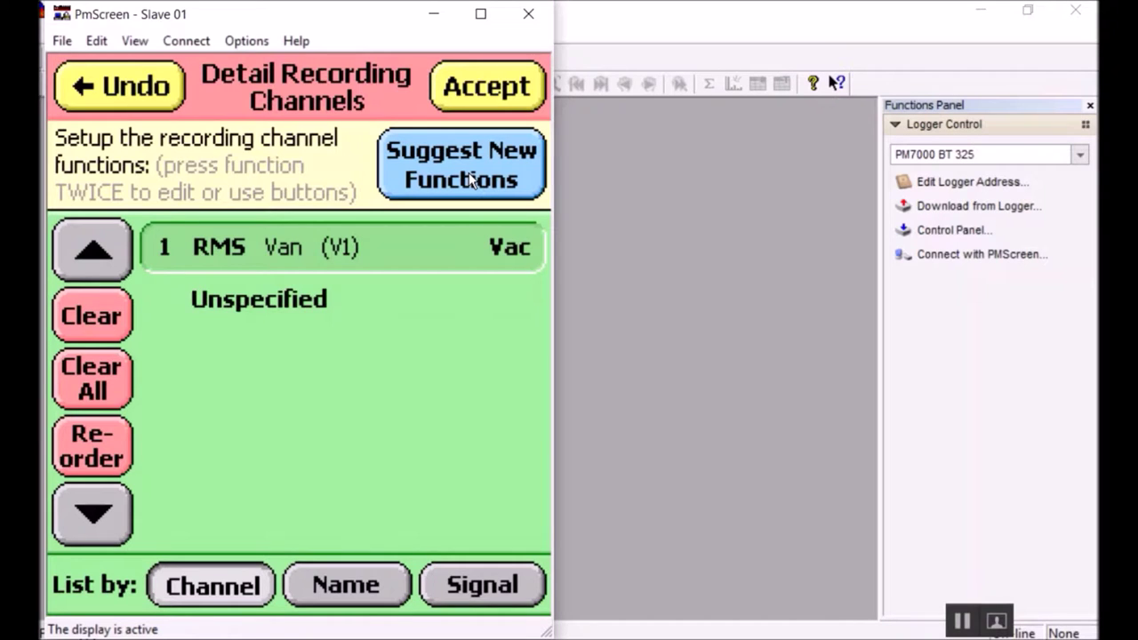
Add suggested channels 2-6: RMS Vbn, Vcn, Vne, and Calculated RMS Vab, Vbc.
click(471, 181)
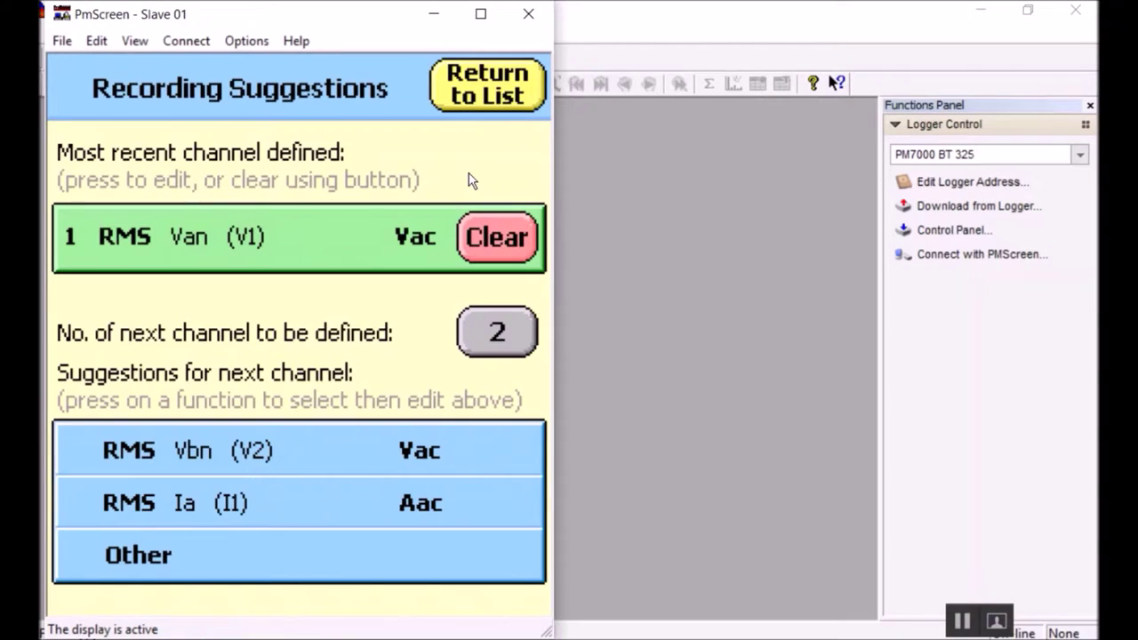
click(233, 453)
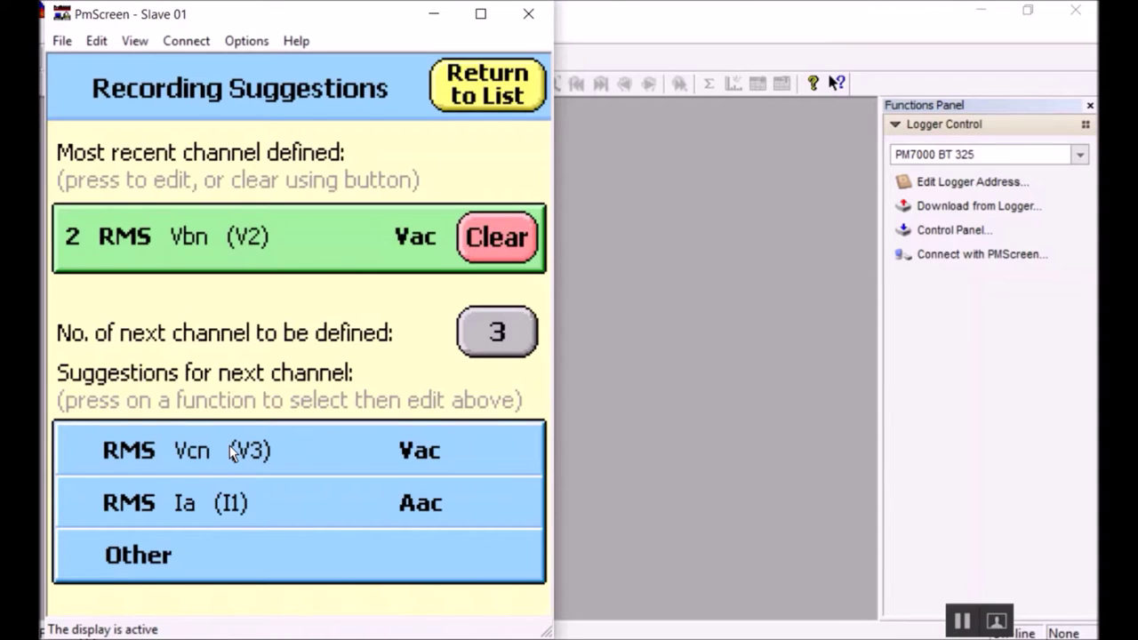
click(233, 453)
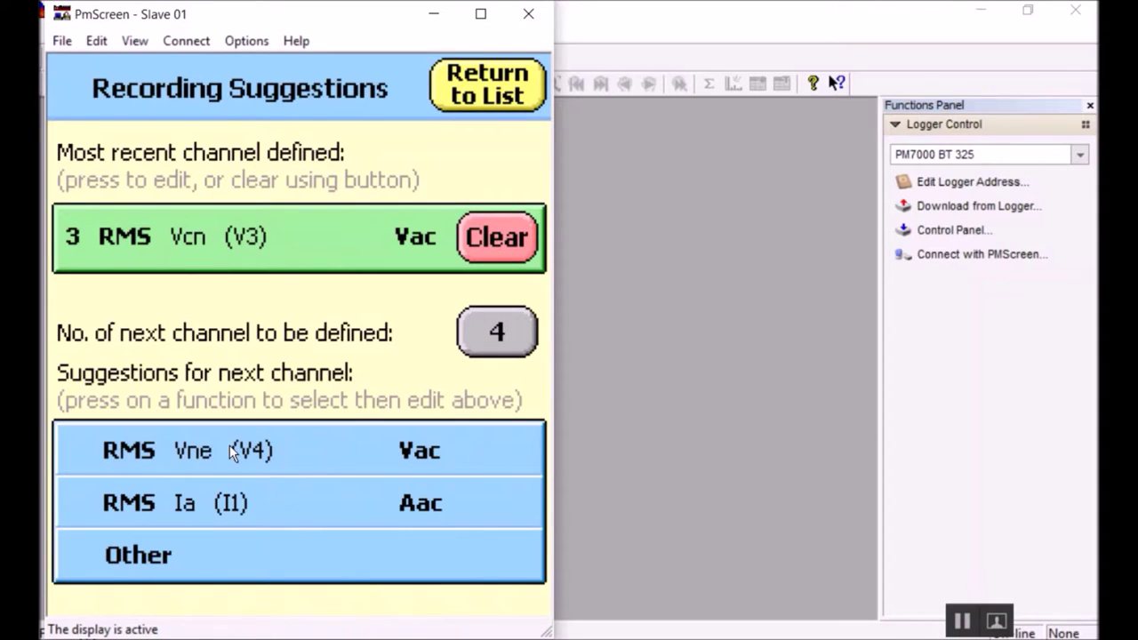
click(233, 452)
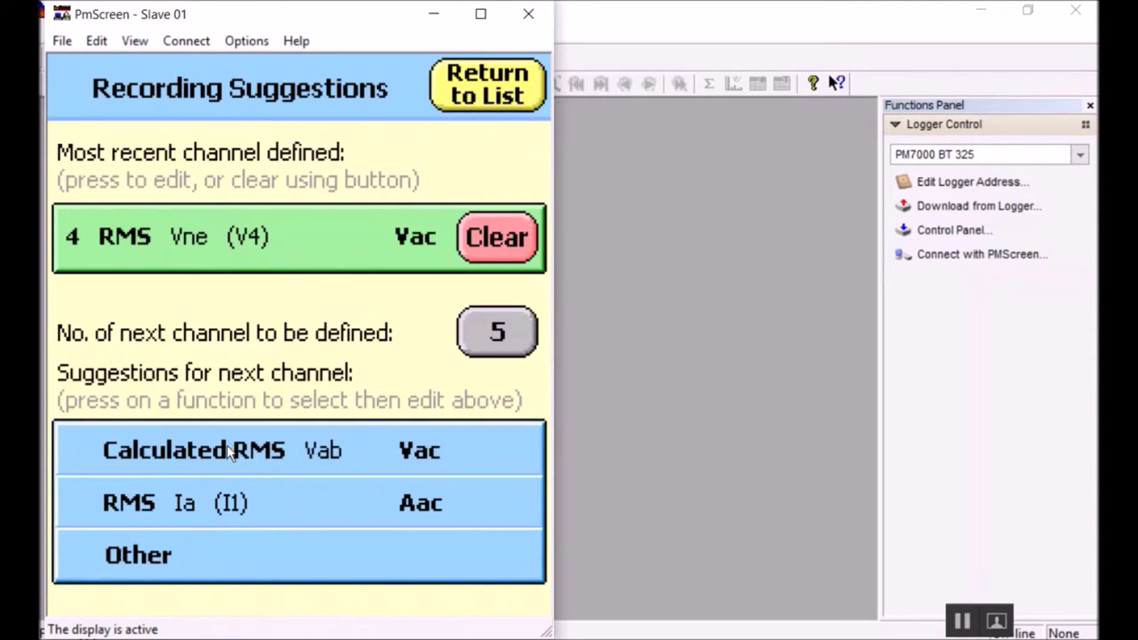
click(226, 446)
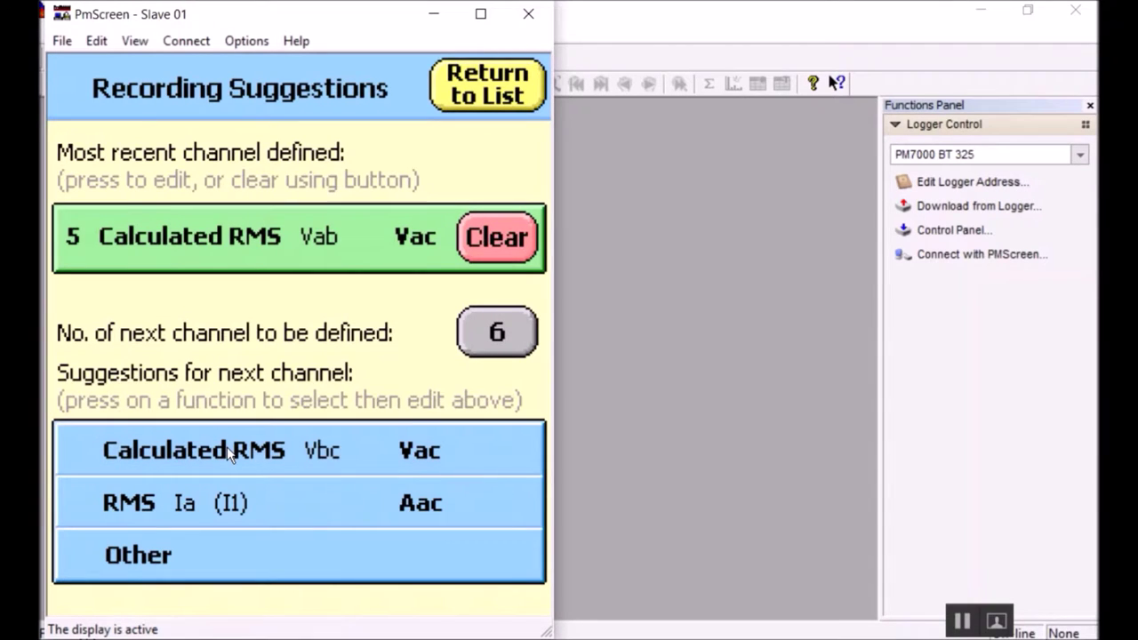
click(226, 446)
Add channels 7-11: Calculated RMS voltage and RMS currents Ia, Ib, Ic, In.
click(294, 453)
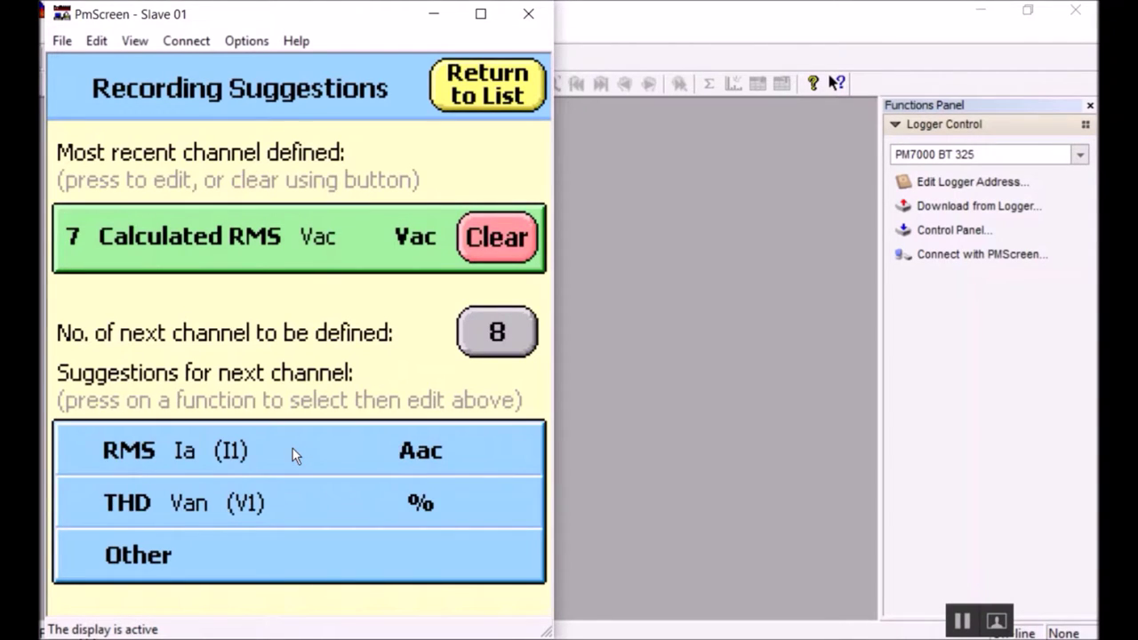
click(294, 453)
click(294, 453)
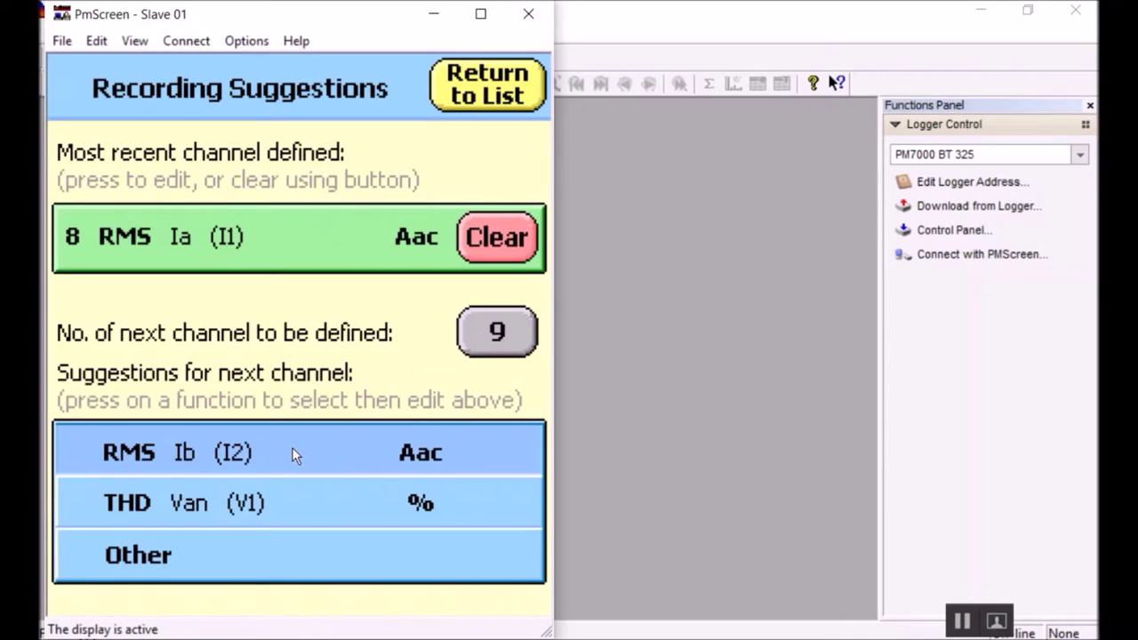
click(294, 453)
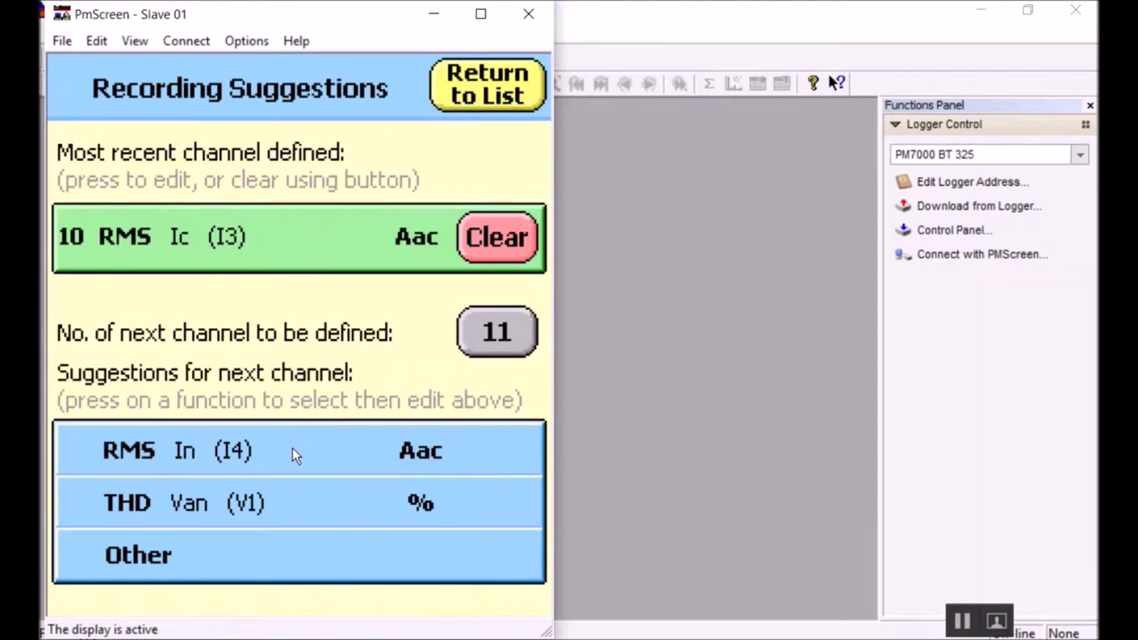
click(294, 453)
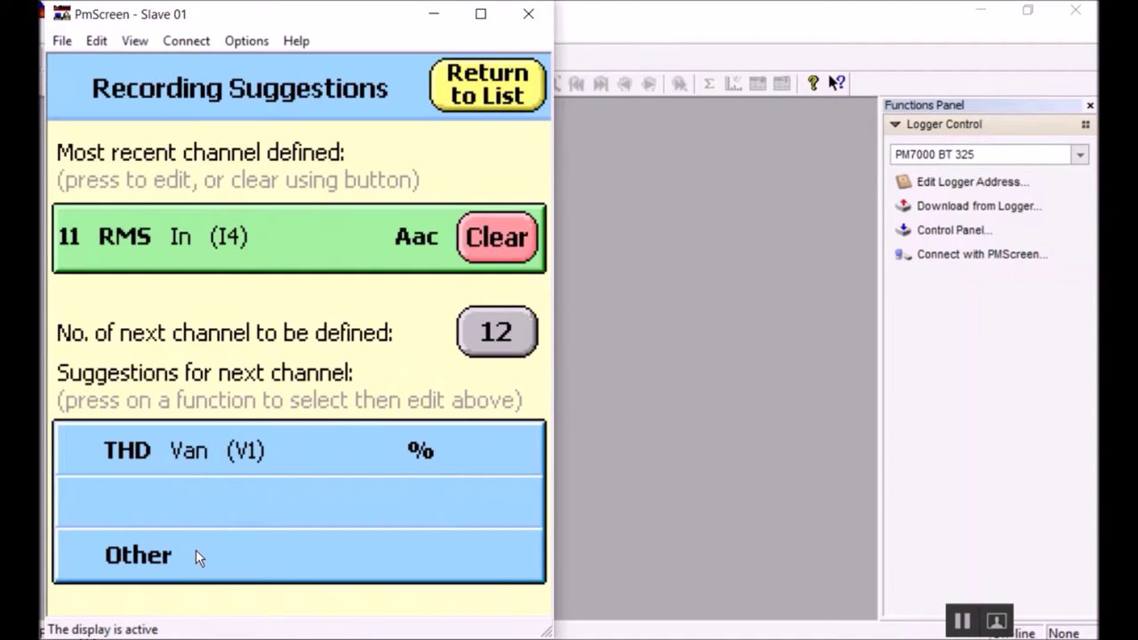
click(195, 549)
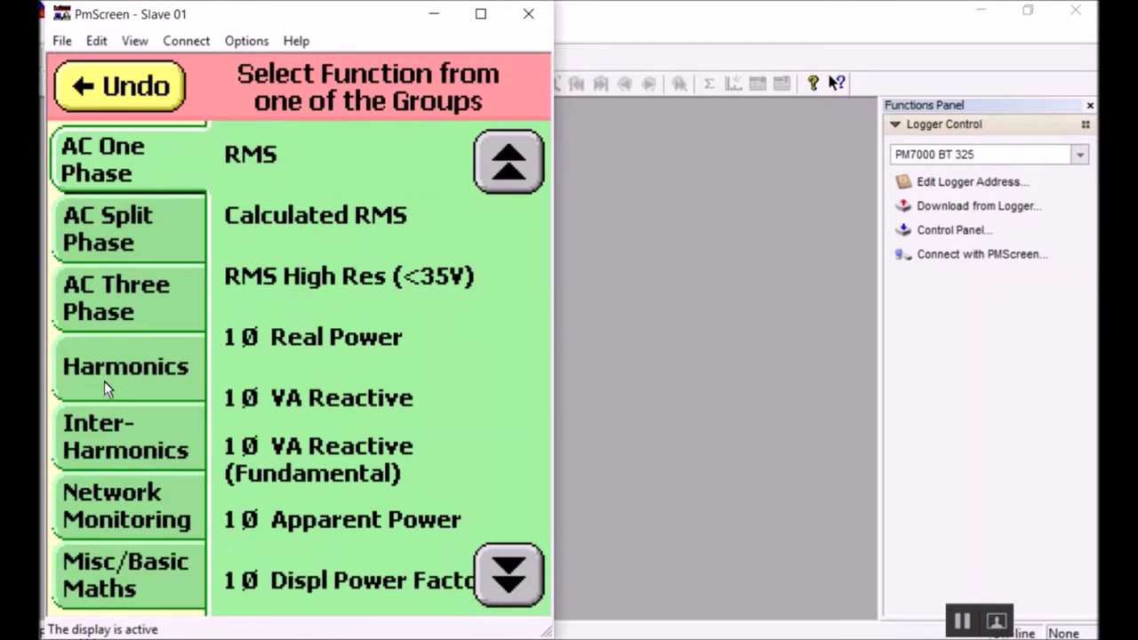
Define channel 12 as AC Three Phase 3Ø 4w Real Power in kW.
click(152, 291)
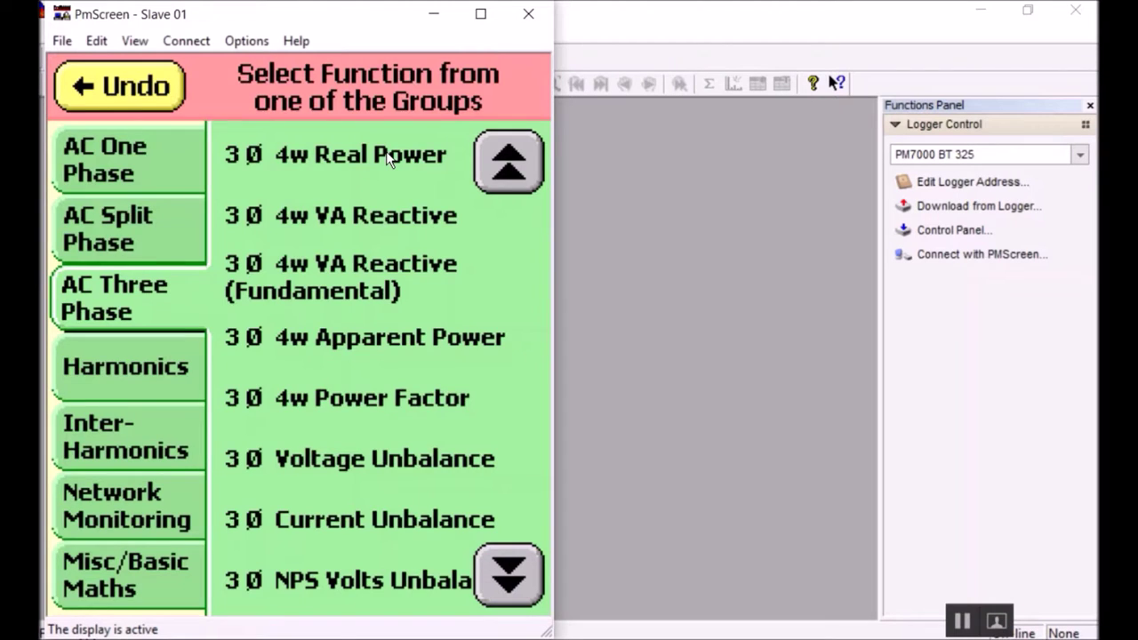
click(388, 157)
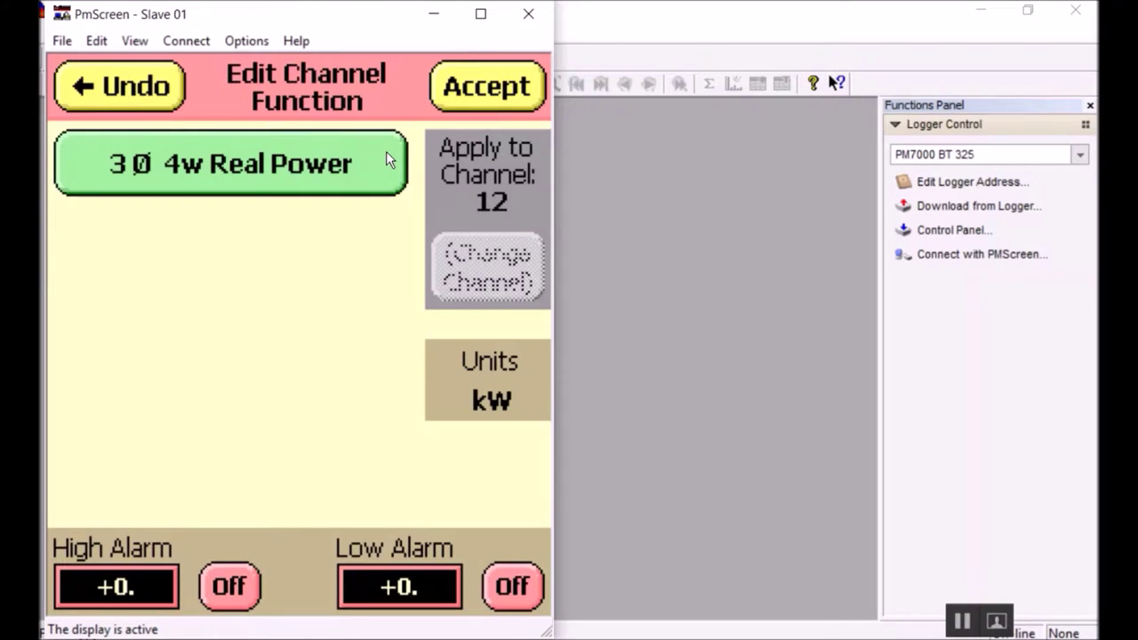
click(468, 100)
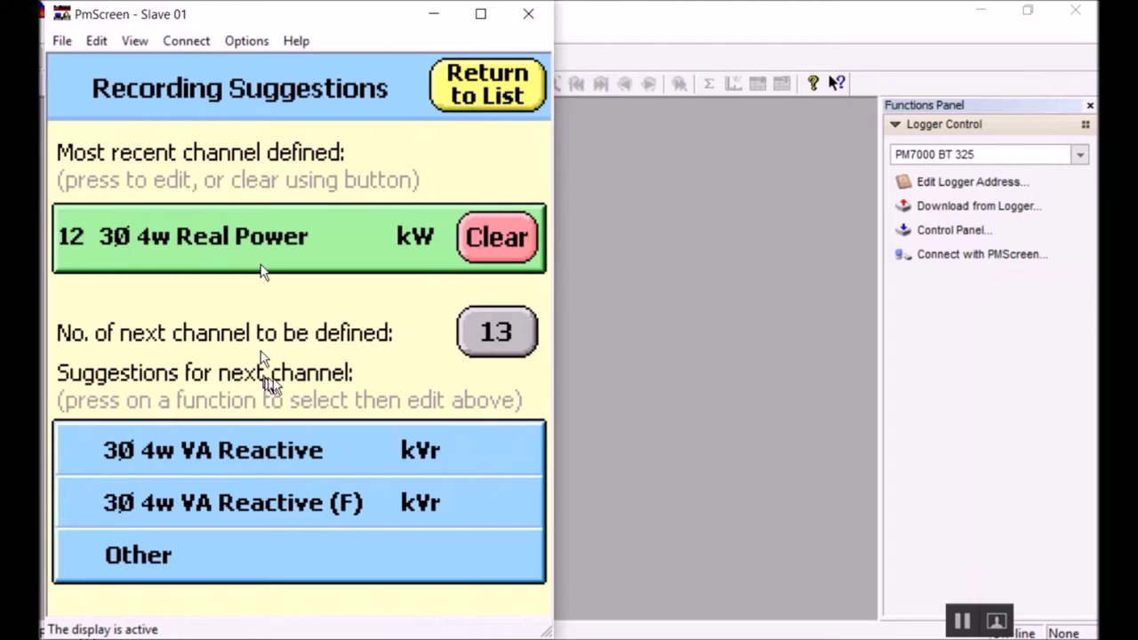
Add 3Ø 4w VA Reactive, VA Reactive (F), Apparent Power, Power Factor and Volts Unbalance as channels 13–17.
click(260, 456)
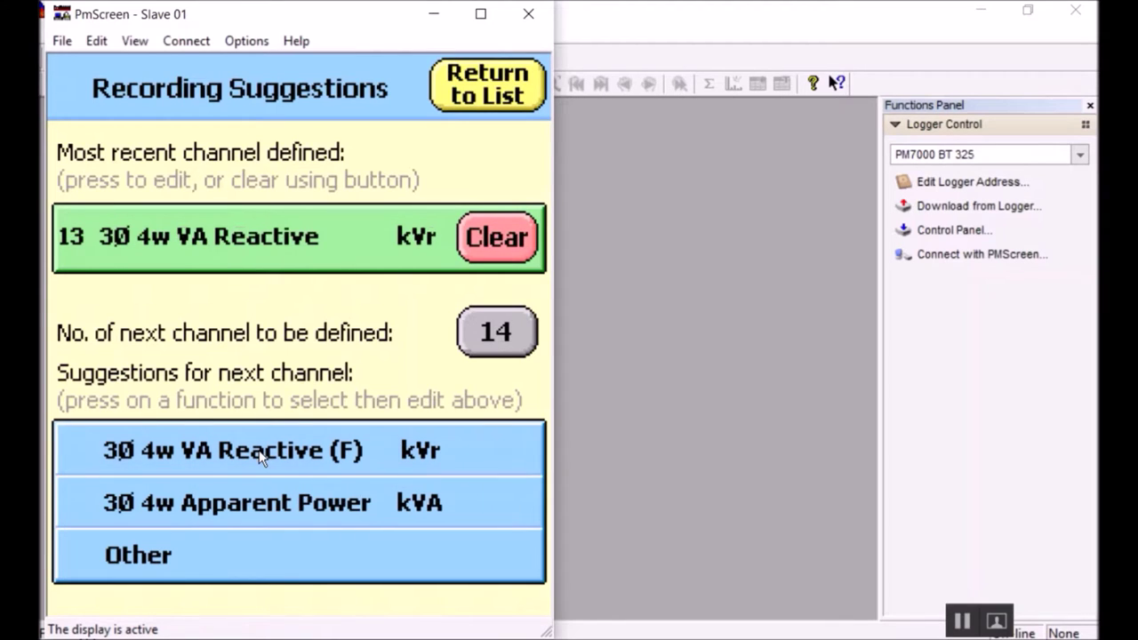
click(260, 457)
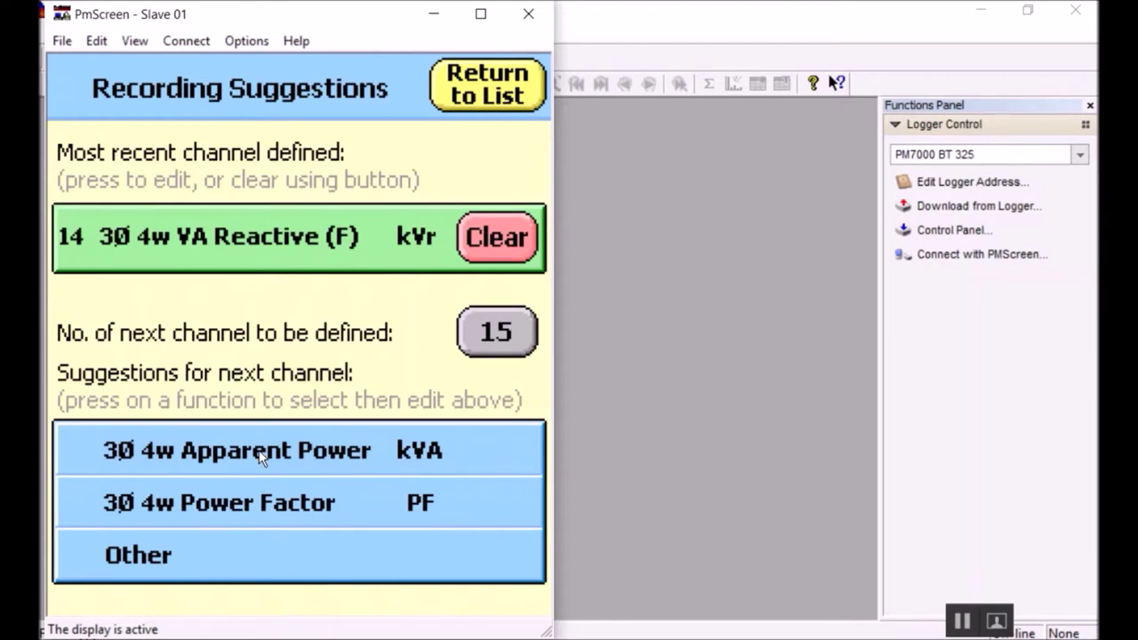
click(259, 450)
click(258, 450)
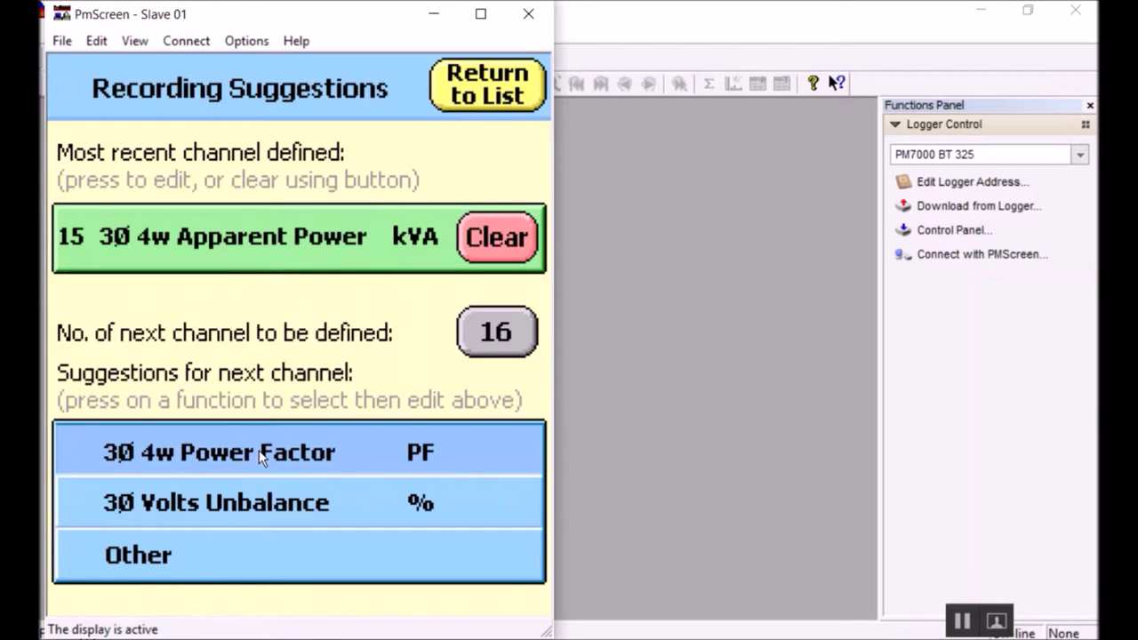
click(258, 455)
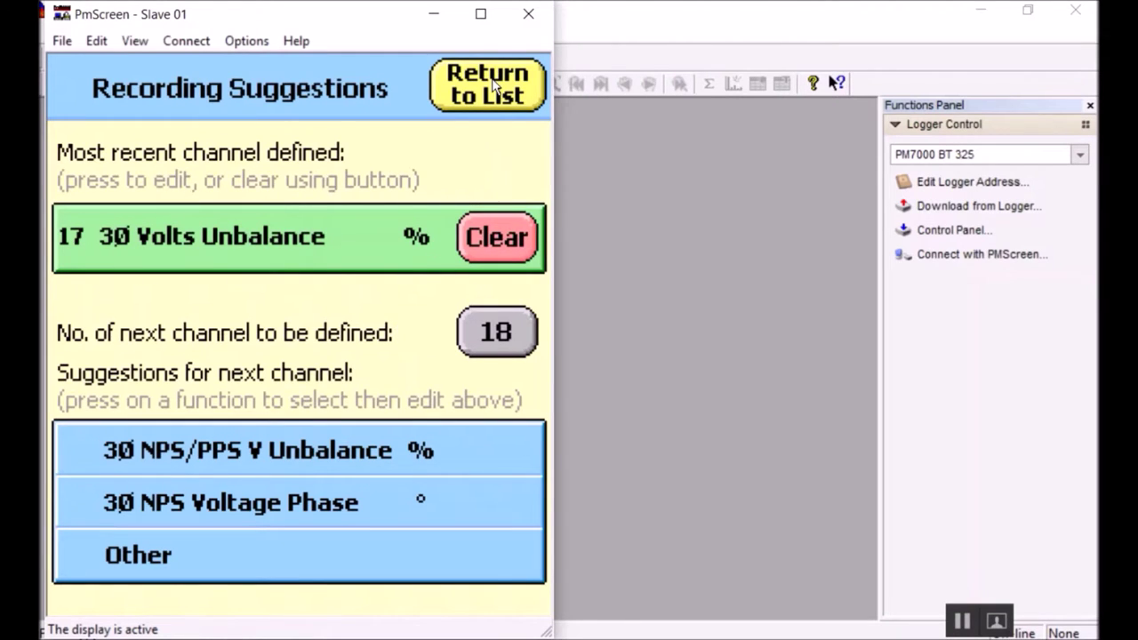
Review the full recording channel list to its end and accept it.
click(494, 84)
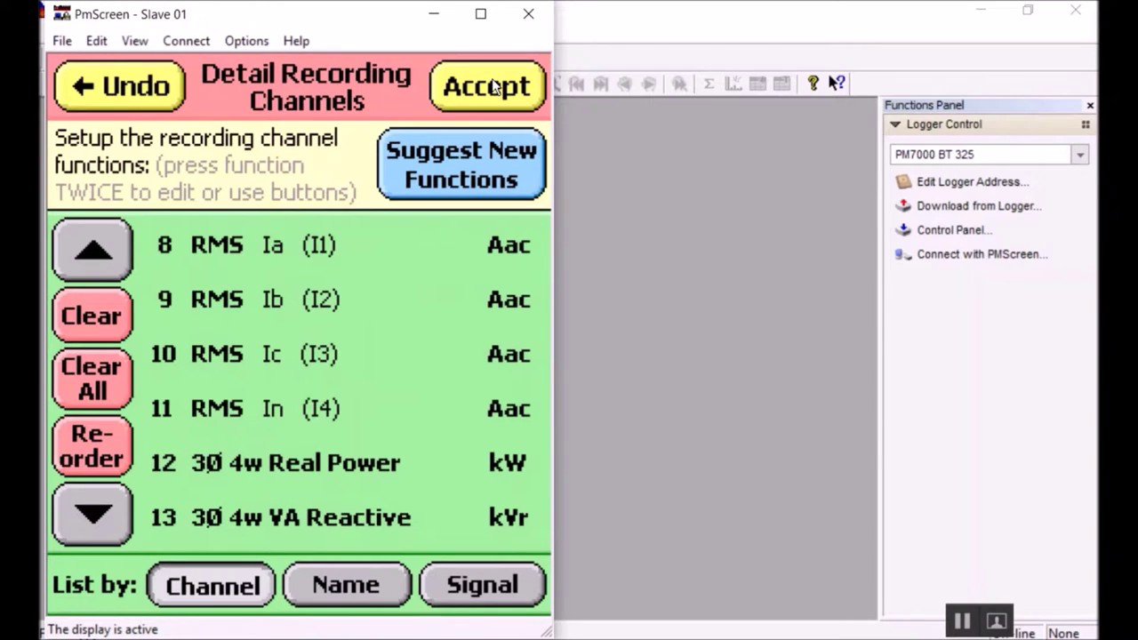
click(92, 514)
click(93, 514)
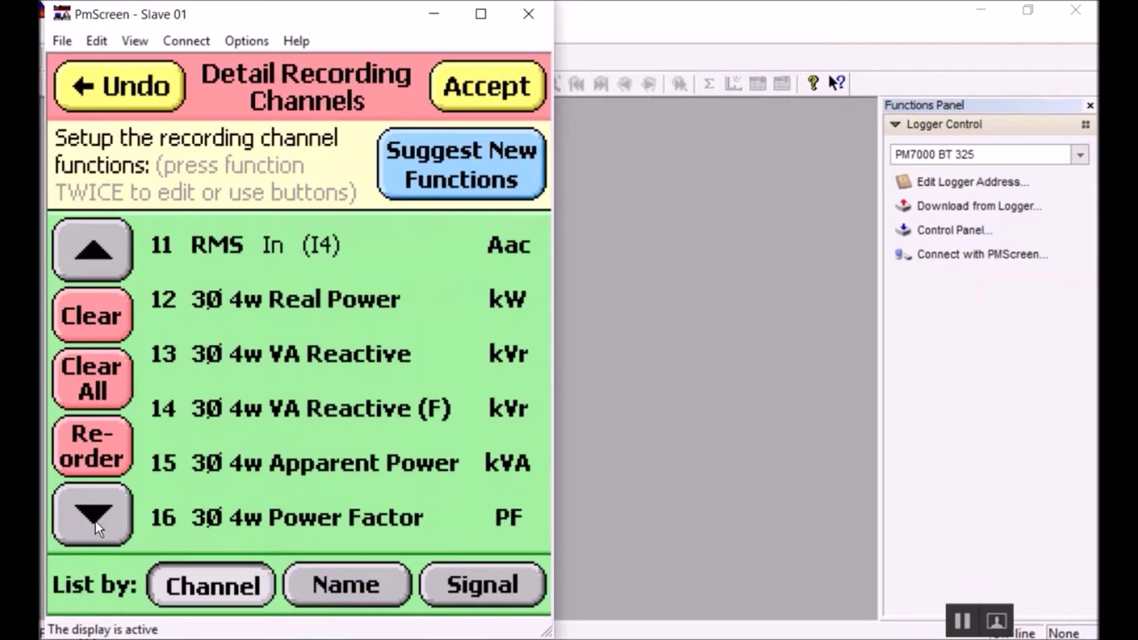
click(94, 516)
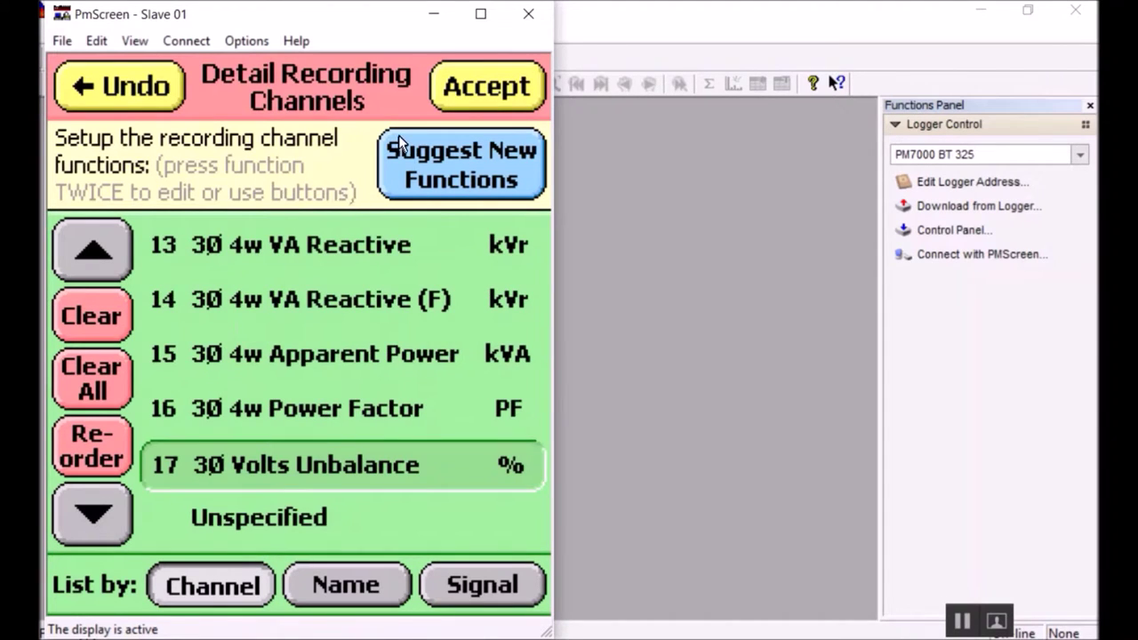
click(468, 100)
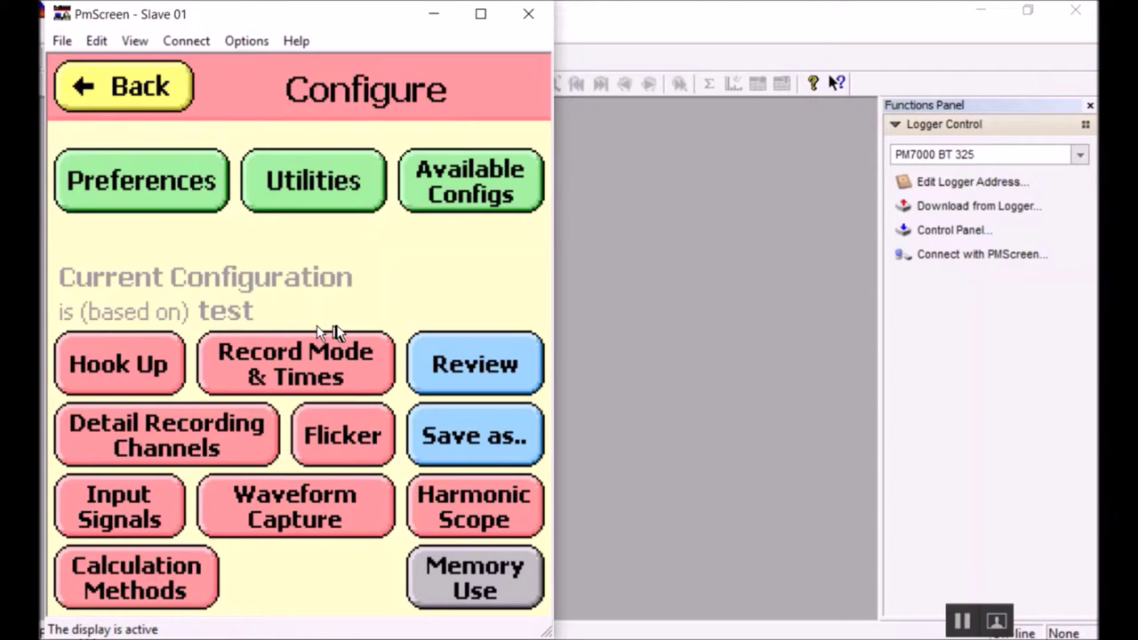
In Input Signals, toggle Secondary PT on and off, then enable Secondary CT for currents.
click(122, 510)
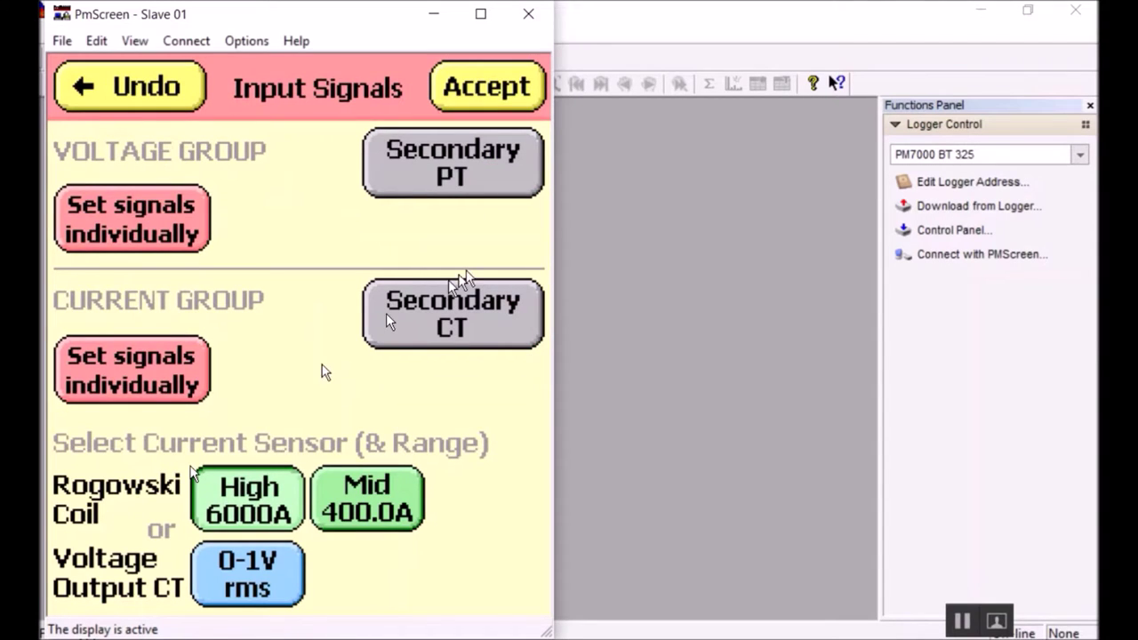
click(461, 171)
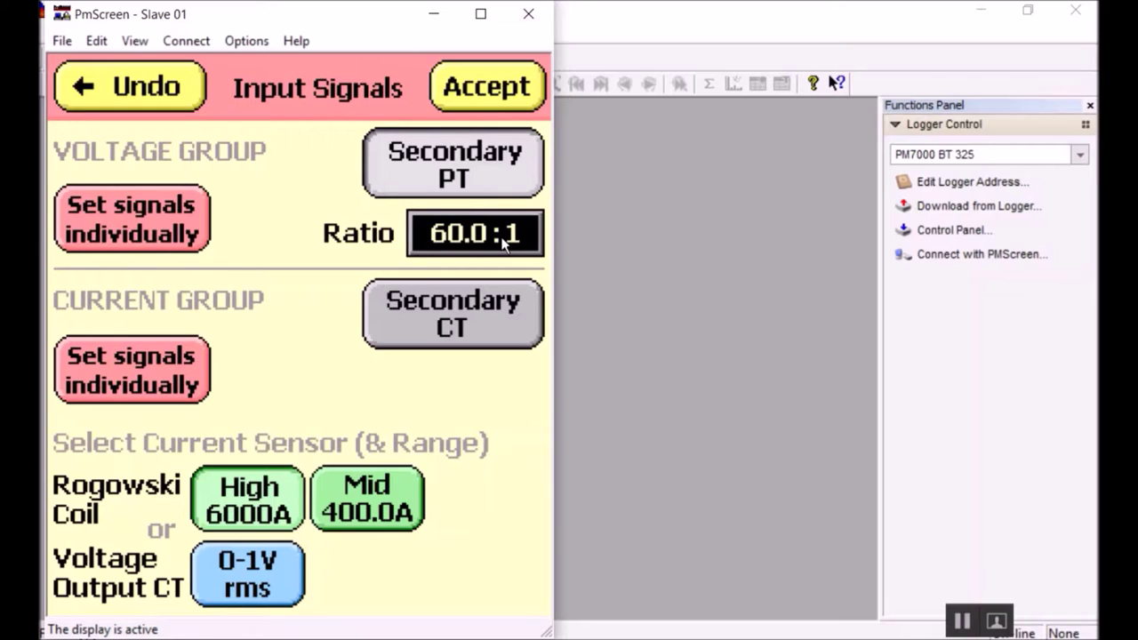
click(474, 169)
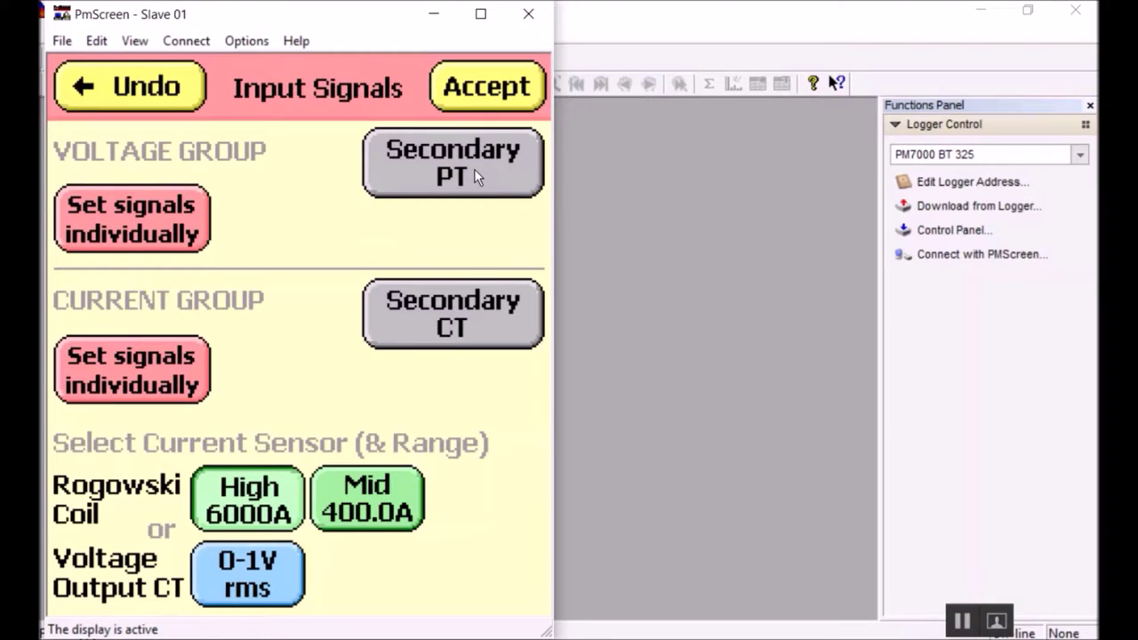
click(464, 312)
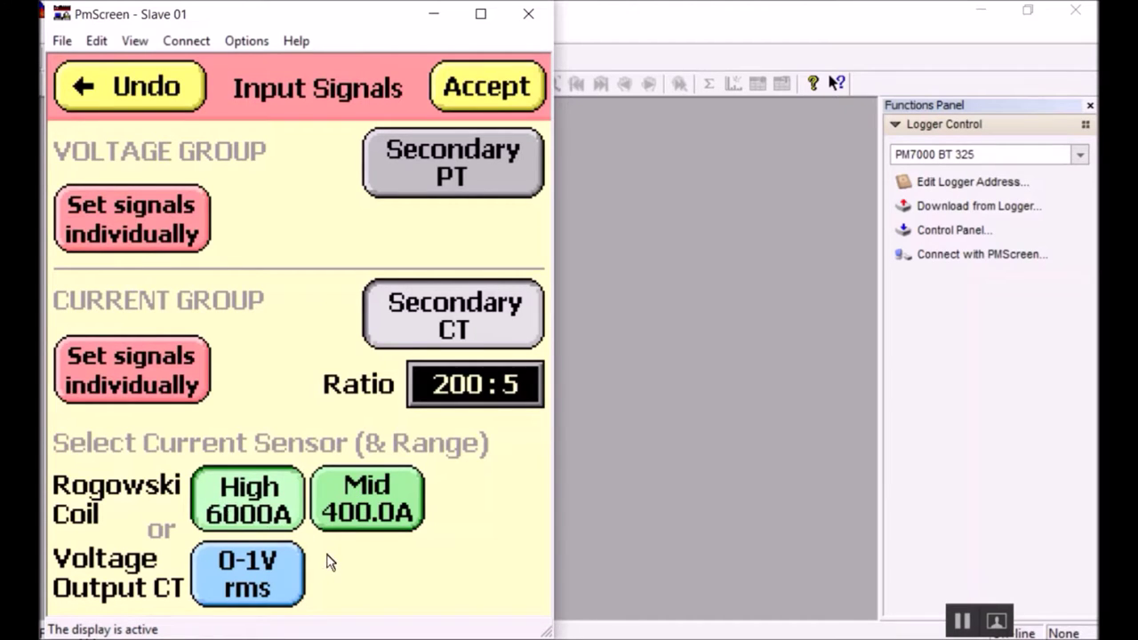
Try the 0-1V rms CT, revert to Rogowski coil, turn Secondary CT off, and accept.
click(257, 568)
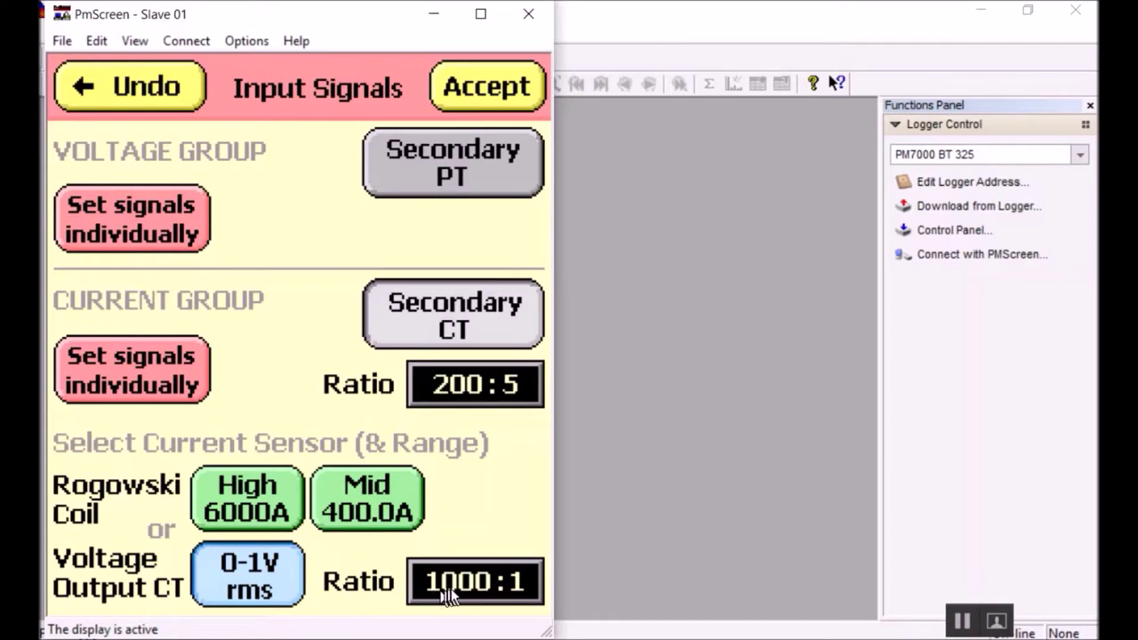
click(352, 498)
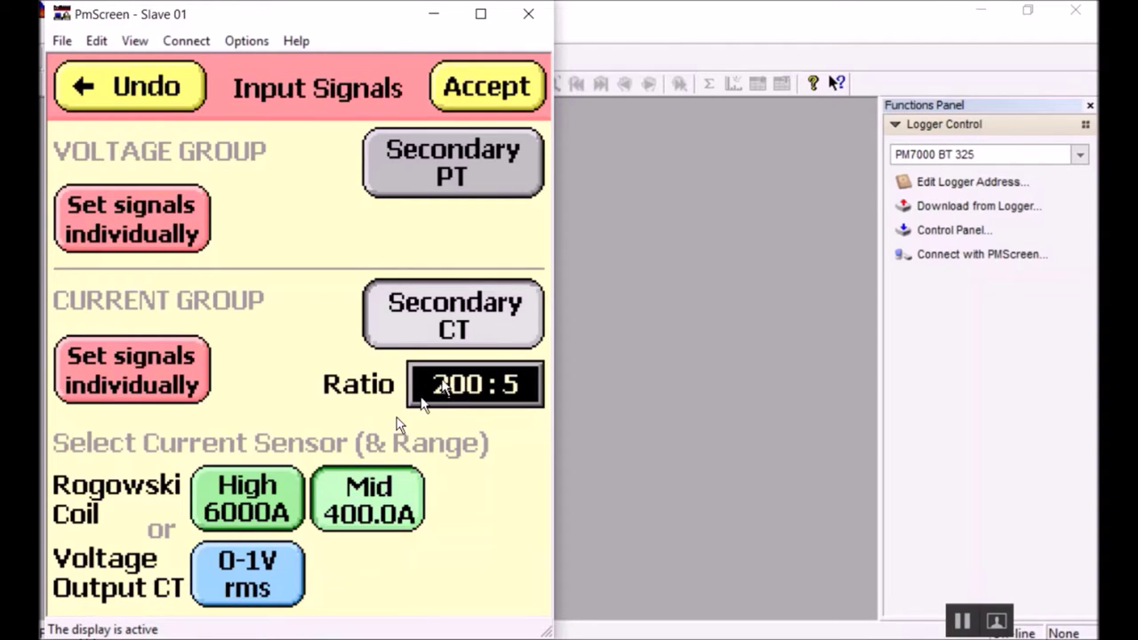
click(443, 336)
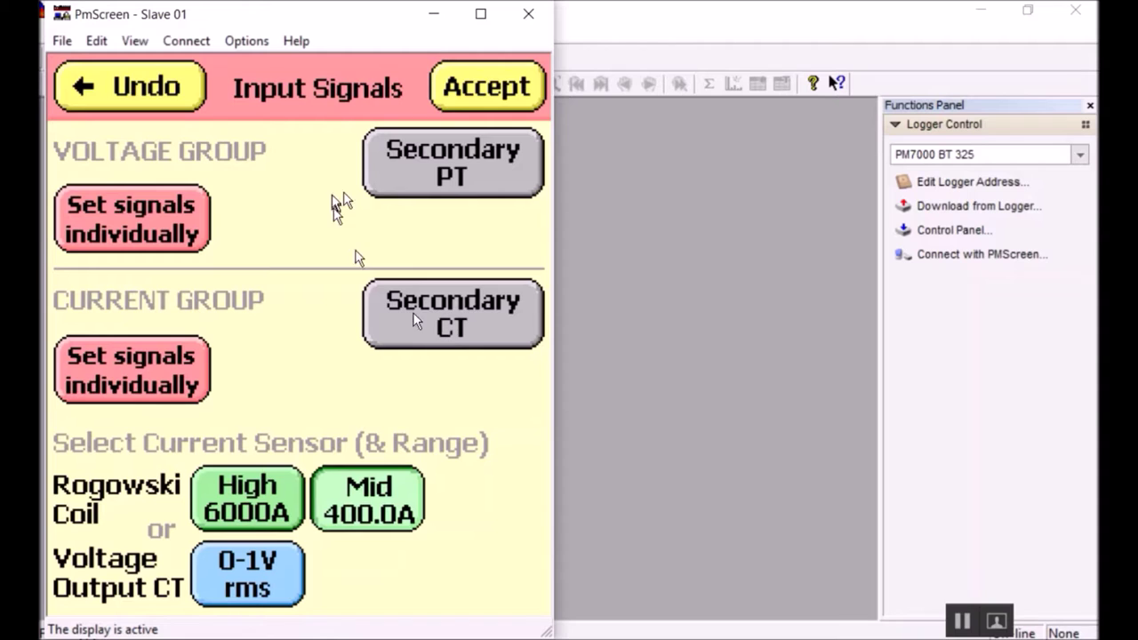
click(519, 82)
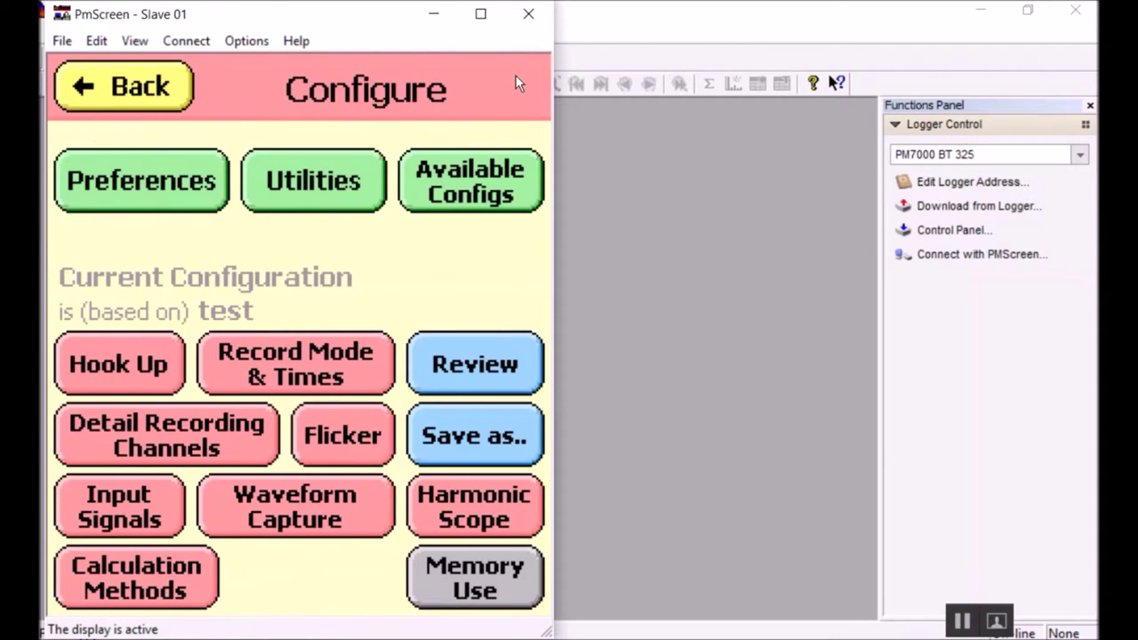
In Waveform Capture, retain wave sets on a First Past Threshold basis.
click(311, 507)
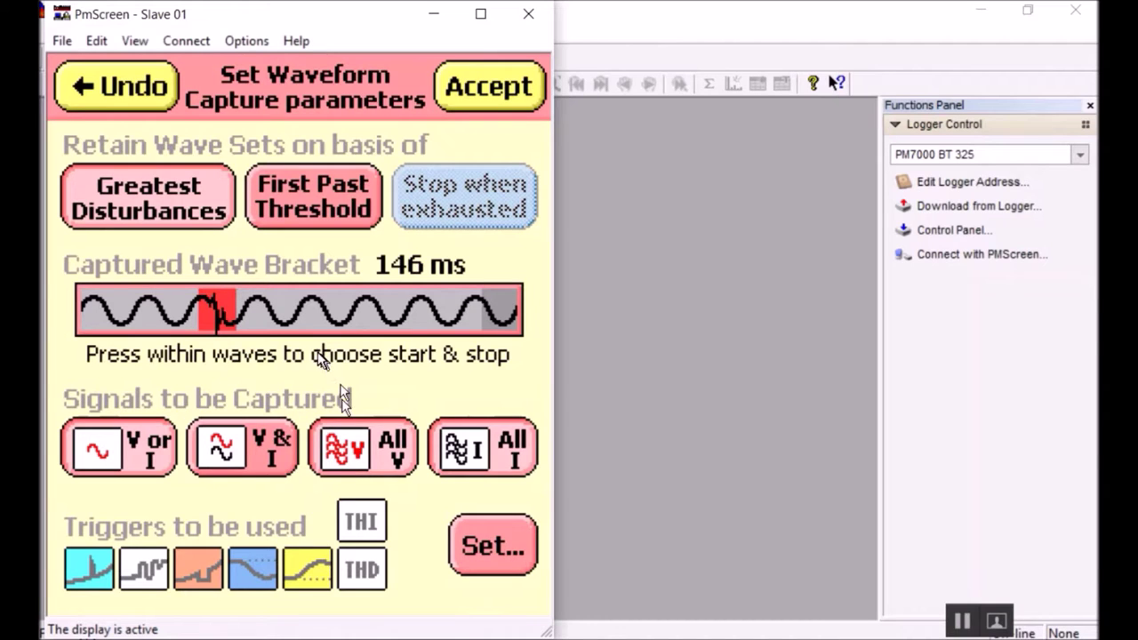
click(351, 194)
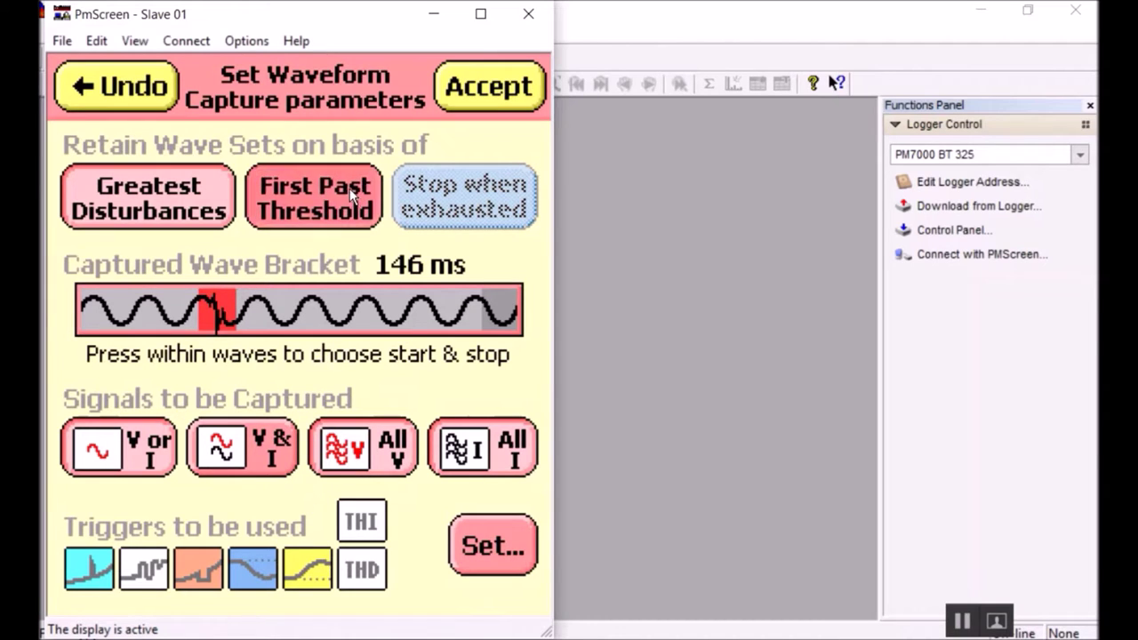
click(489, 549)
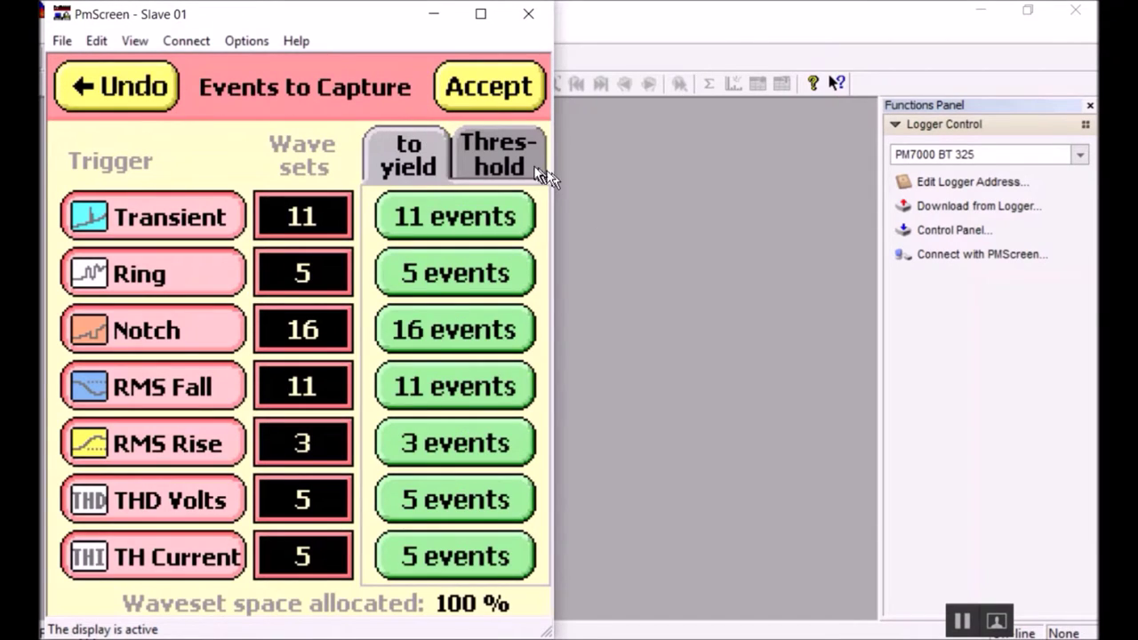
Stop capturing THD Volts events and allocate all wave sets automatically, then confirm.
click(531, 158)
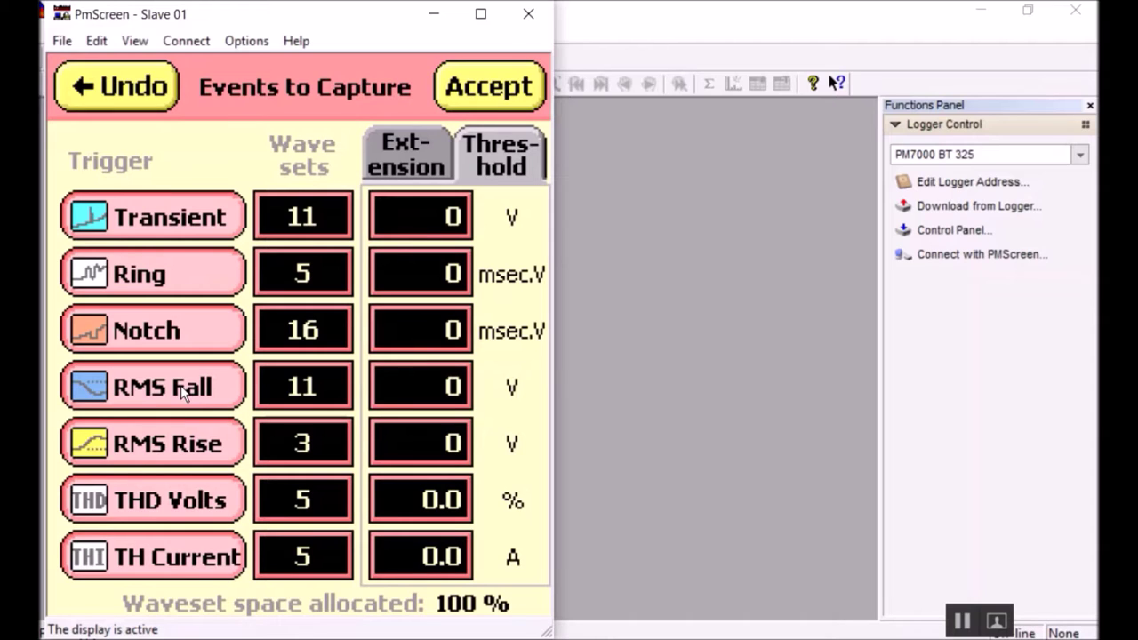
click(177, 503)
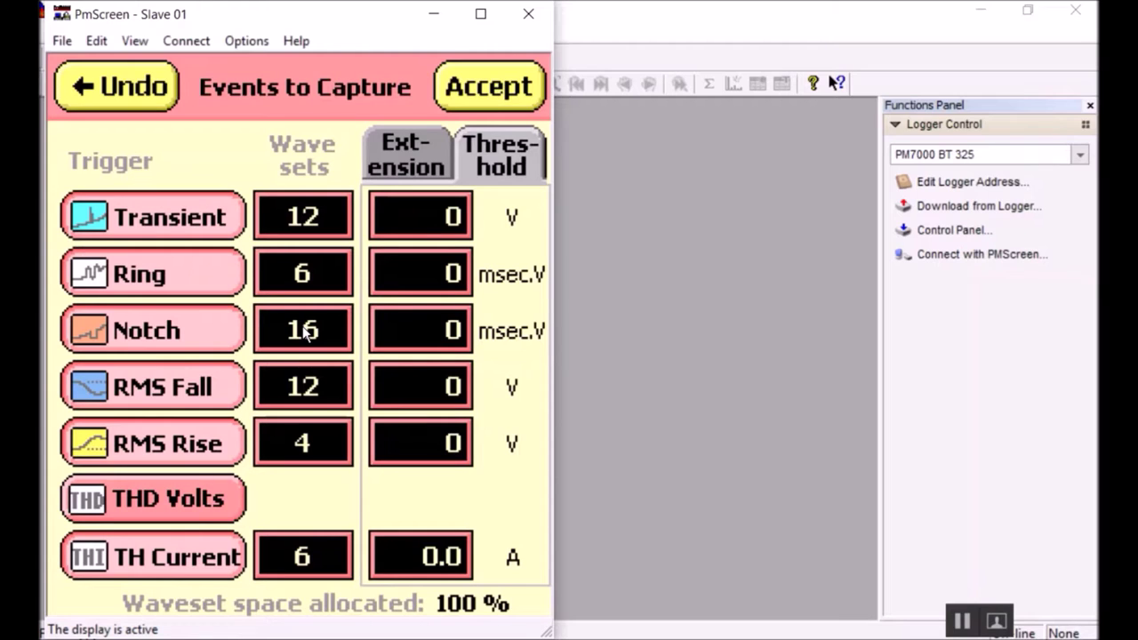
click(303, 332)
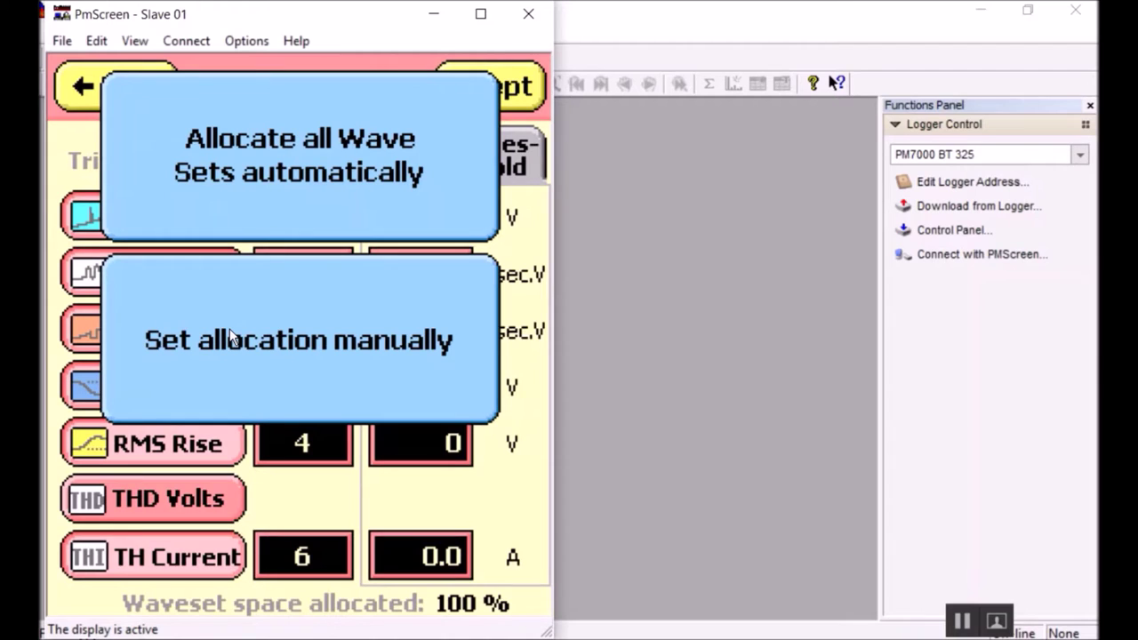
click(314, 199)
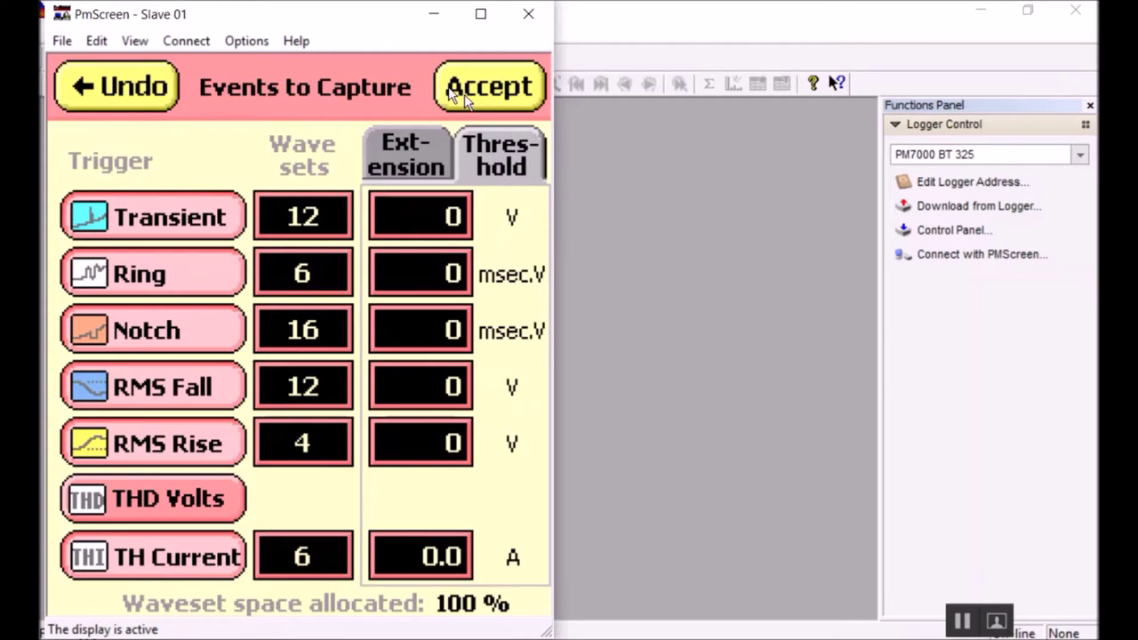
click(129, 91)
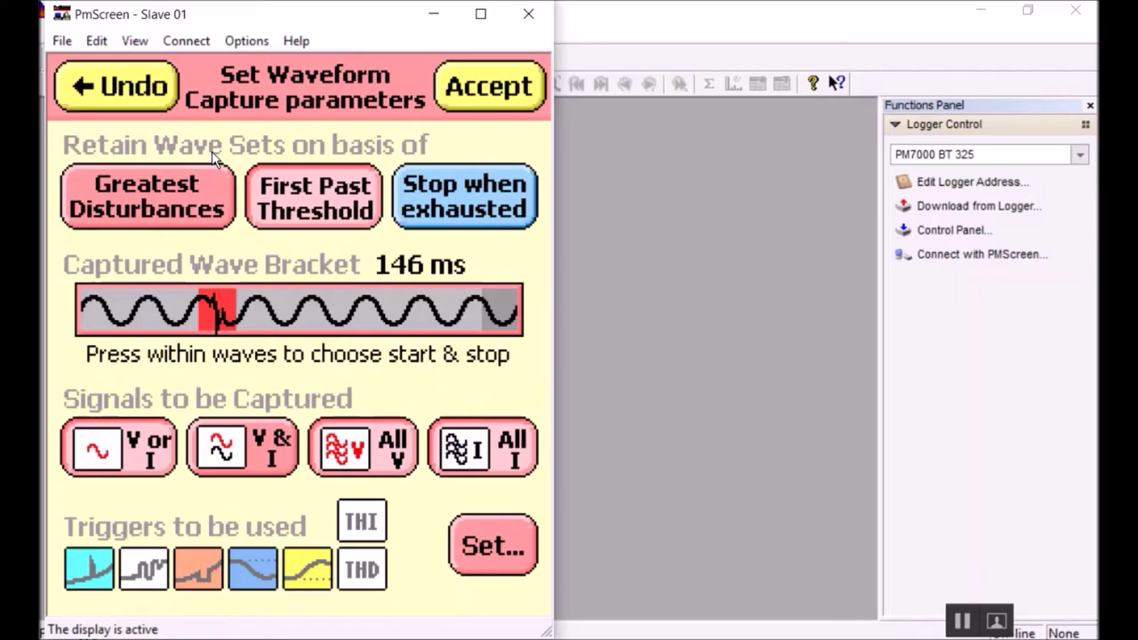
Retain wave sets by Greatest Disturbances, check per-trigger event counts, and accept waveform capture.
click(172, 199)
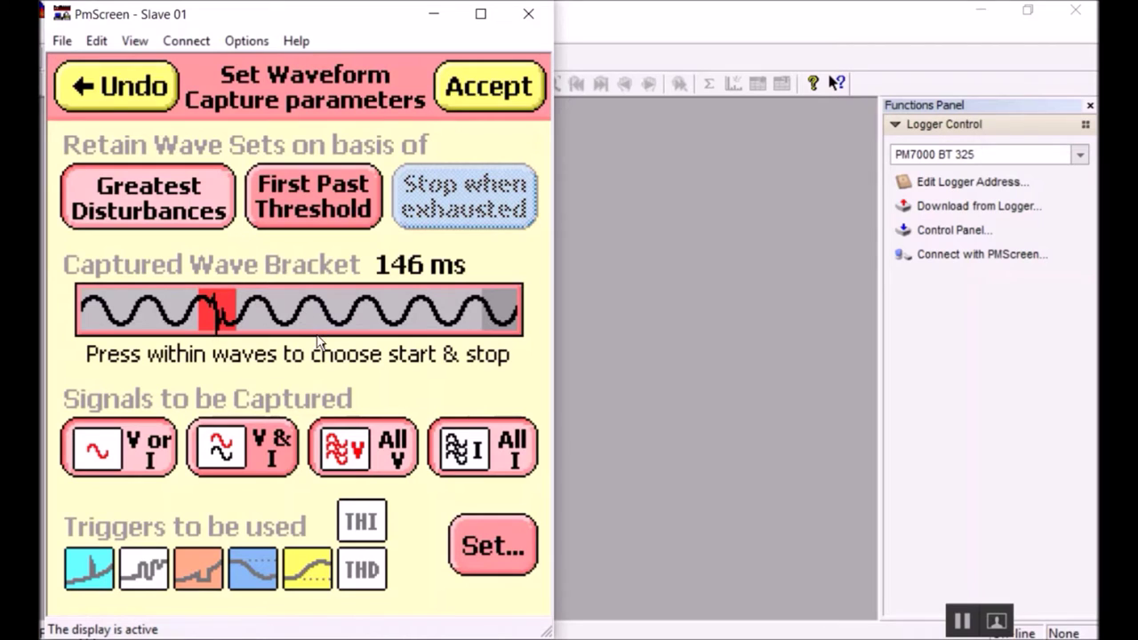
click(490, 548)
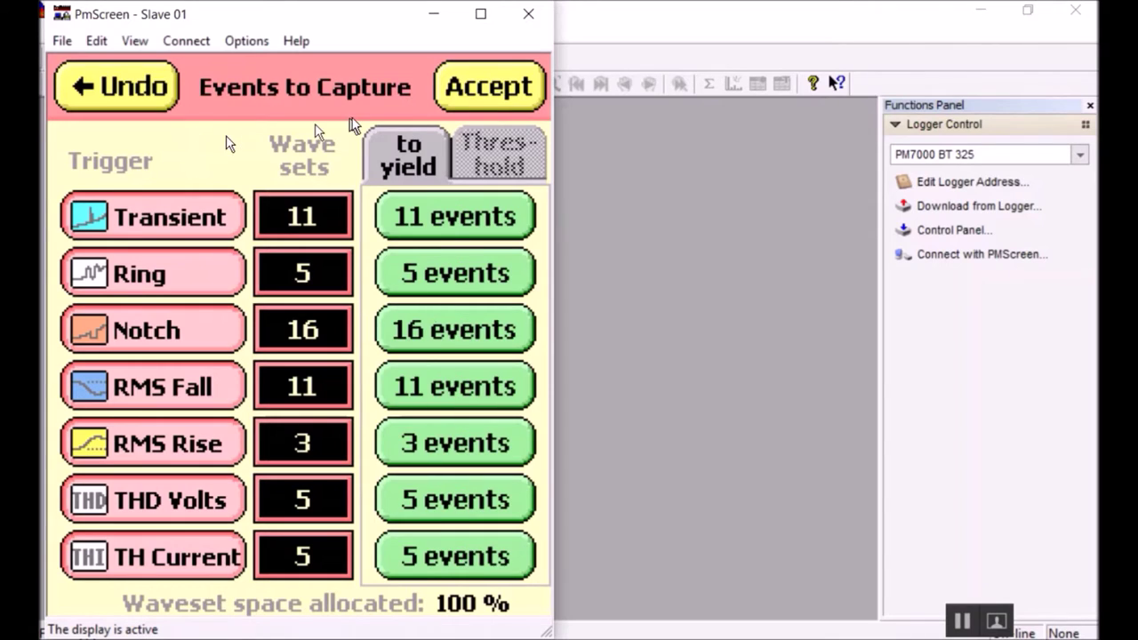
click(468, 99)
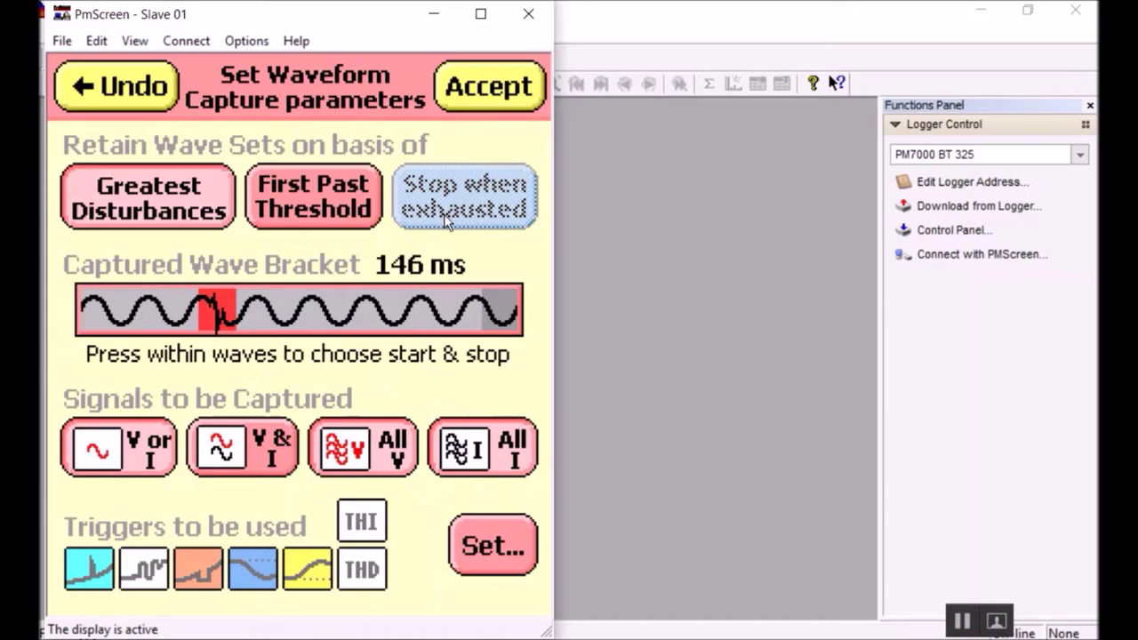
click(493, 96)
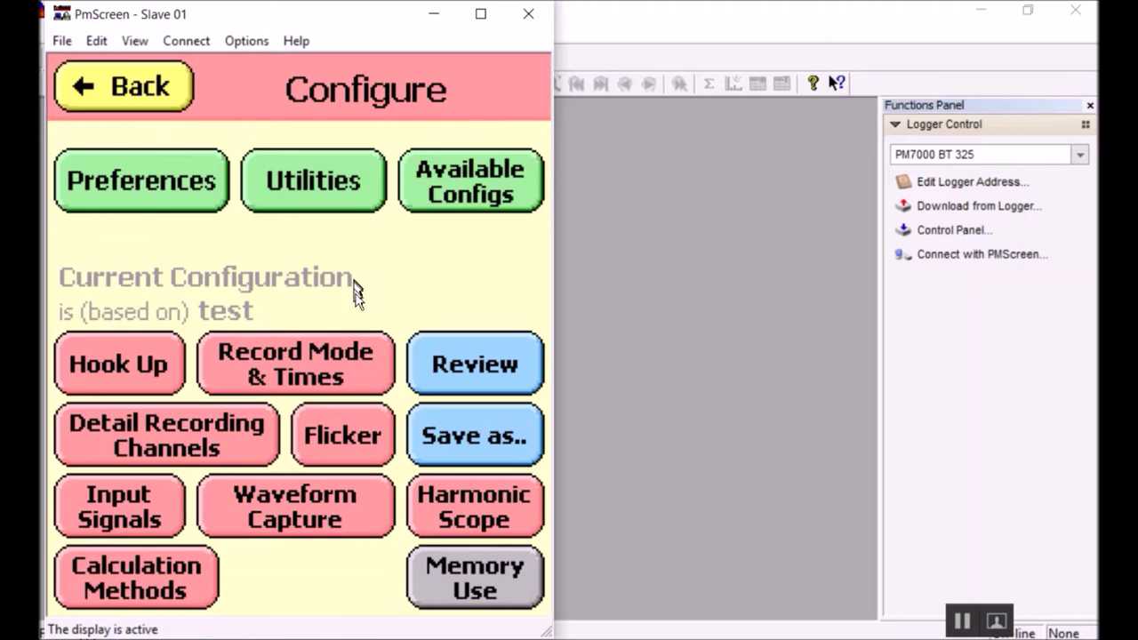
Save the configuration under the new name 'abc' in place of 'test'.
click(485, 435)
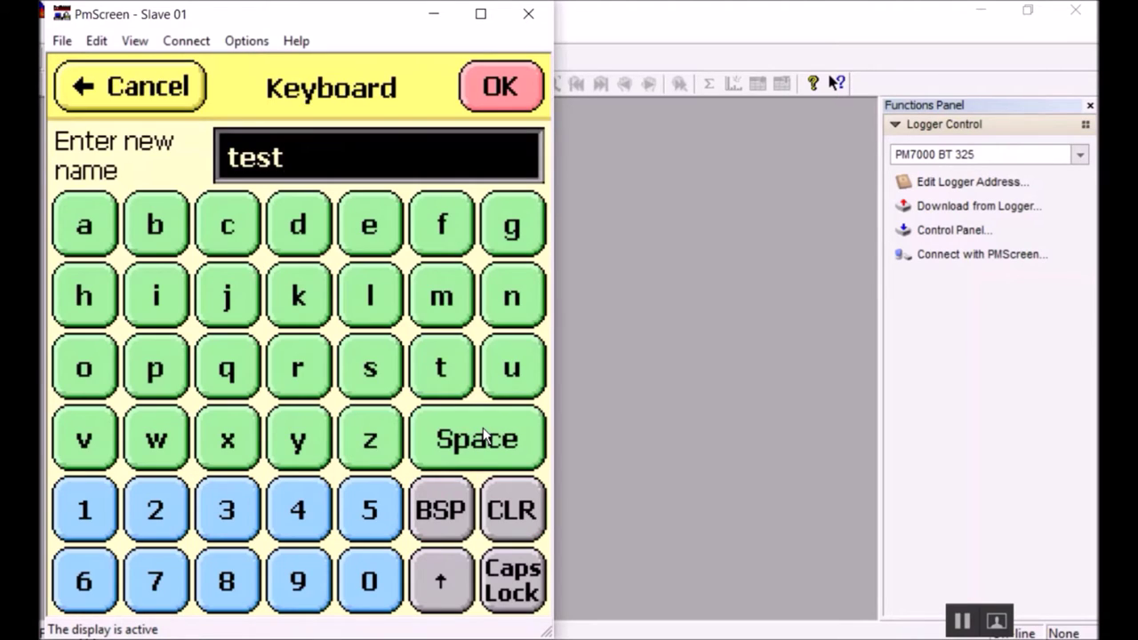
click(512, 507)
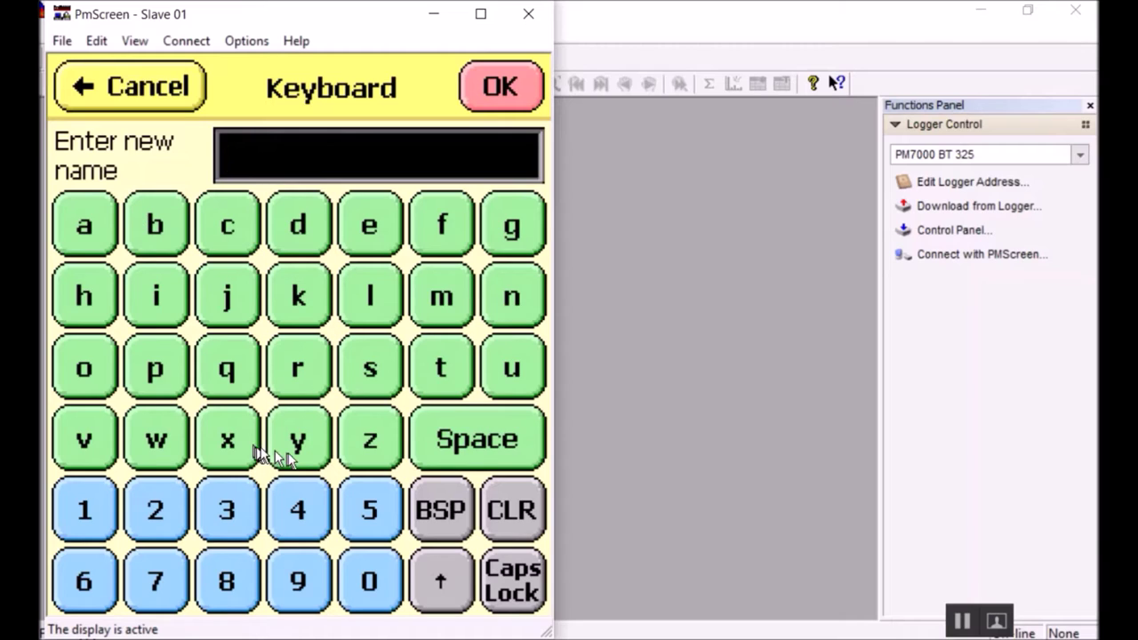
click(97, 224)
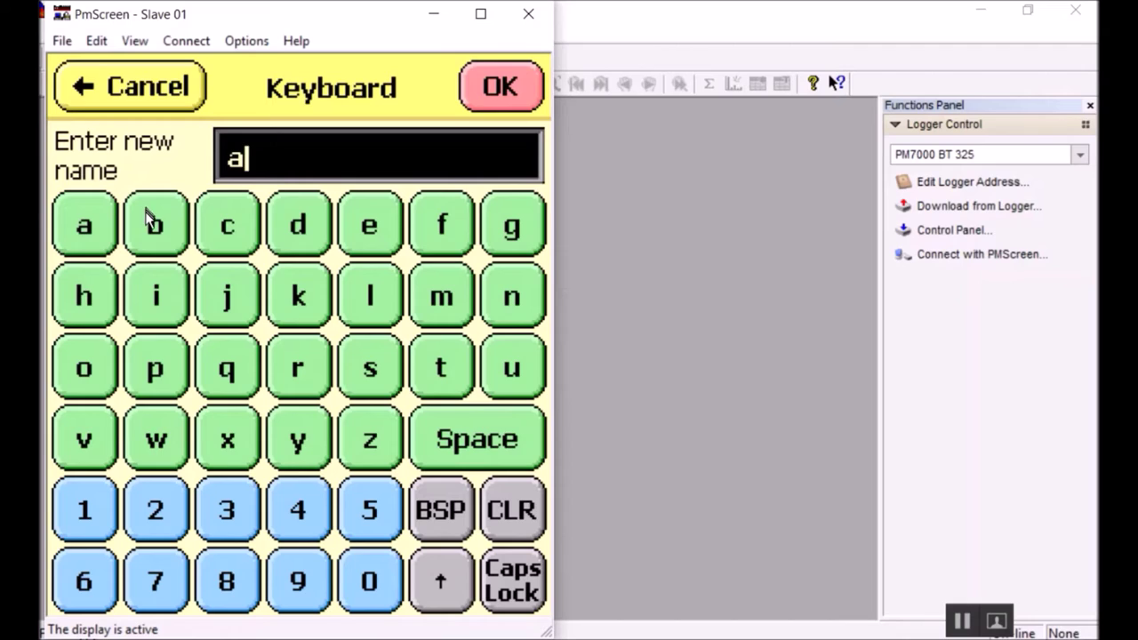
click(149, 221)
click(222, 229)
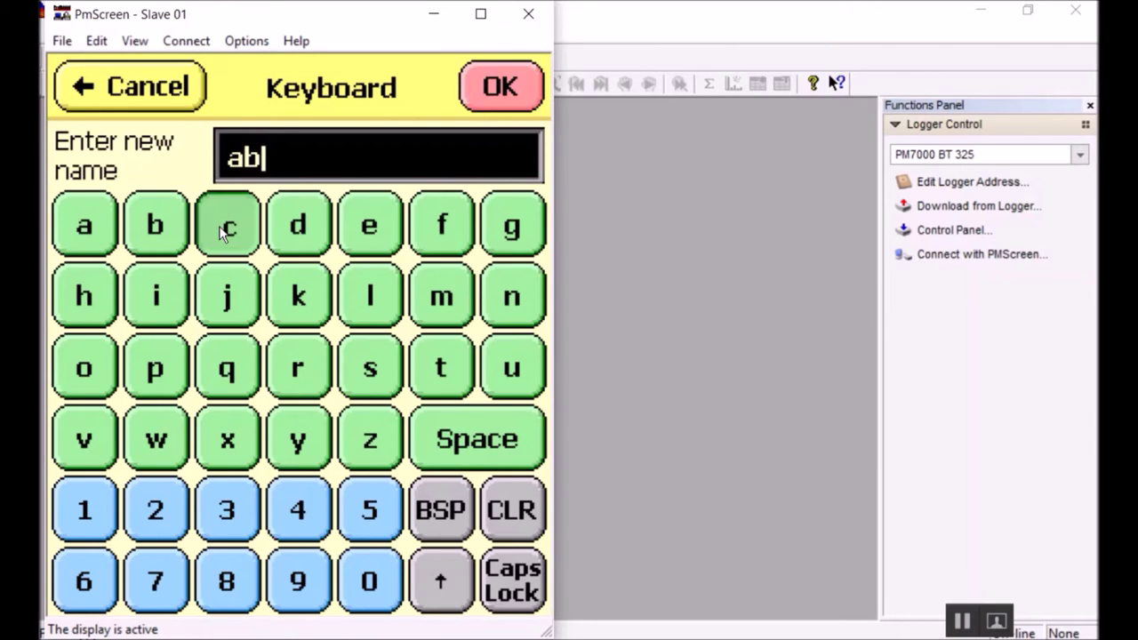
click(520, 86)
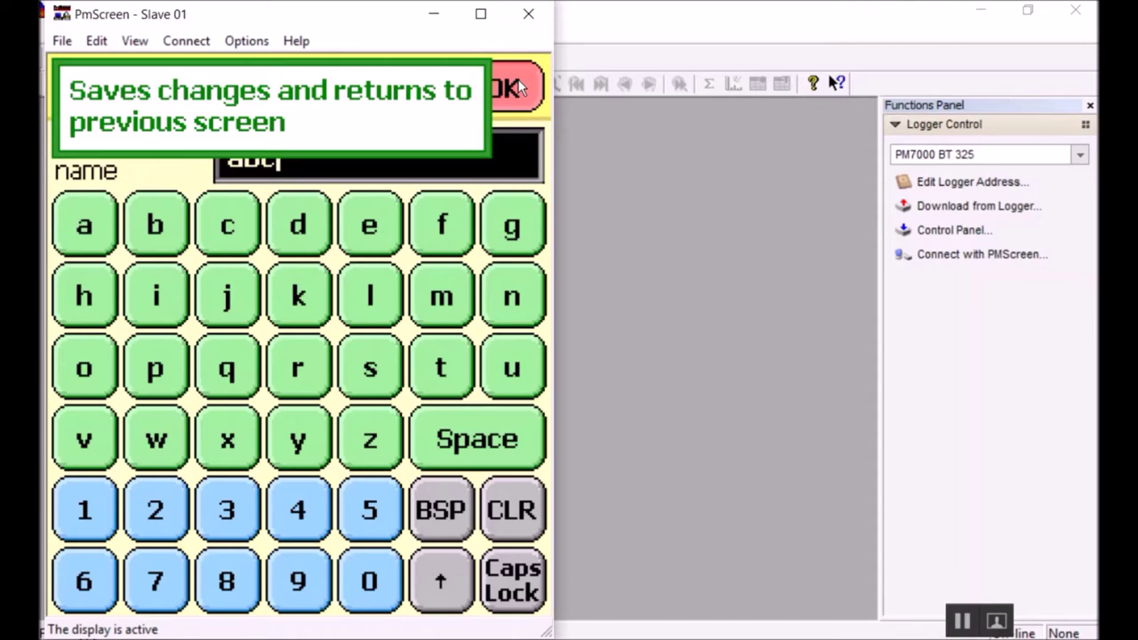
click(520, 86)
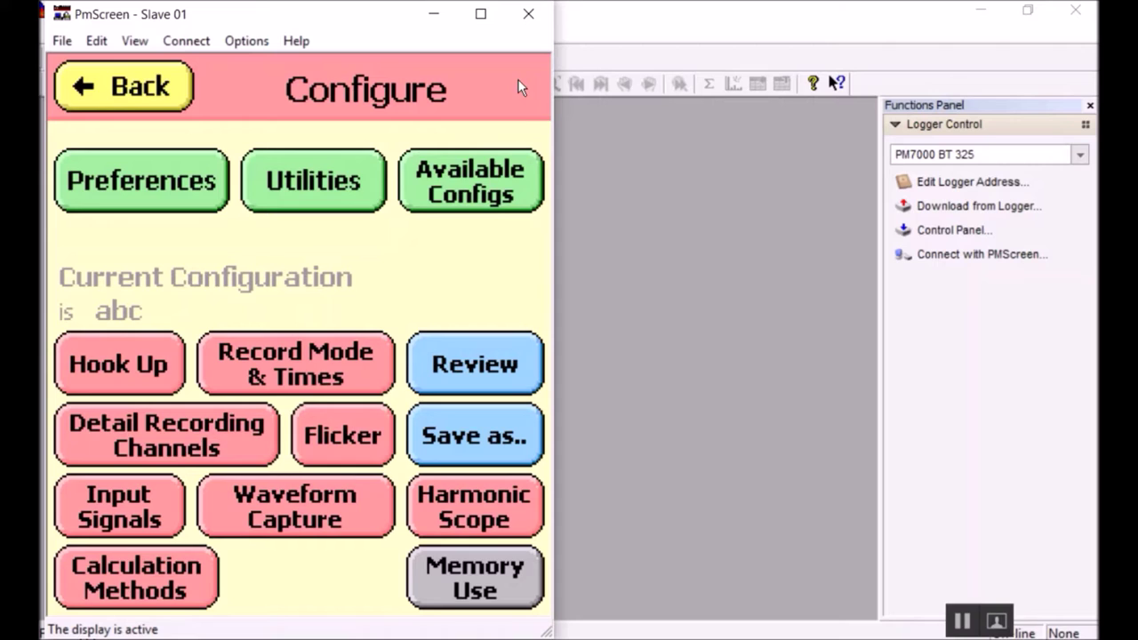
Load the 'abc' configuration from Available Configs onto the logger and go to Start Recording.
click(504, 162)
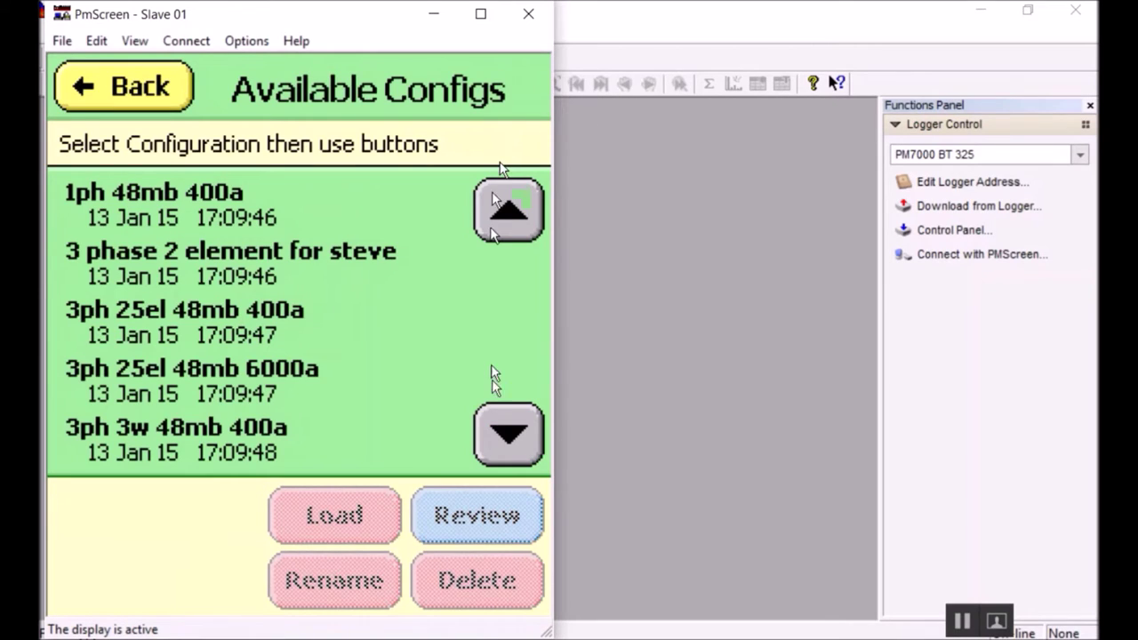
click(509, 435)
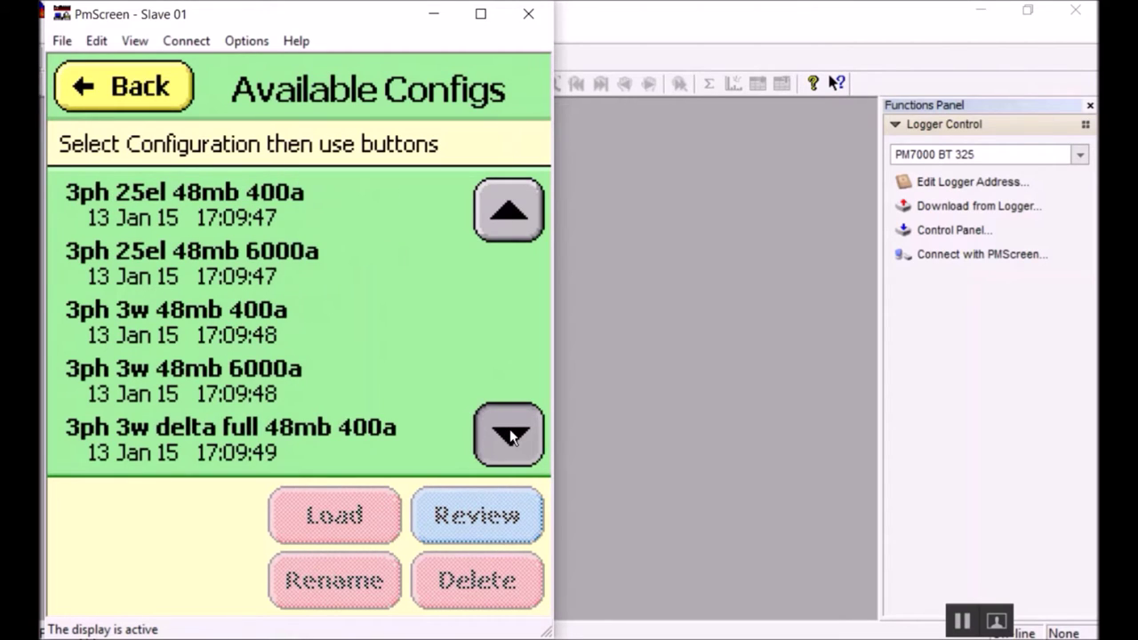
click(510, 435)
click(509, 435)
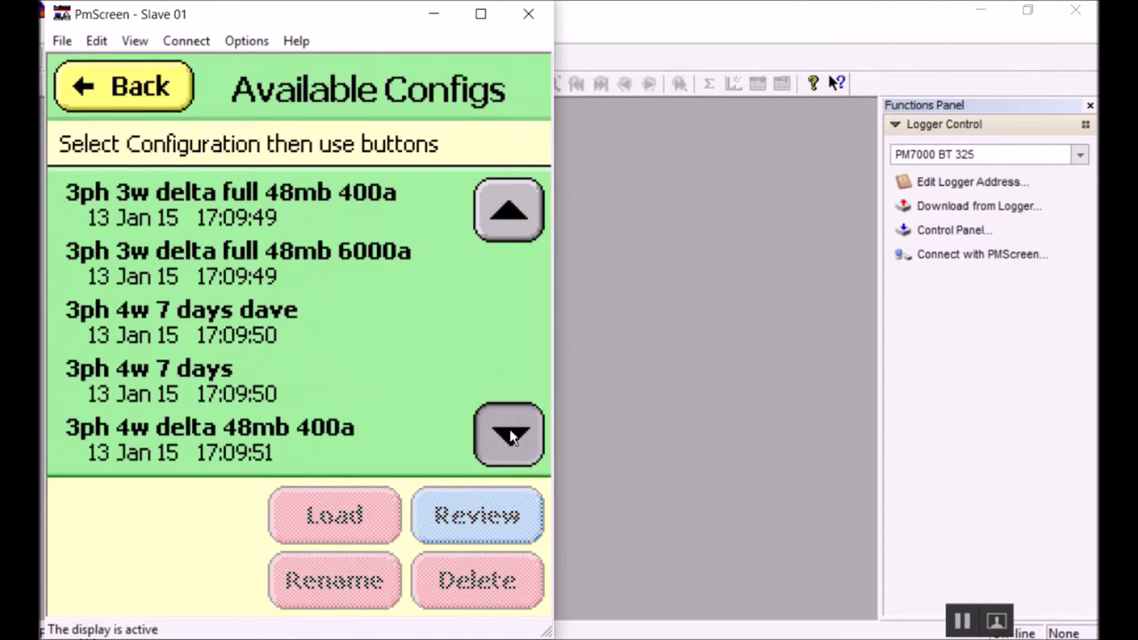
click(510, 435)
click(510, 435)
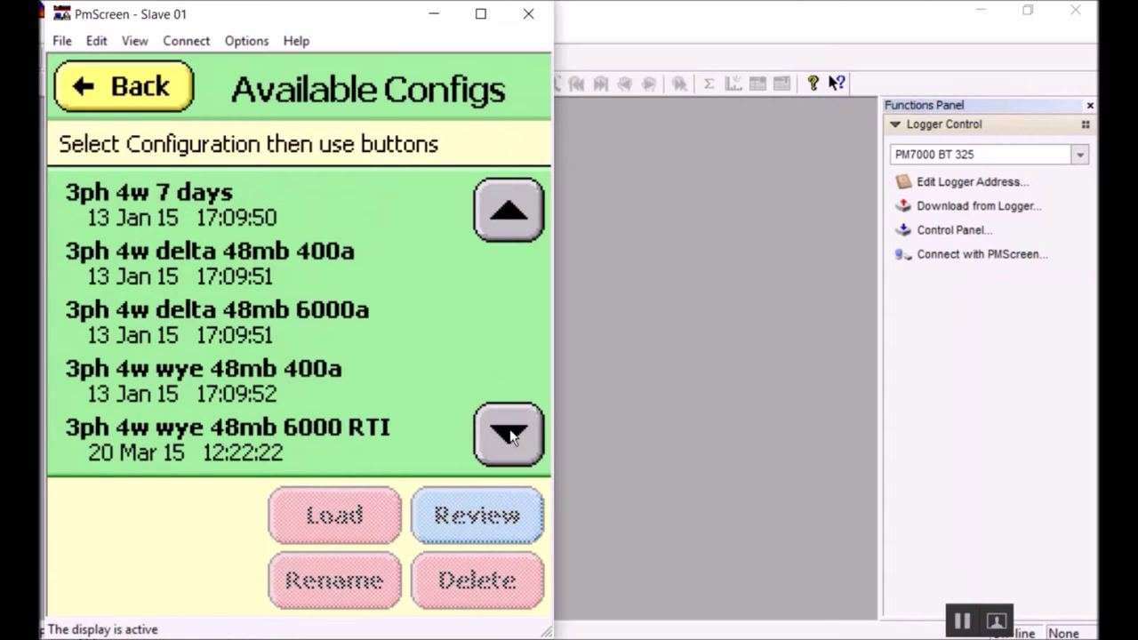
click(509, 434)
click(510, 435)
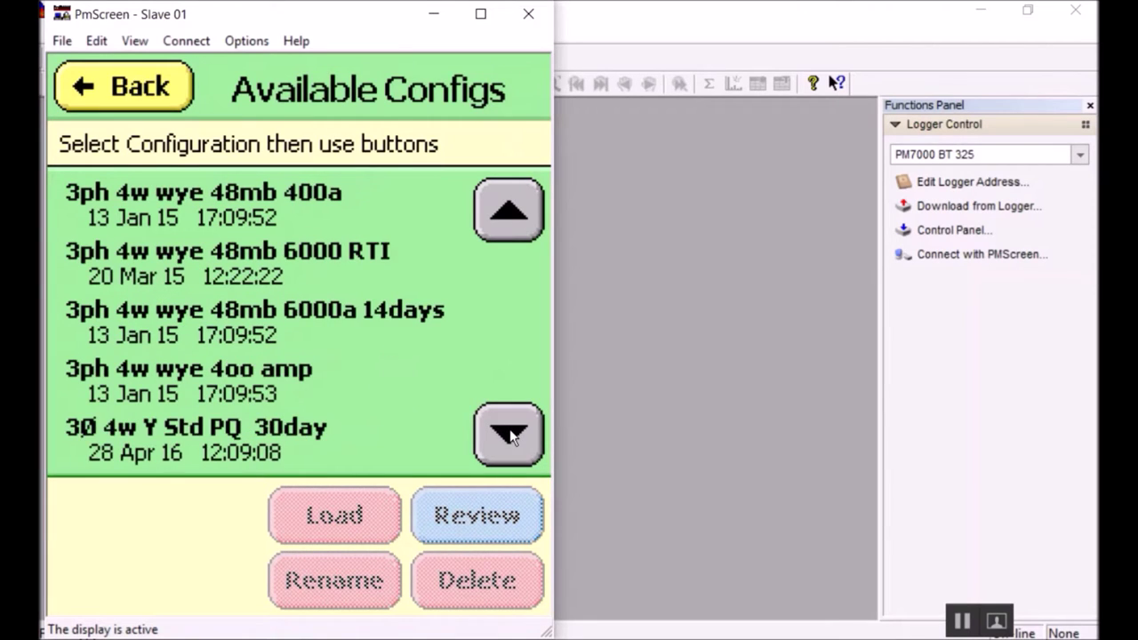
click(510, 435)
click(510, 435)
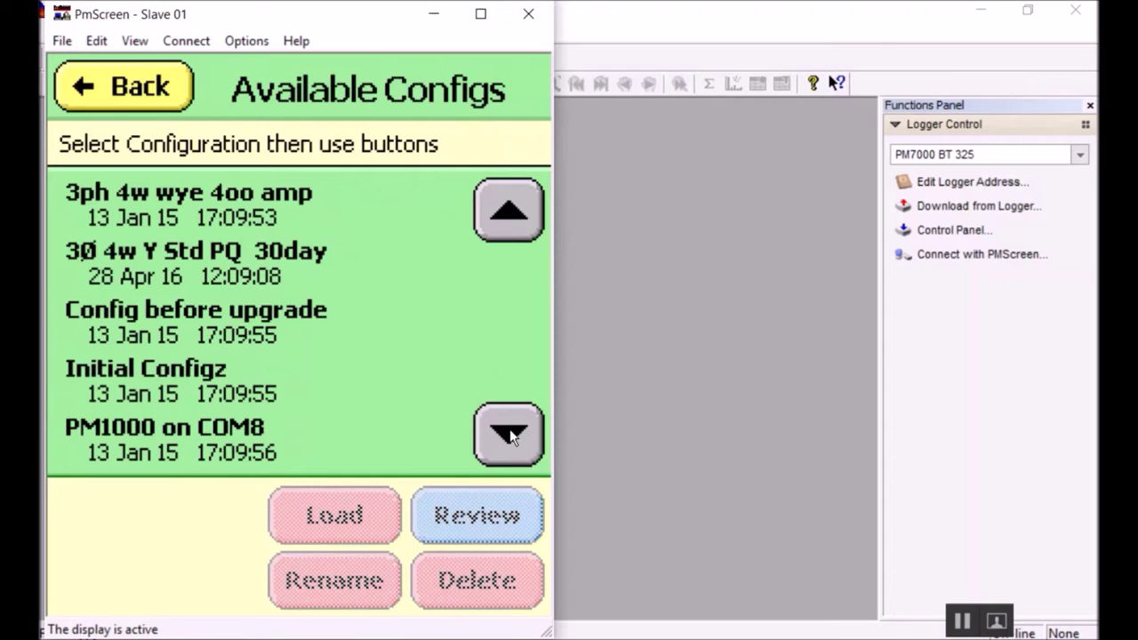
click(510, 435)
click(509, 435)
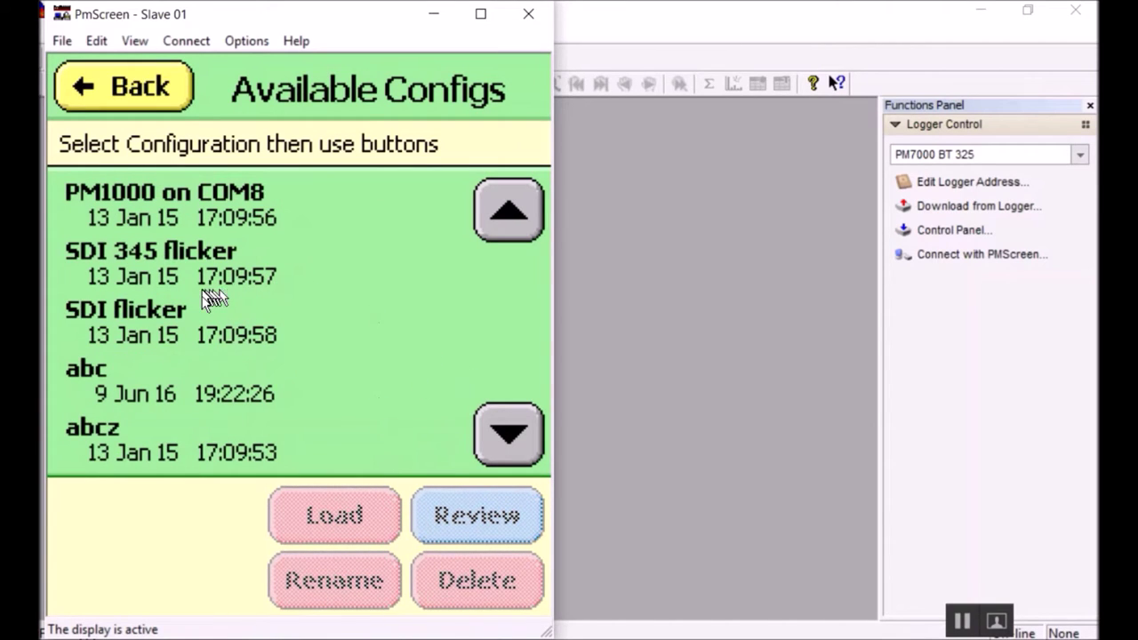
click(196, 369)
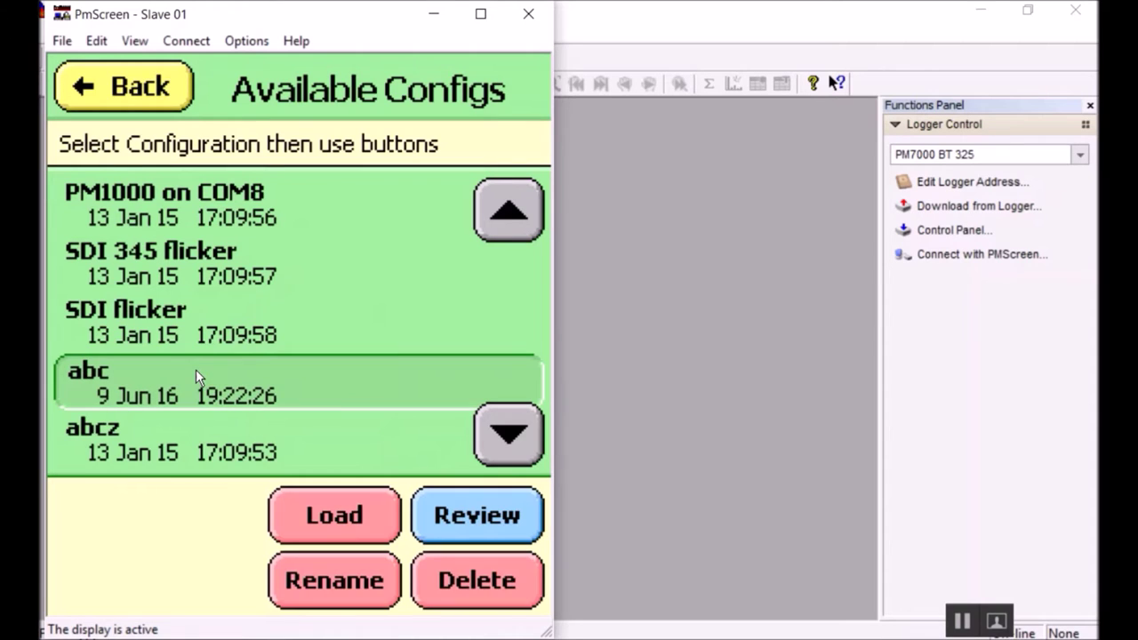
click(295, 530)
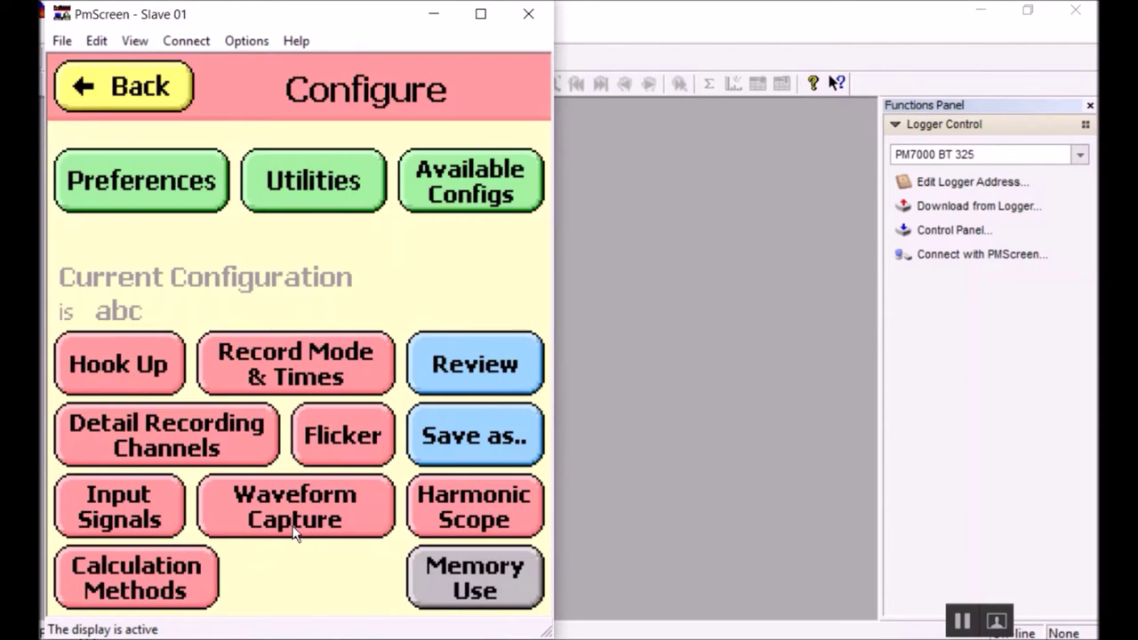
click(140, 99)
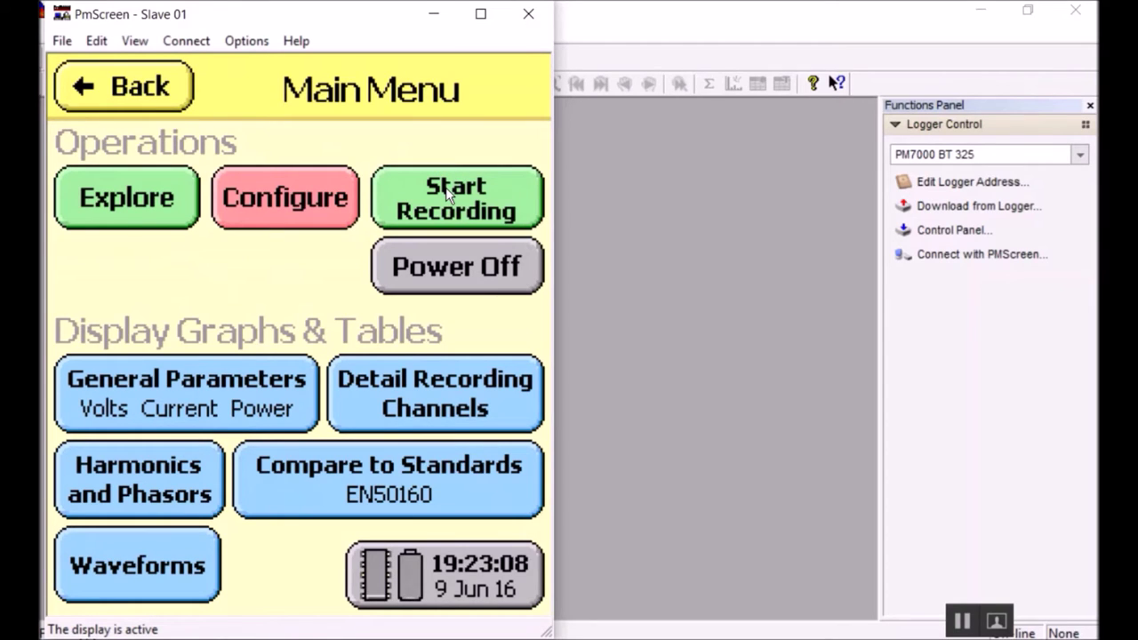
click(448, 195)
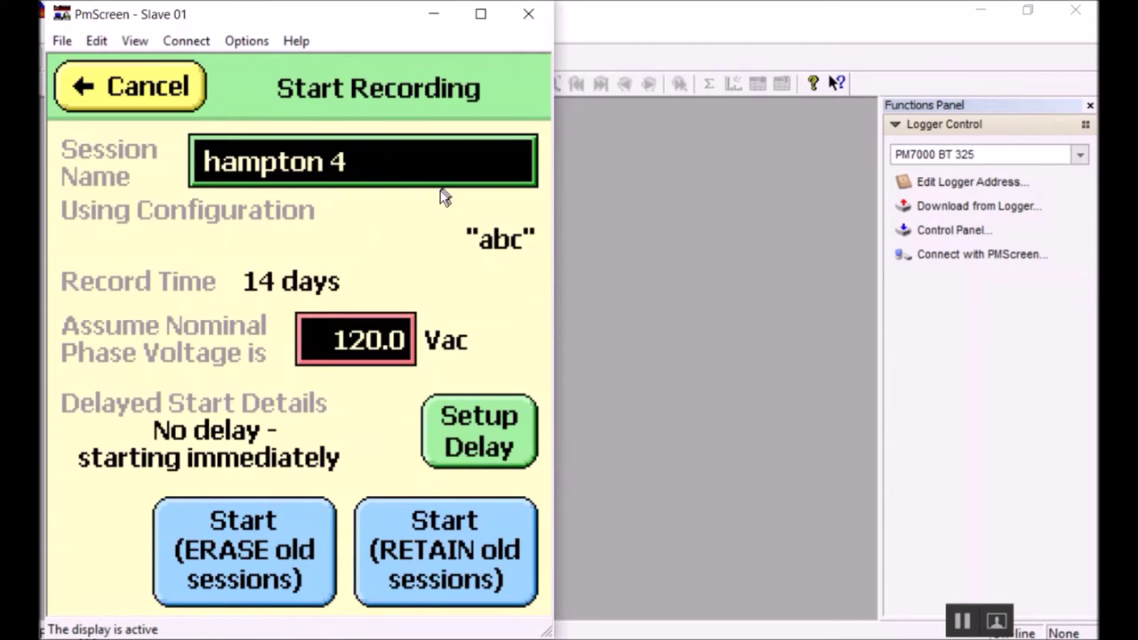
Skip the delayed start and begin recording hampton 4 immediately, erasing old sessions.
click(478, 444)
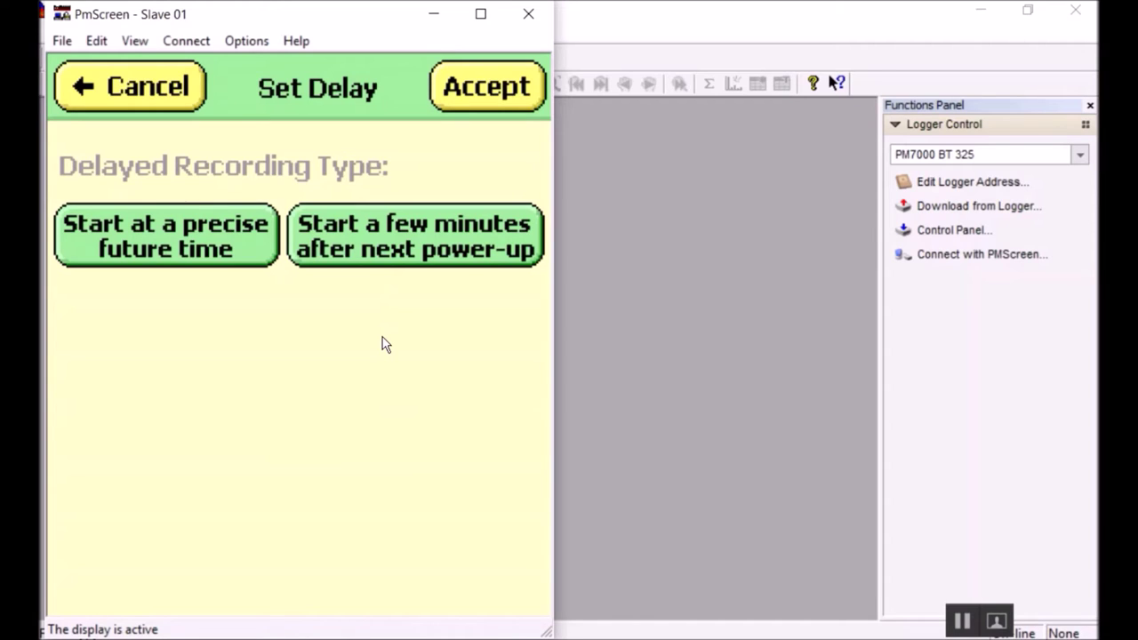
click(147, 89)
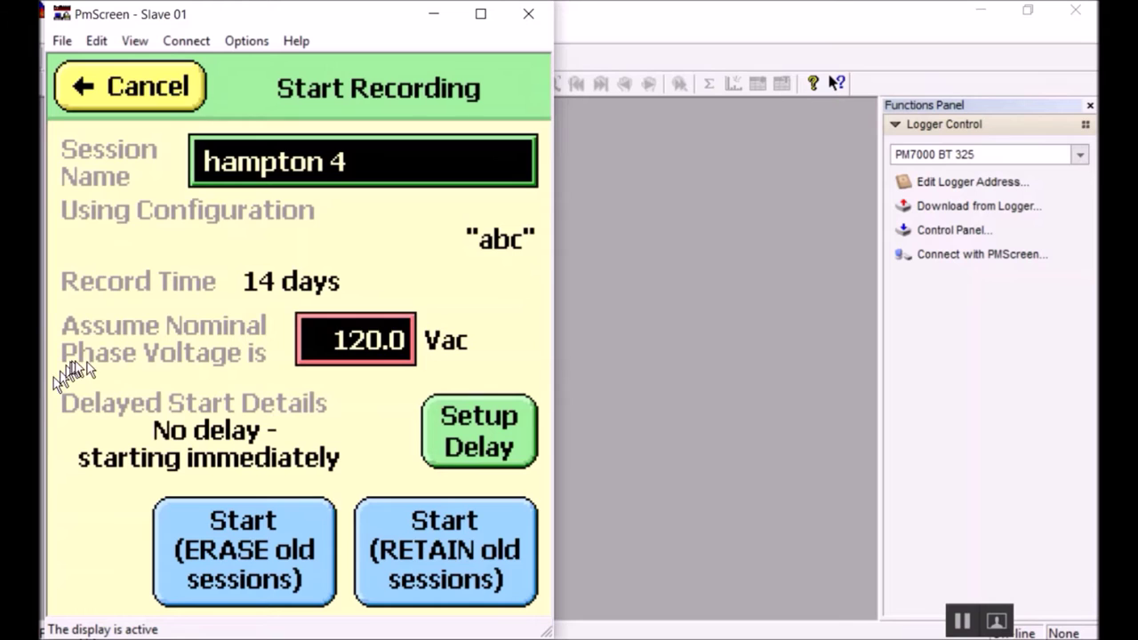
click(239, 534)
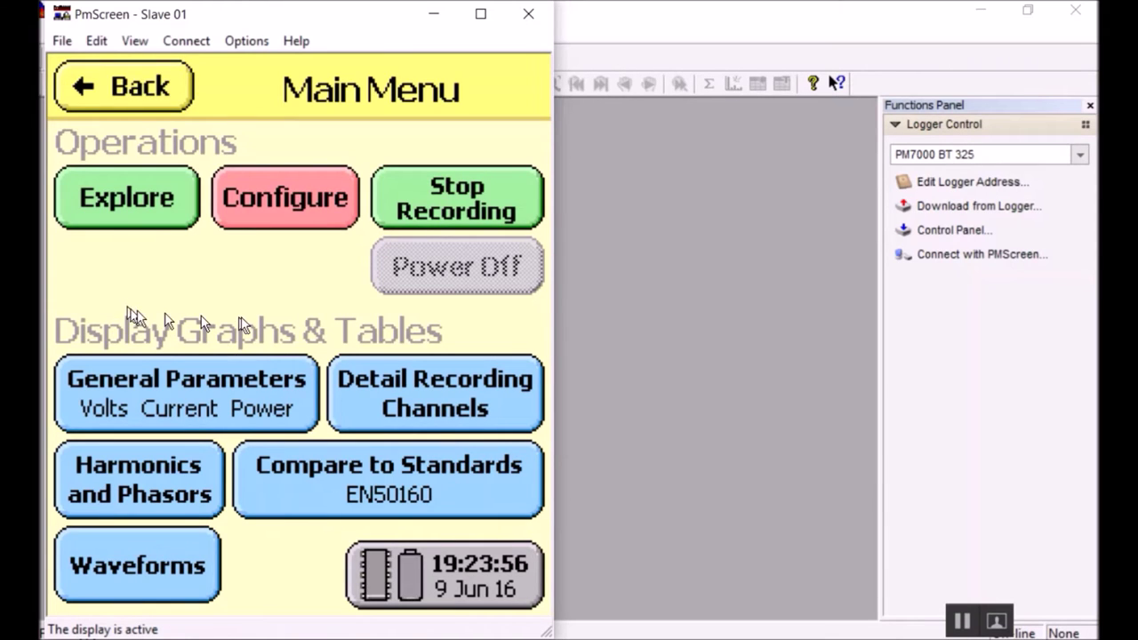
Check live detail channel readings down to RMS Ib and RMS Ic, leaving channel display unchanged.
click(416, 381)
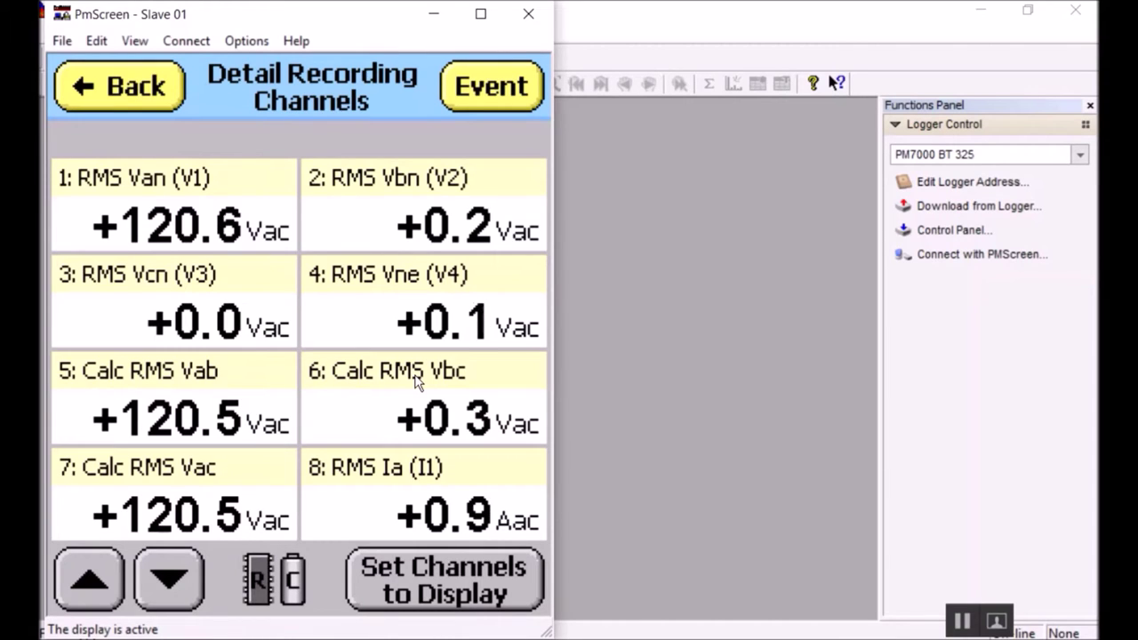
click(167, 573)
click(167, 573)
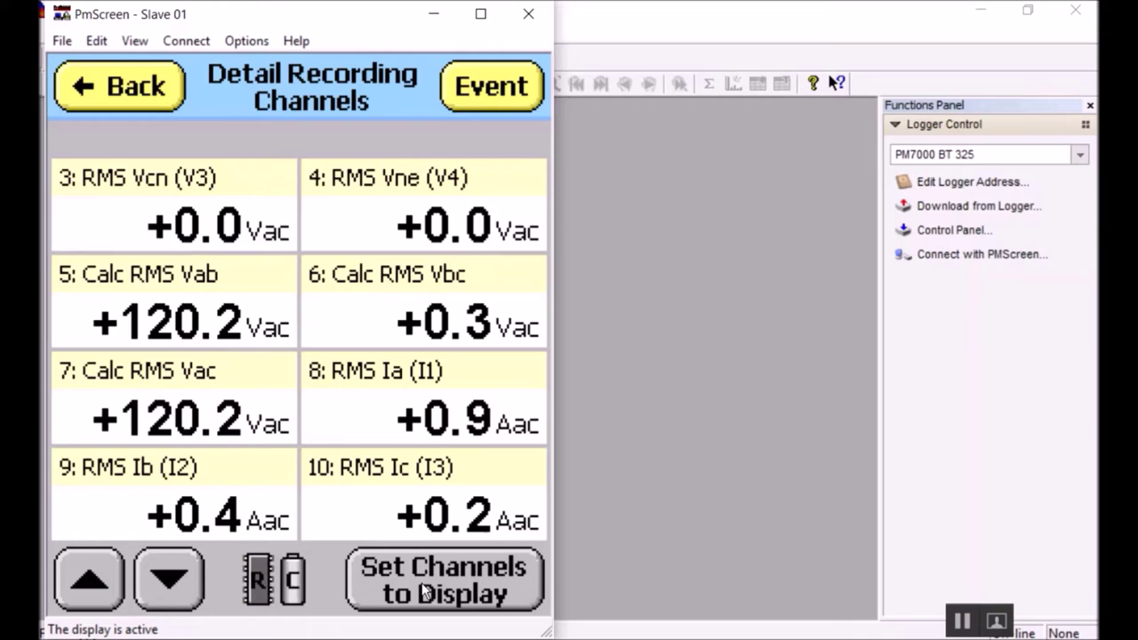
click(424, 590)
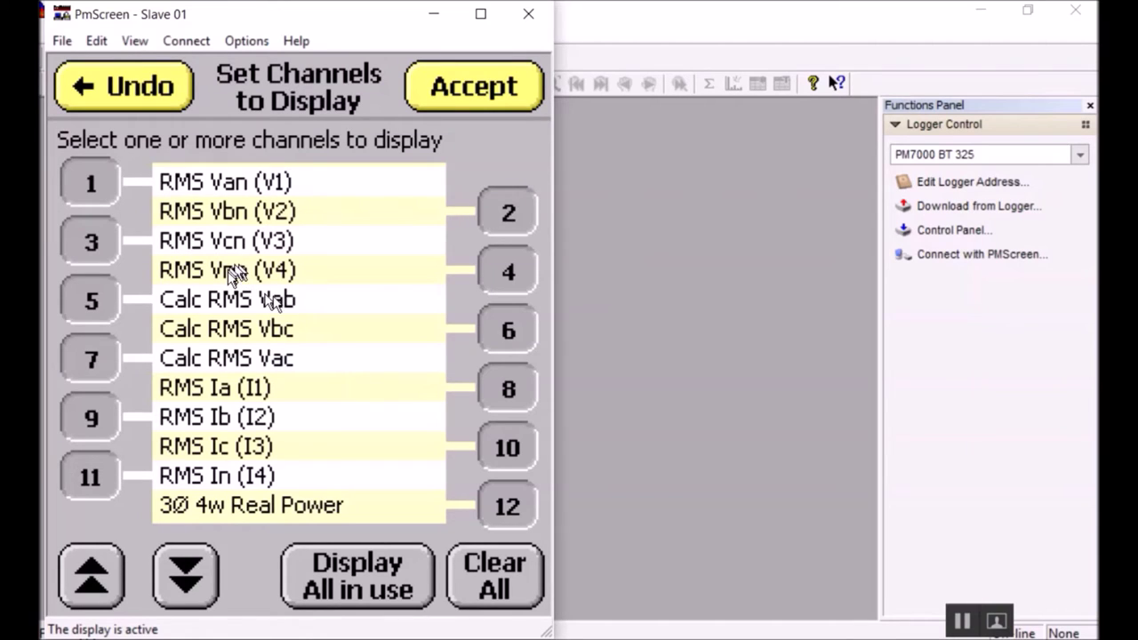
click(156, 92)
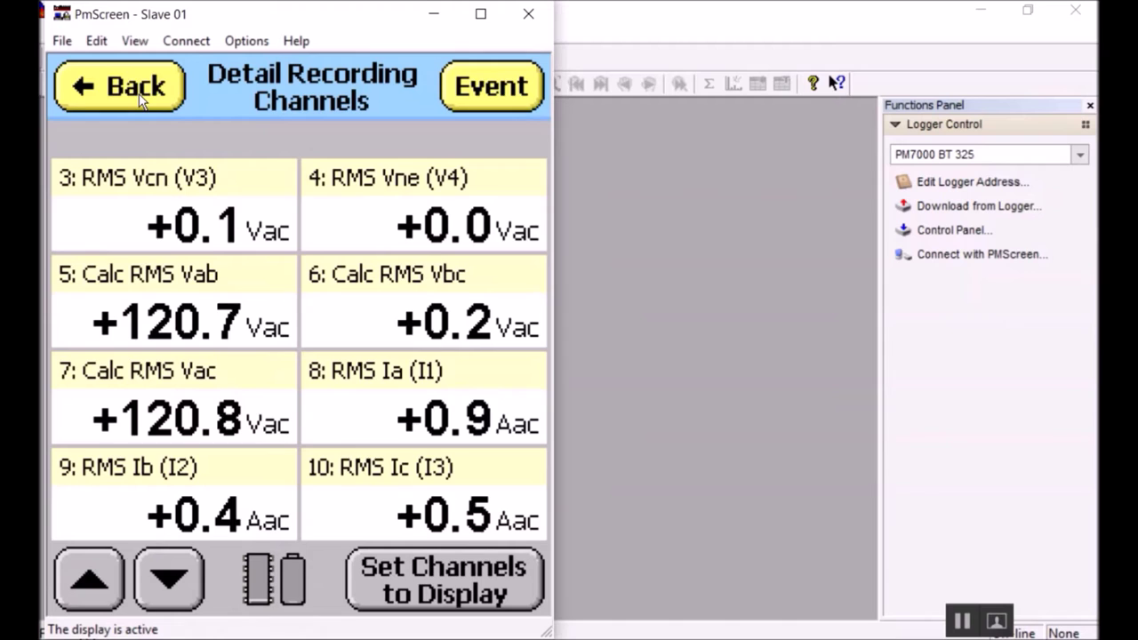
click(140, 96)
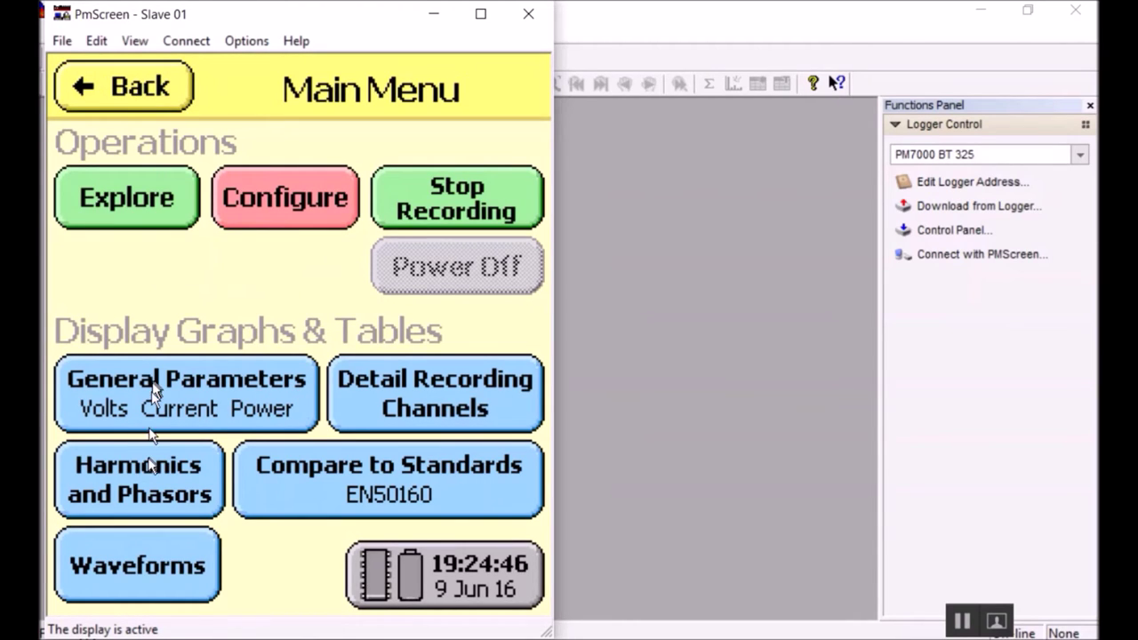
Show the harmonics bar graphs with the fundamental removed and harmonic direction shown.
click(103, 460)
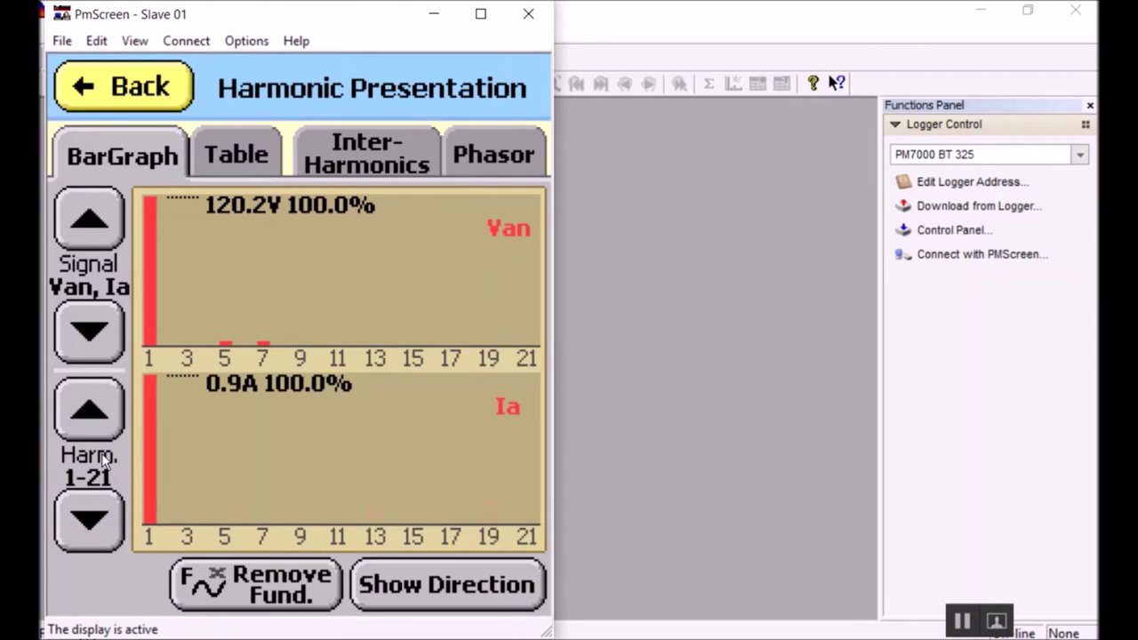
click(262, 585)
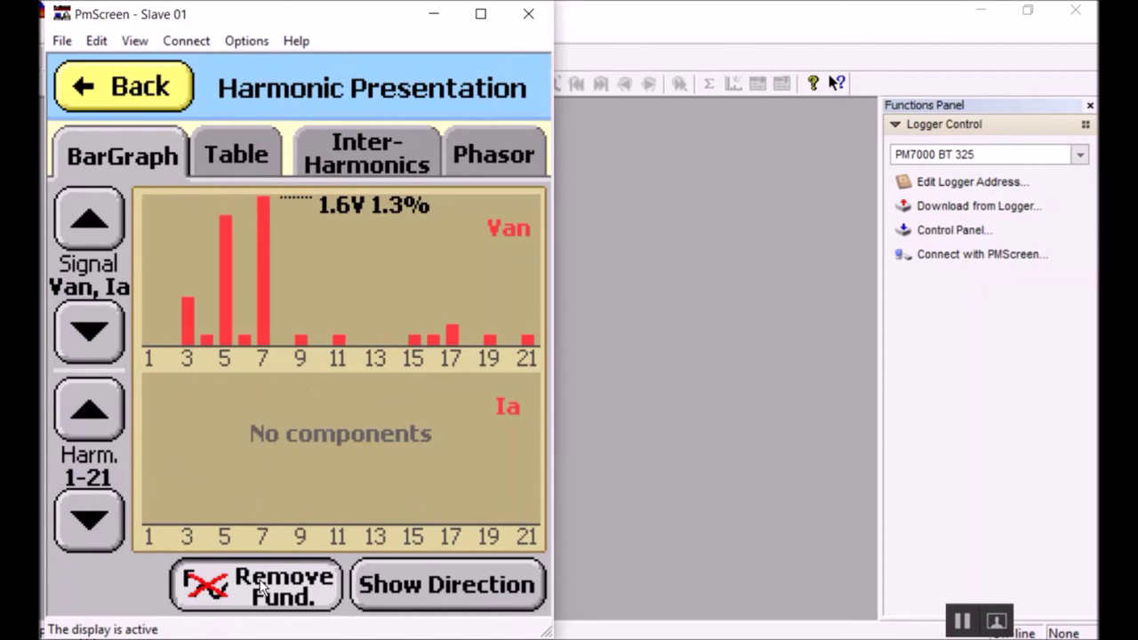
click(446, 582)
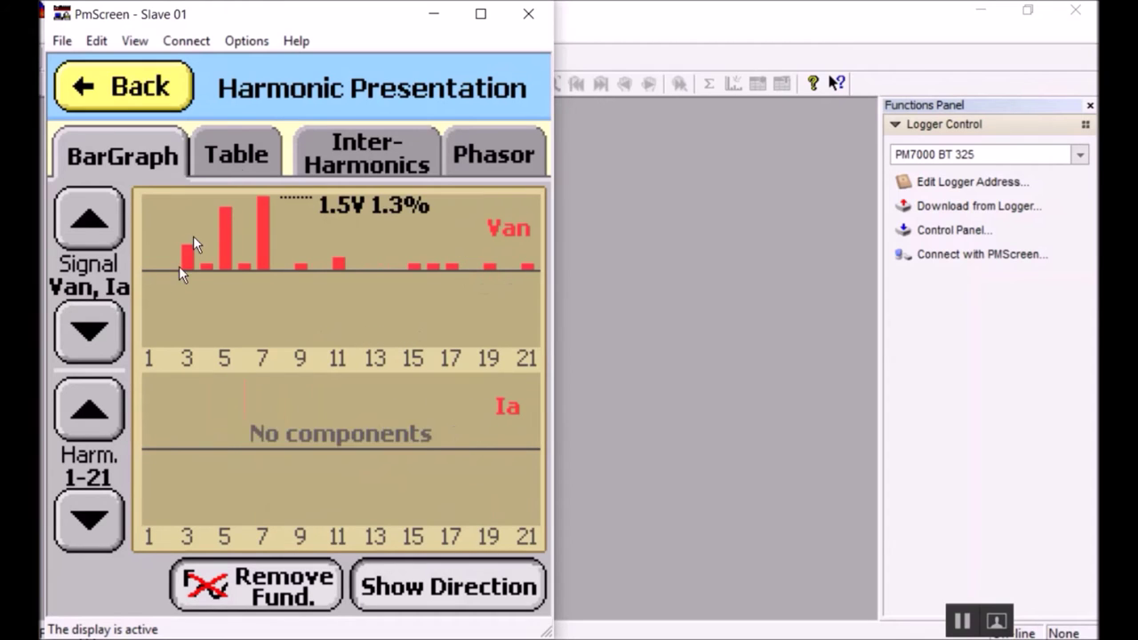
View the Van harmonics table, the Van/Ia inter-harmonic spectrum and the phasor diagrams, then return to the main menu.
click(233, 158)
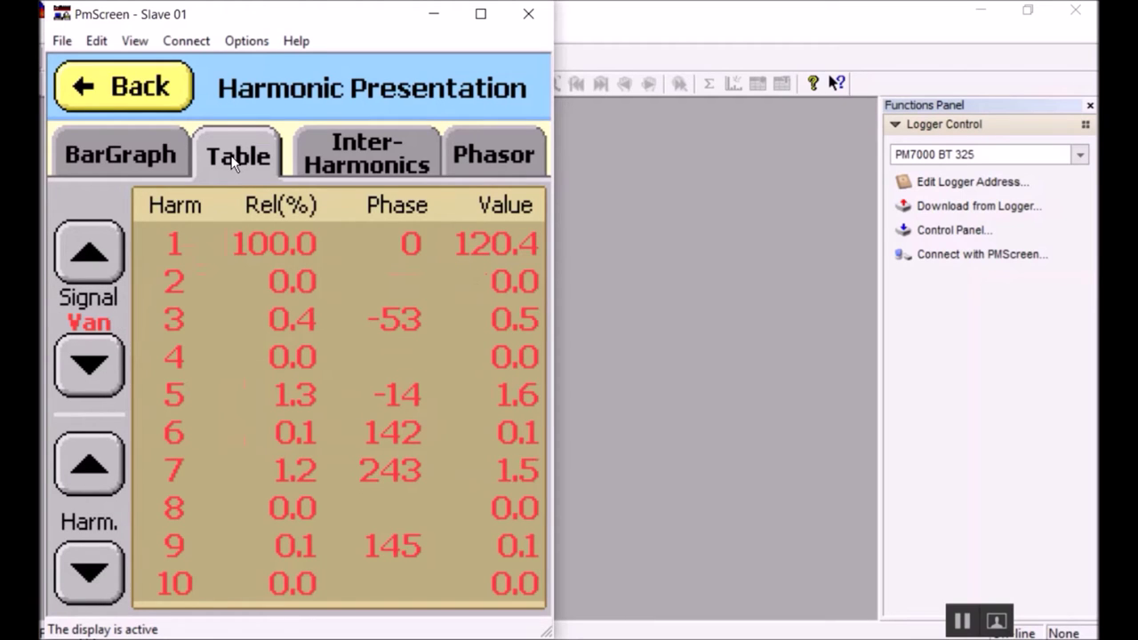
click(350, 151)
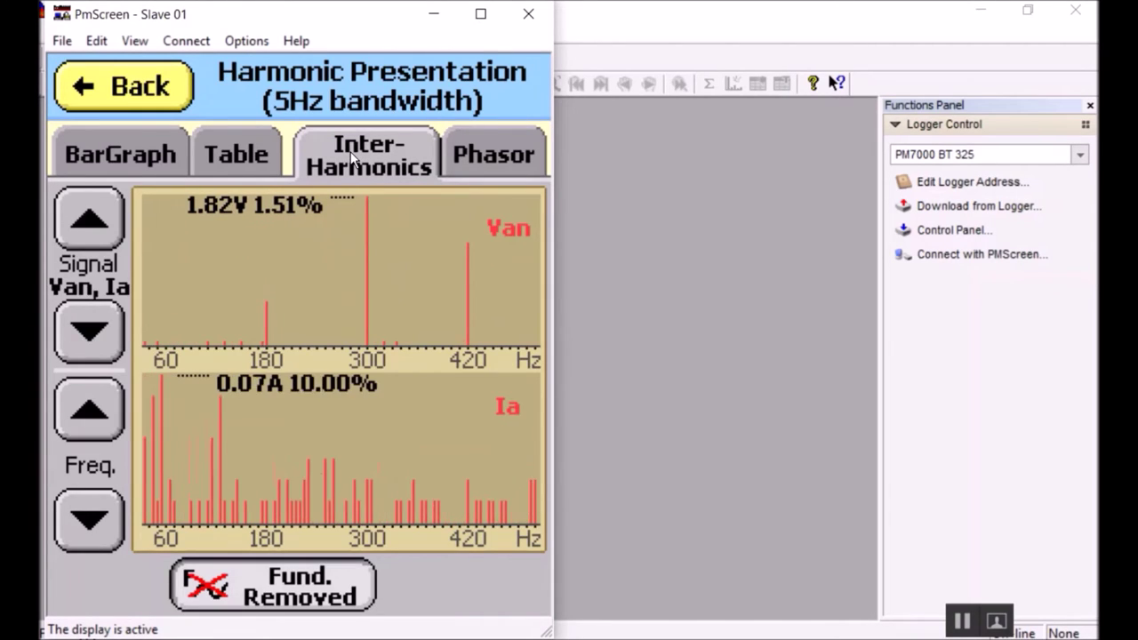
click(512, 153)
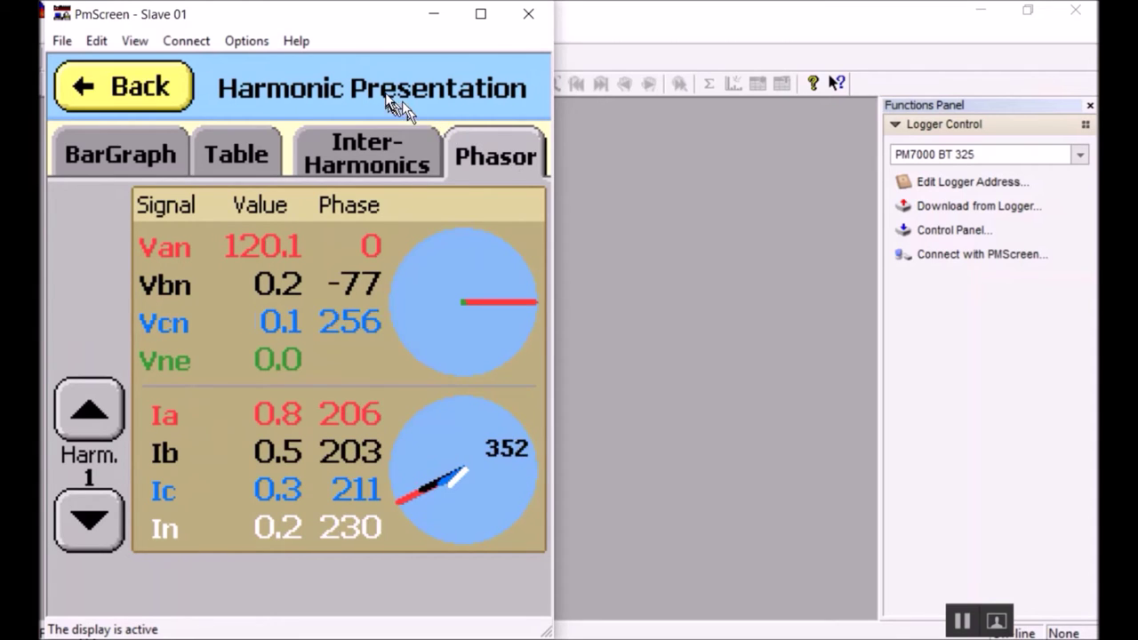
click(129, 96)
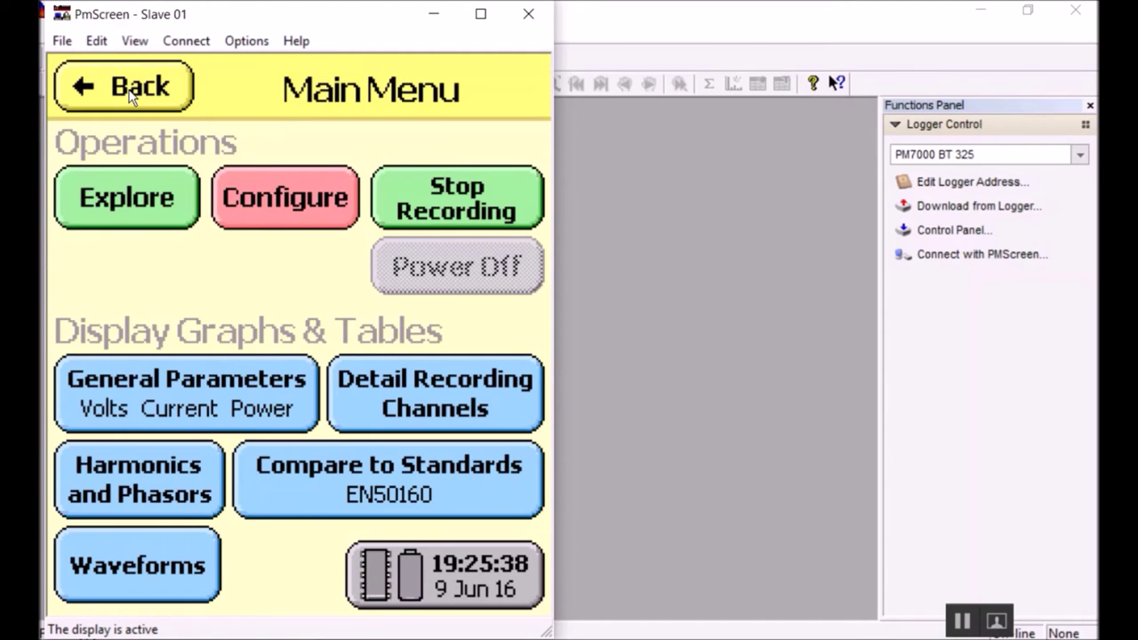
Show the unfiltered live Van sine wave and read its roughly 172 V peak with the cursor, zooming in then out.
click(138, 564)
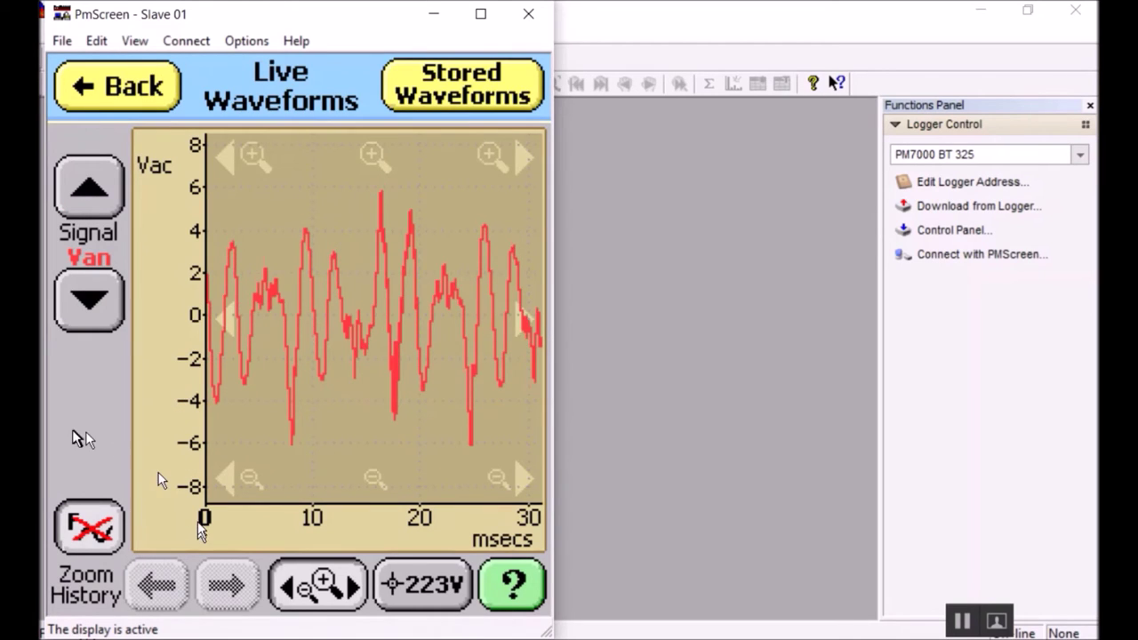
click(95, 536)
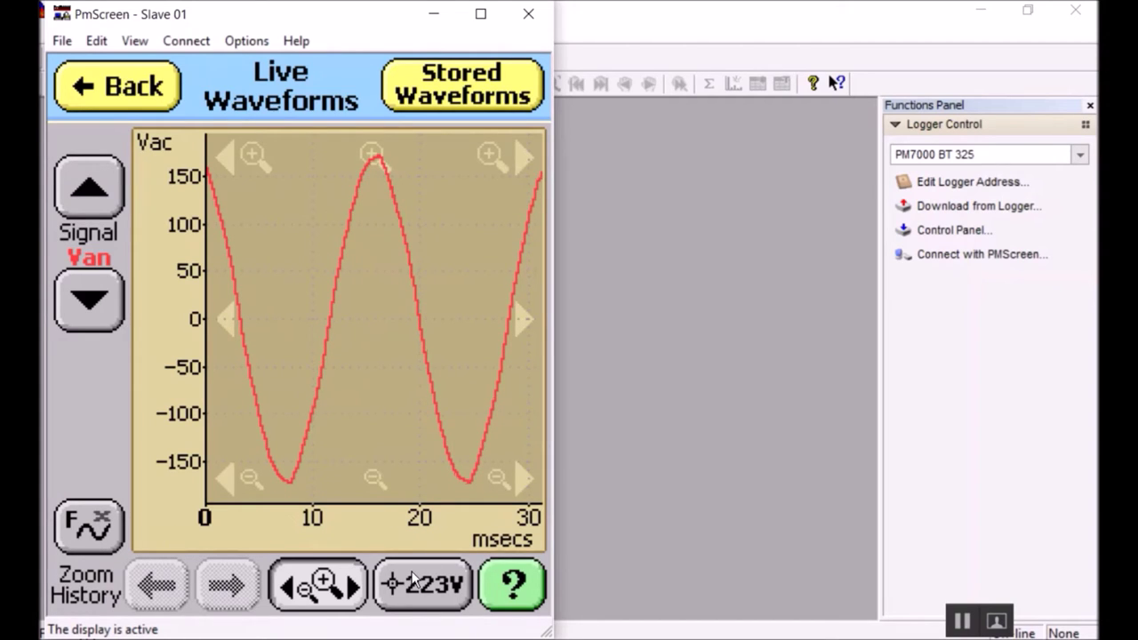
click(411, 578)
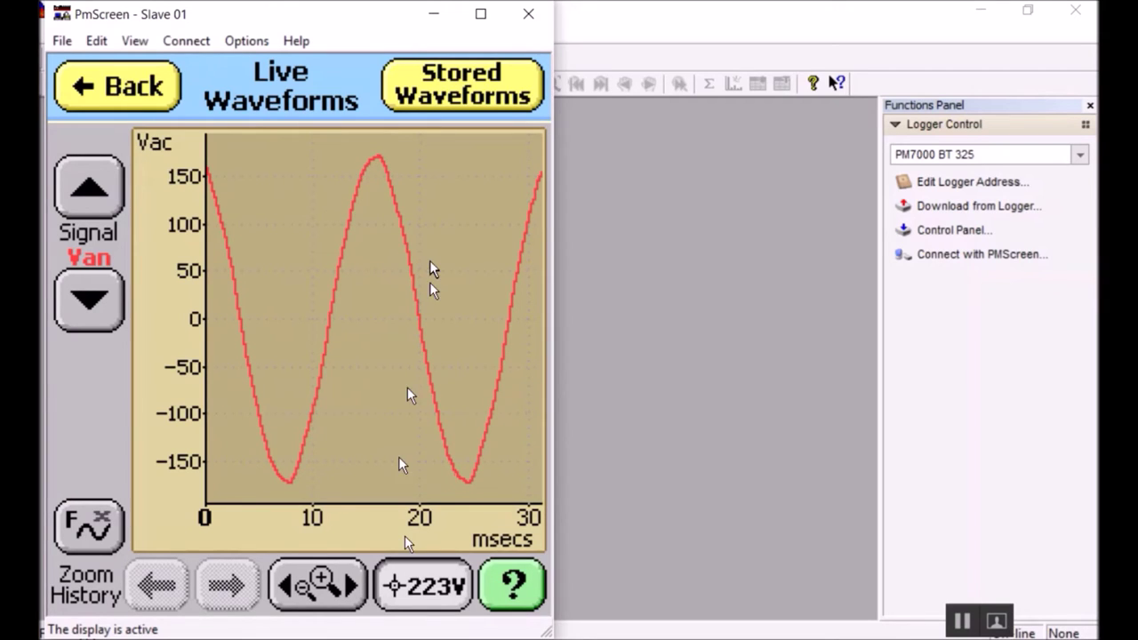
click(378, 157)
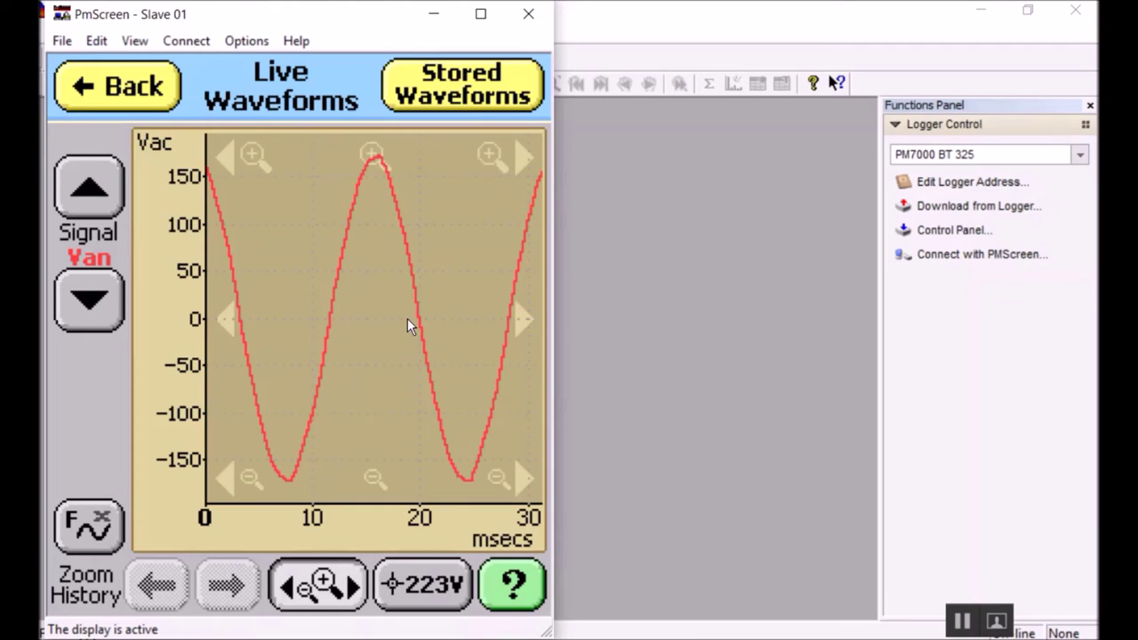
click(375, 212)
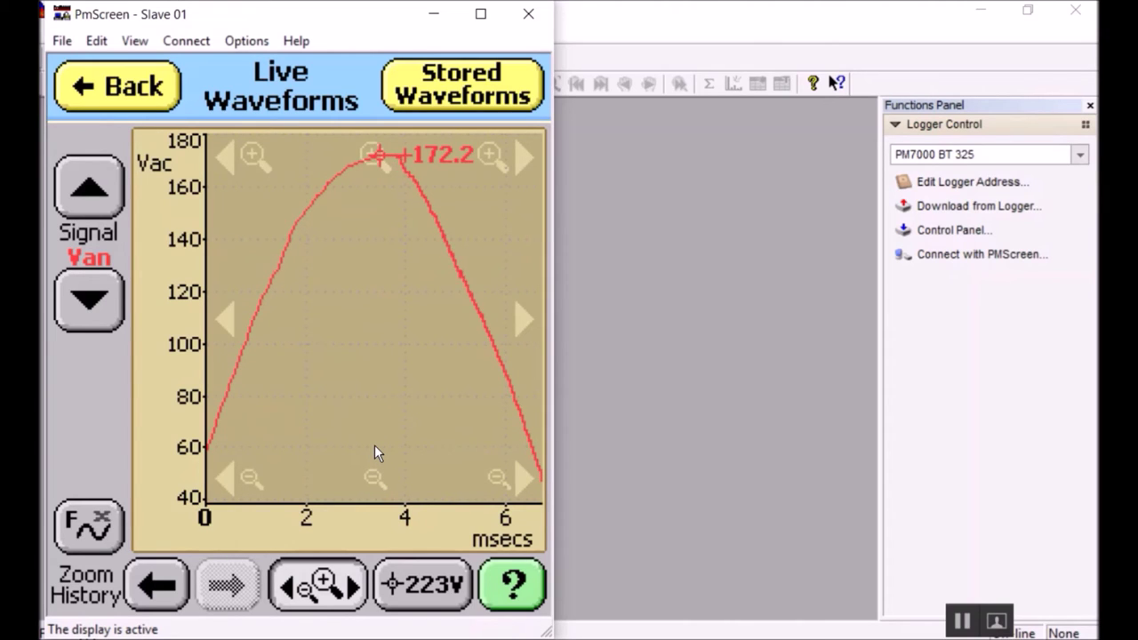
click(374, 446)
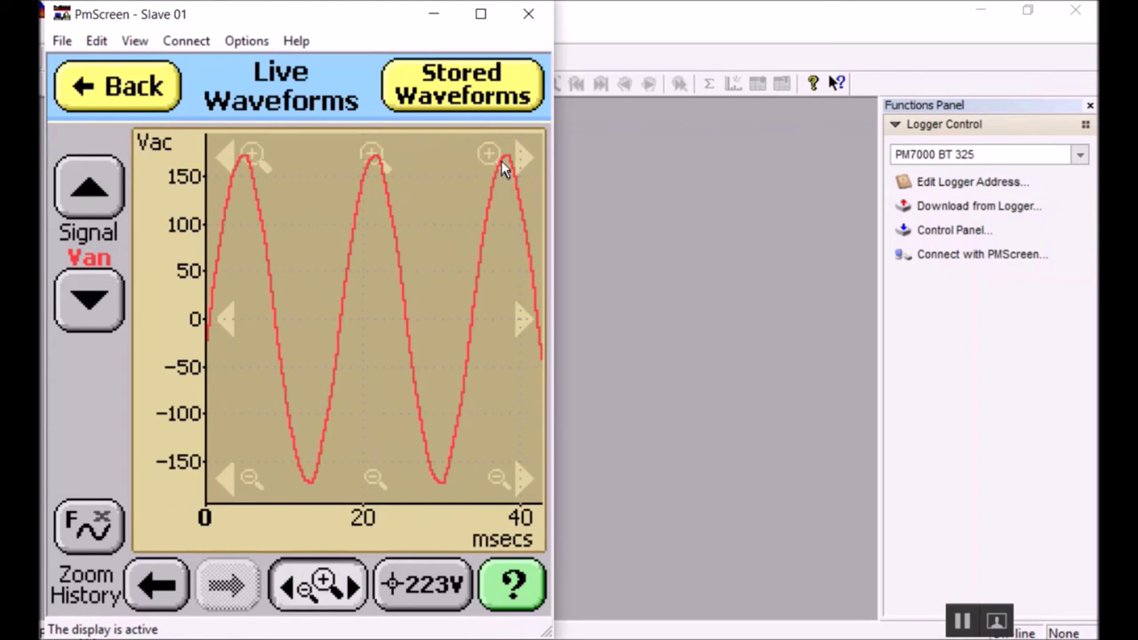
Review stored waveform events as a 3D undervoltage bar graph and a ranking listed by trigger time.
click(466, 100)
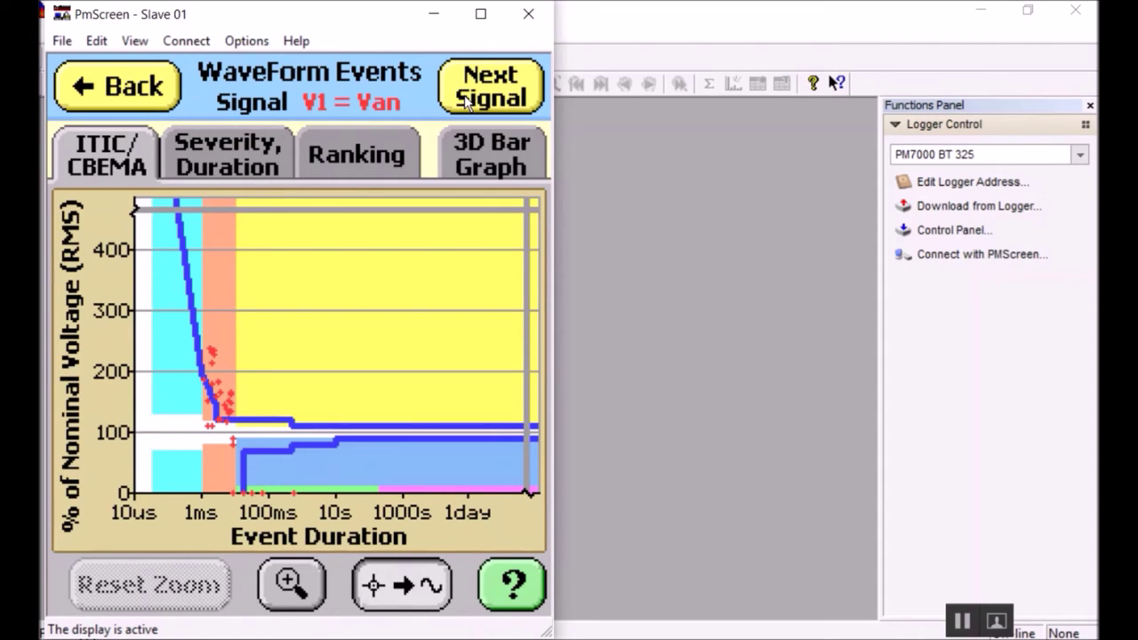
click(491, 160)
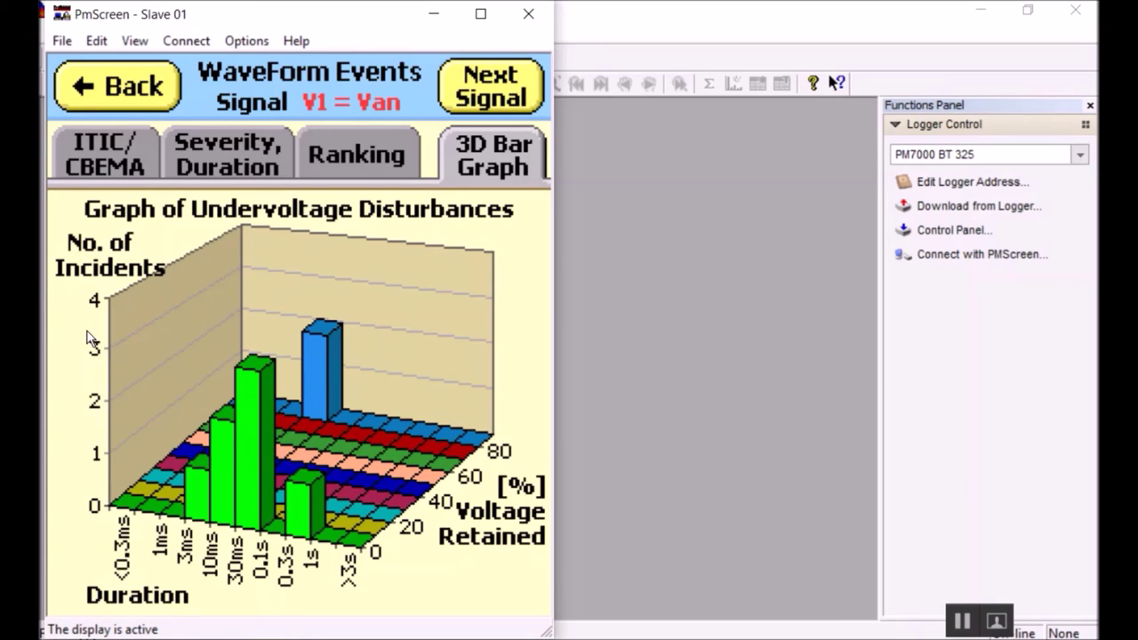
click(326, 157)
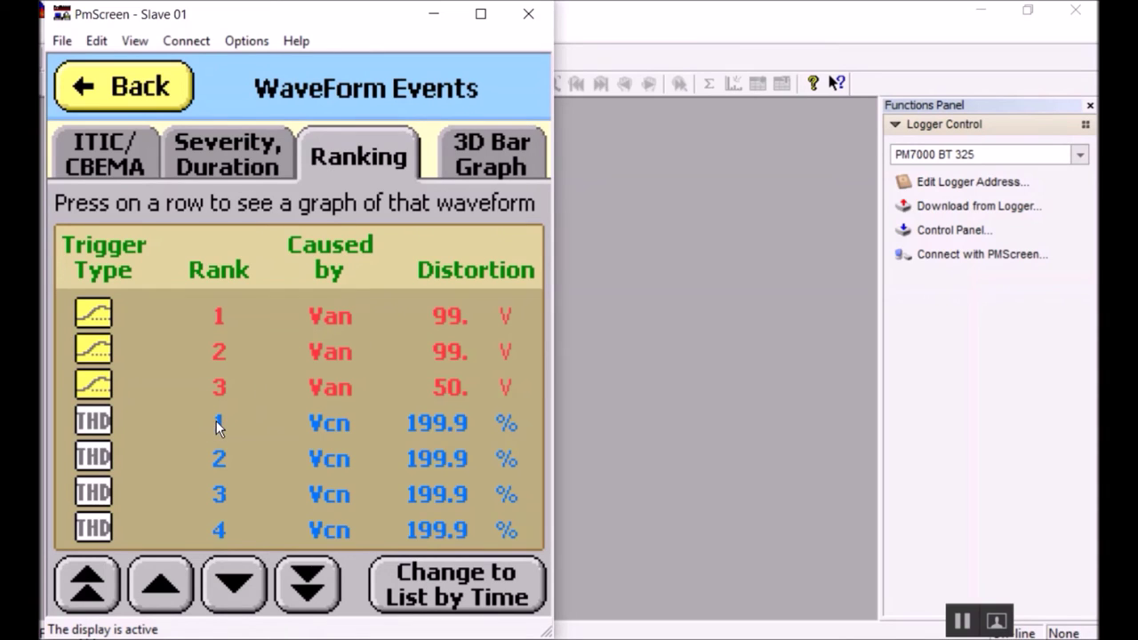
click(468, 590)
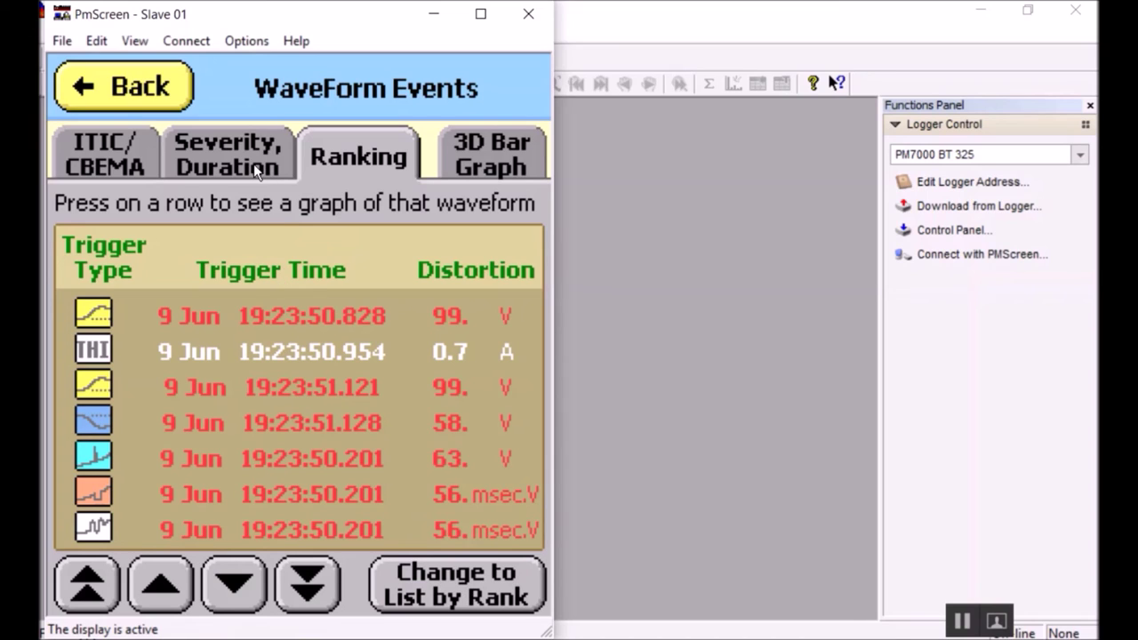
click(113, 153)
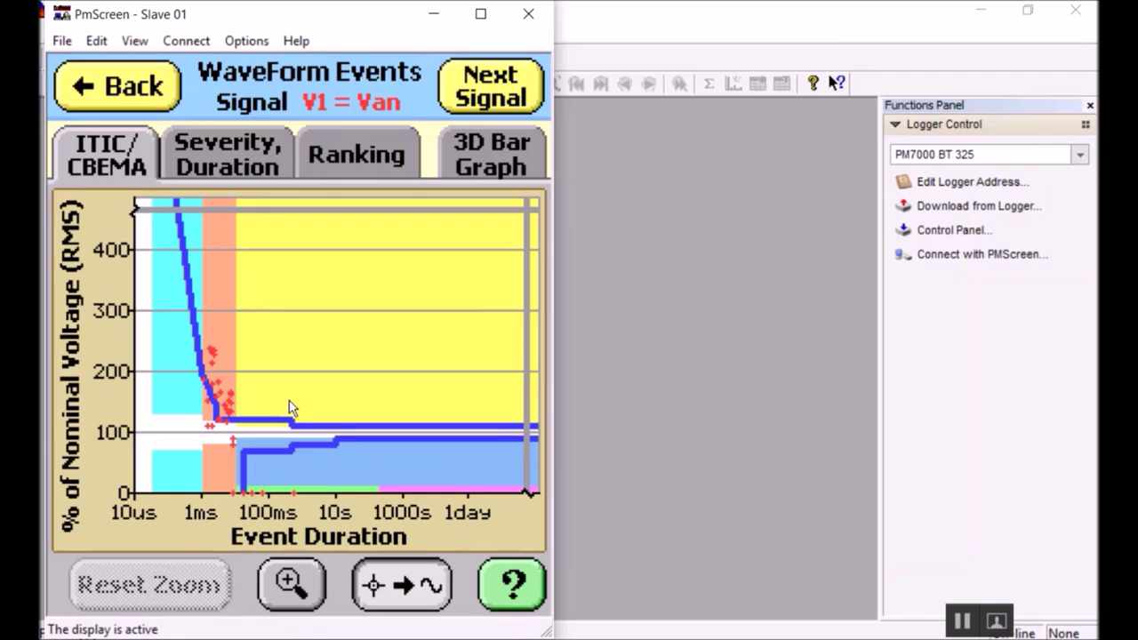
View the 2.2 ms Van notch event waveform from the ITIC chart, then go back to the main menu.
click(213, 352)
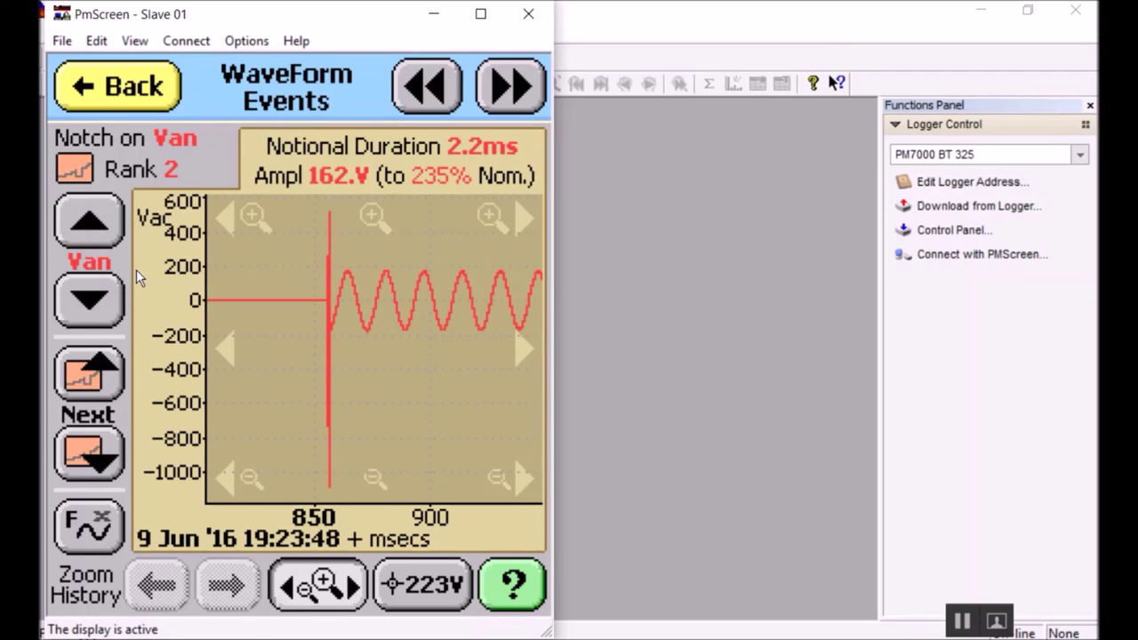
click(132, 108)
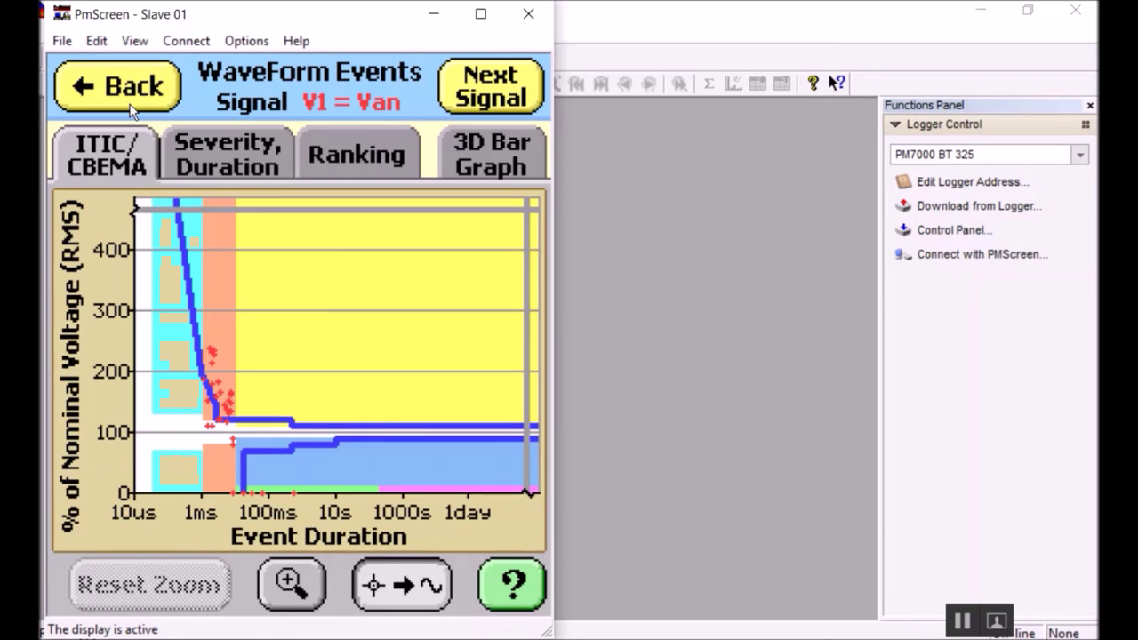
click(132, 108)
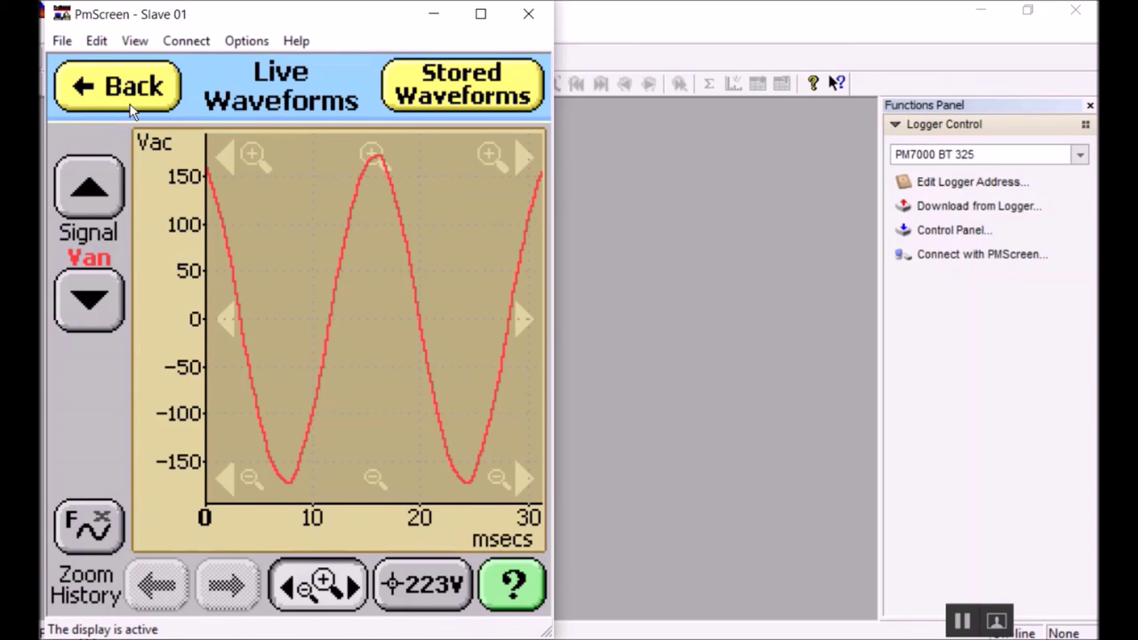
click(131, 109)
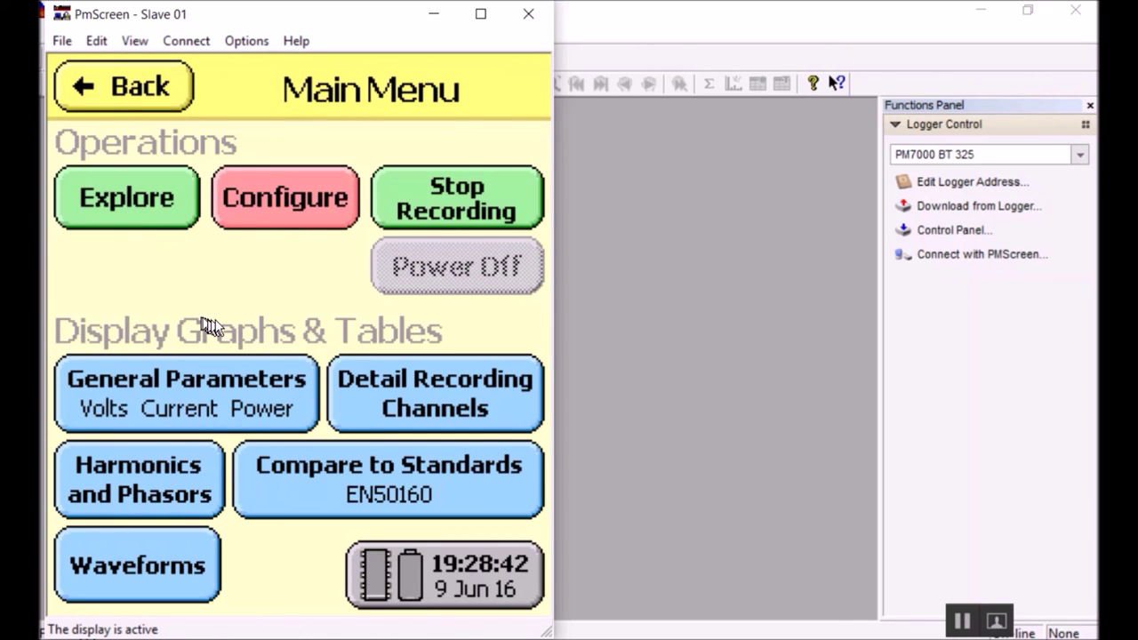
Stop the recording so the logger copies its wave data to file.
click(457, 203)
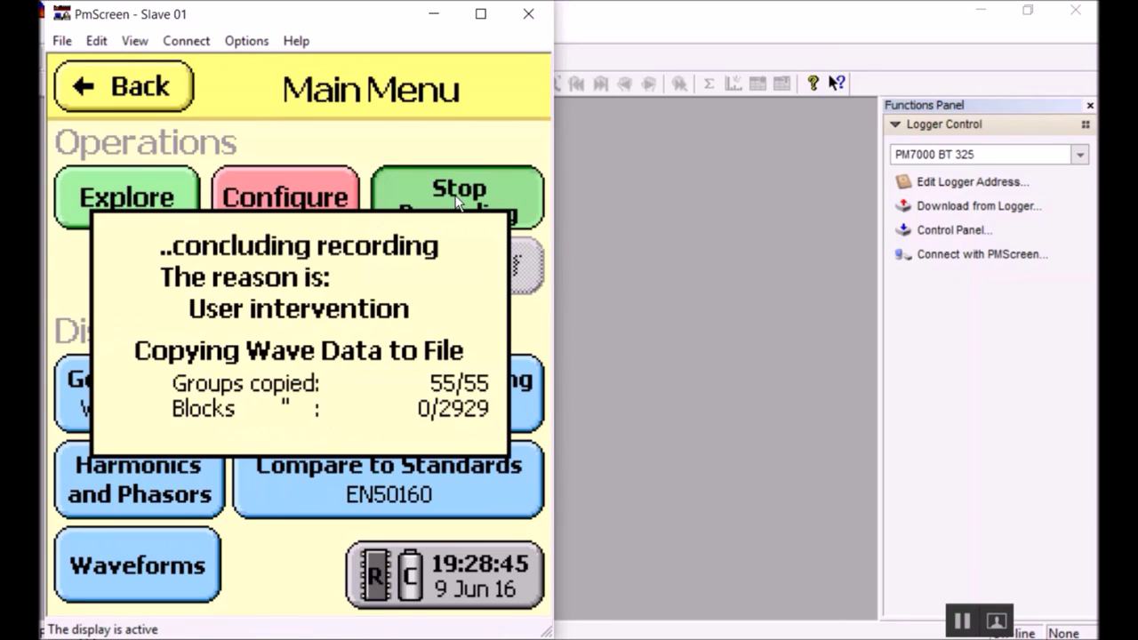